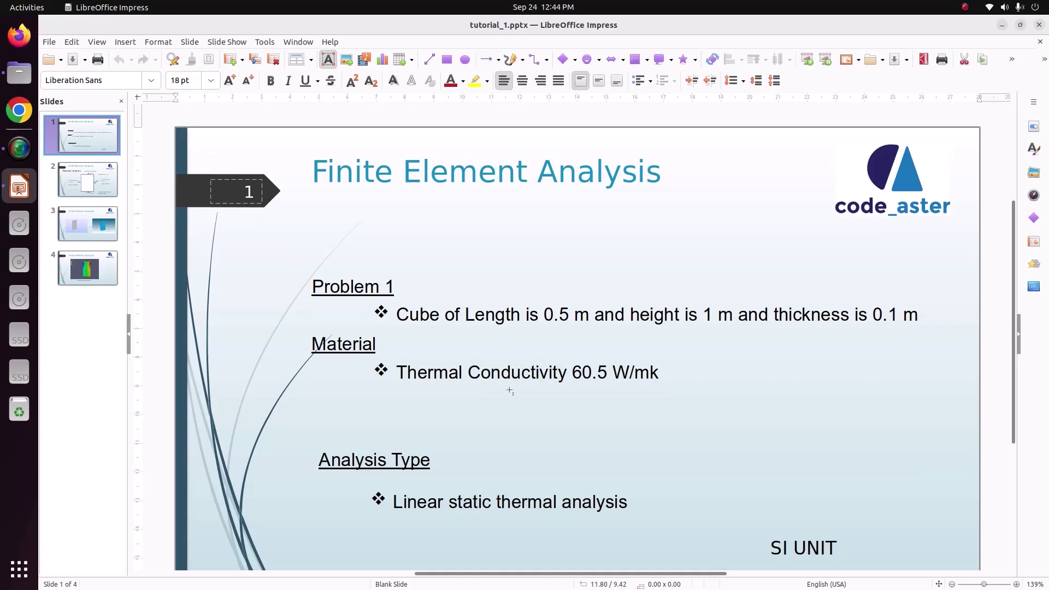
- Review the presentation slides for the plate's dimensions, material, thermal boundary conditions, mesh and temperature distribution
left_click(78, 191)
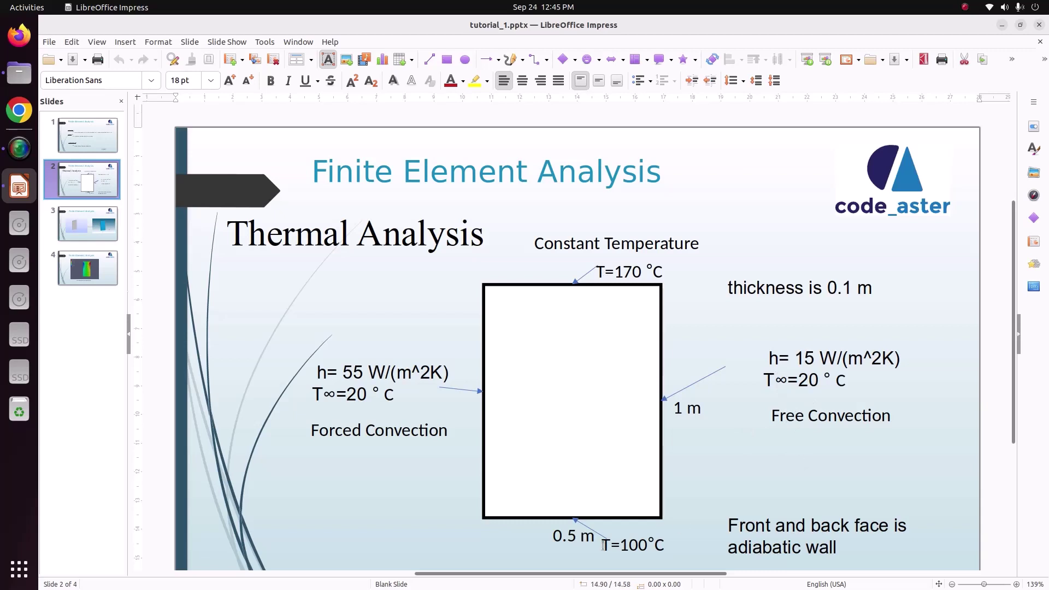
left_click(85, 148)
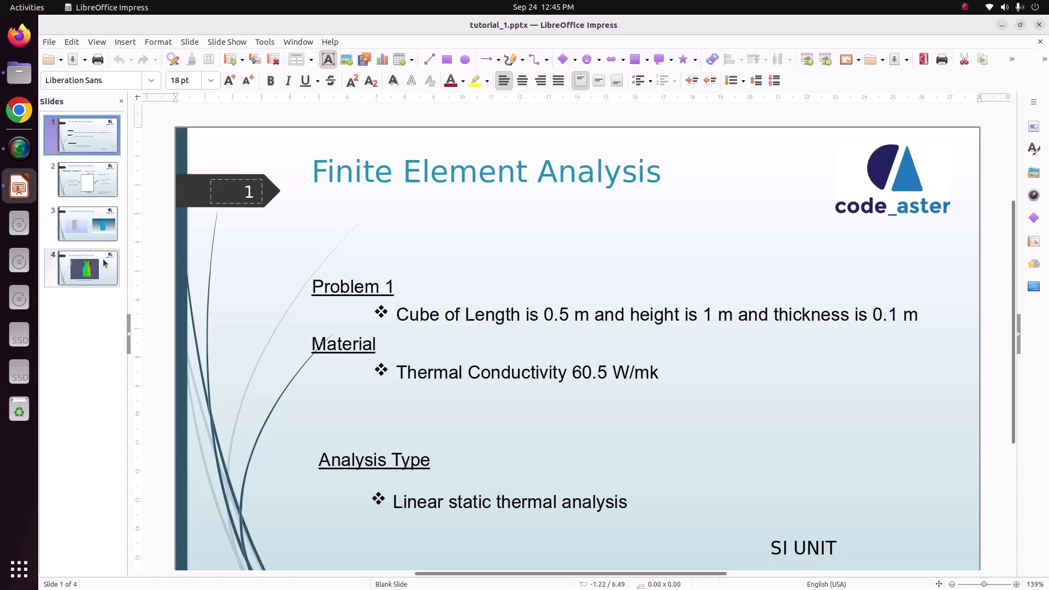
left_click(92, 230)
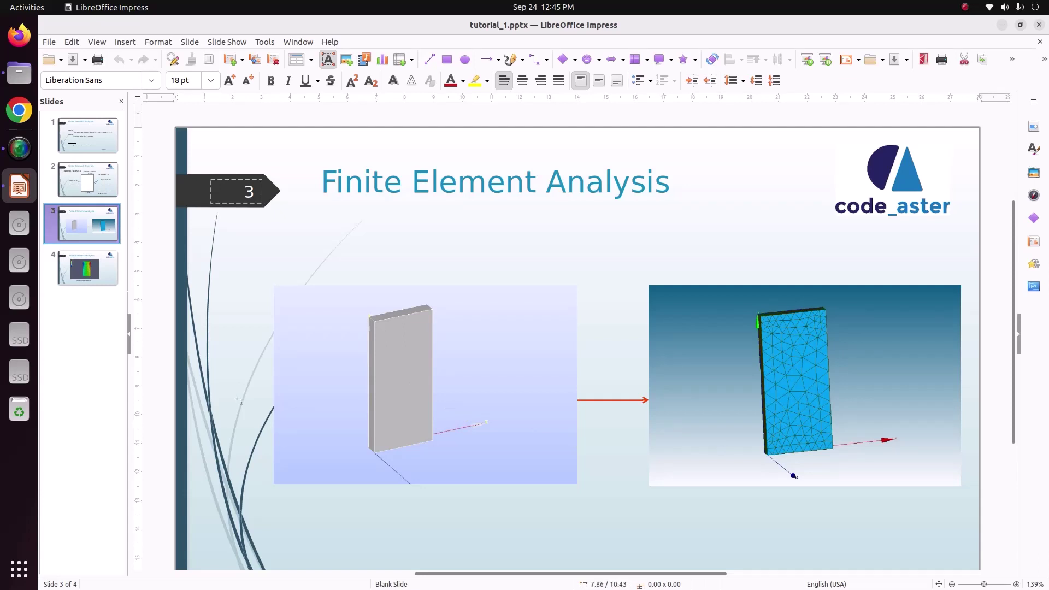
key("Page_Down")
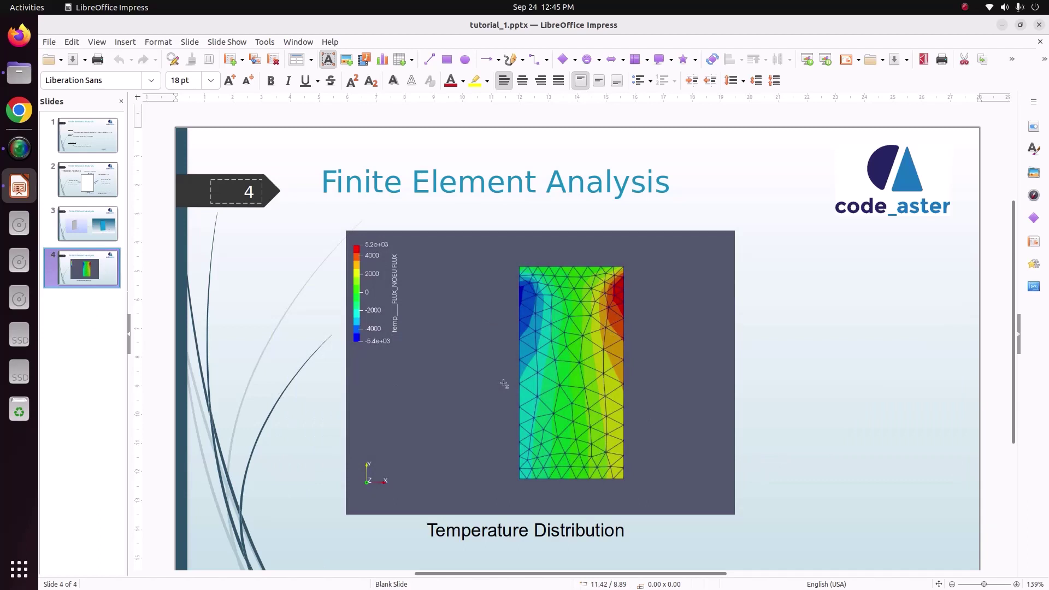
- Open a terminal in the Videos folder and launch Salome-Meca with "./salome_meca-lgpl-2022.1.0-1-20221225-scibian-9 --soft"
left_click(19, 73)
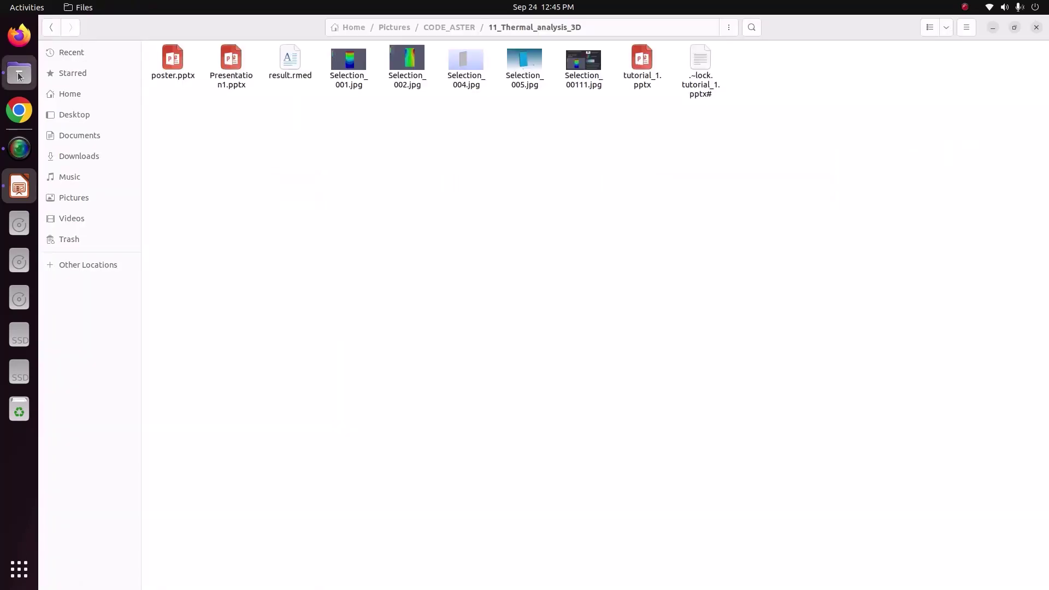
left_click(86, 219)
right_click(363, 204)
left_click(454, 277)
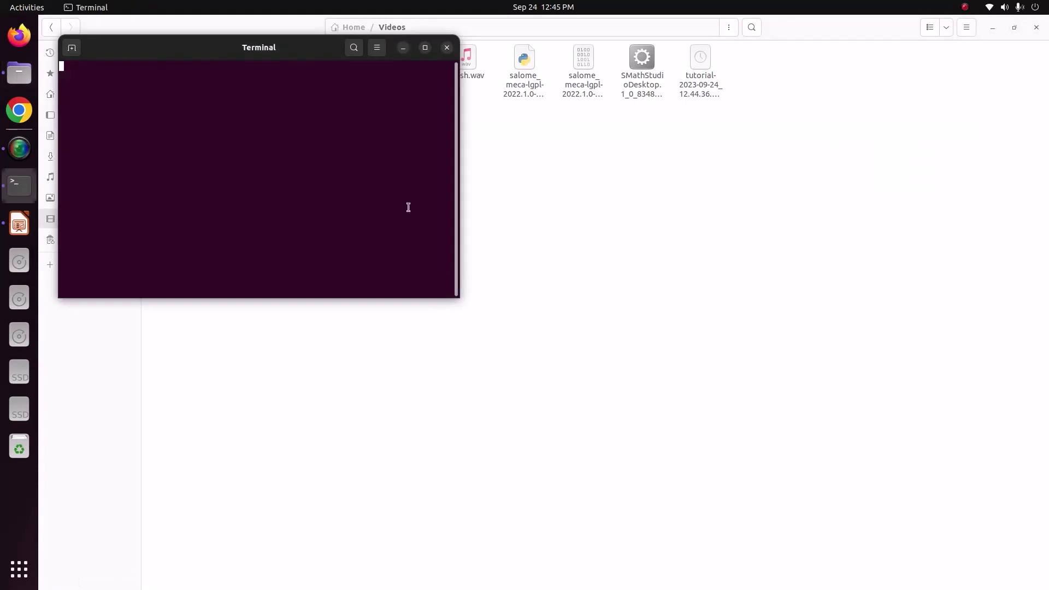
type("./salome_meca-lgpl-2022.1.0-1-20221225-scibian-9 --soft")
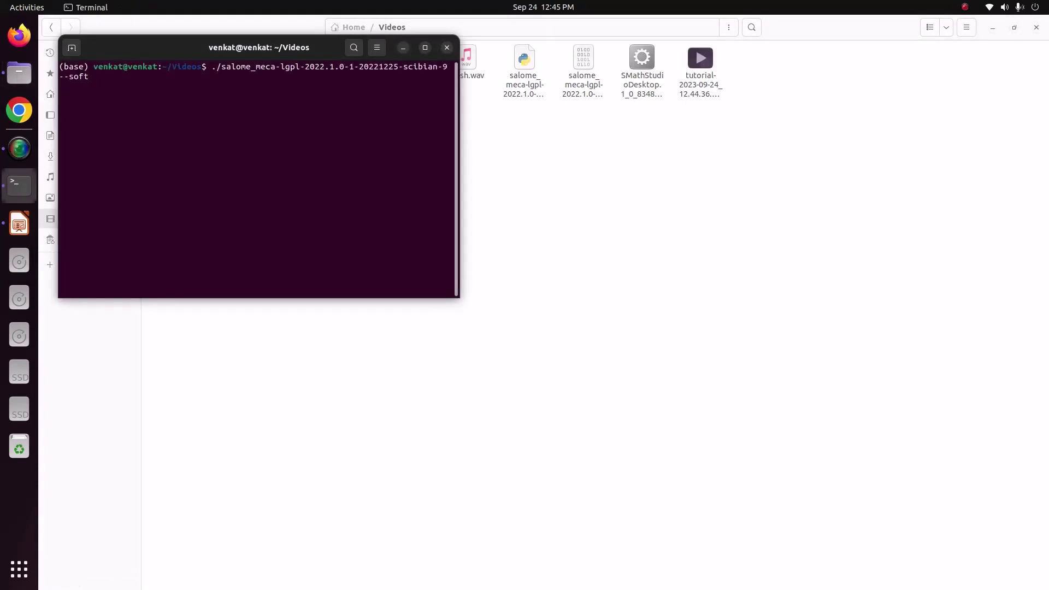
key("Return")
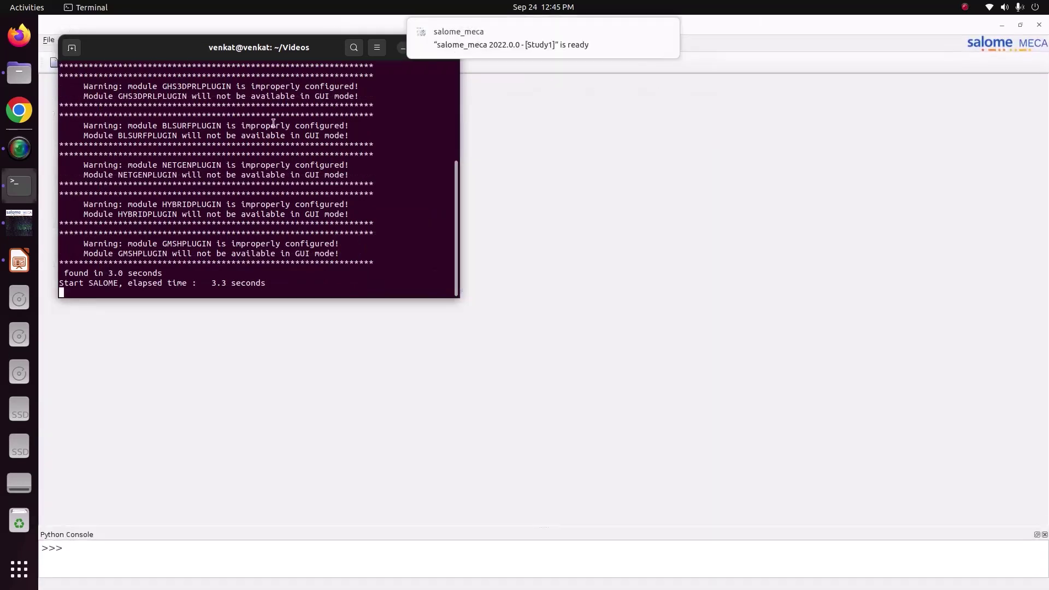
- Move the terminal window aside, activate the Geometry module and expand the Geometry entry in the object tree
left_click_drag(273, 47, 523, 236)
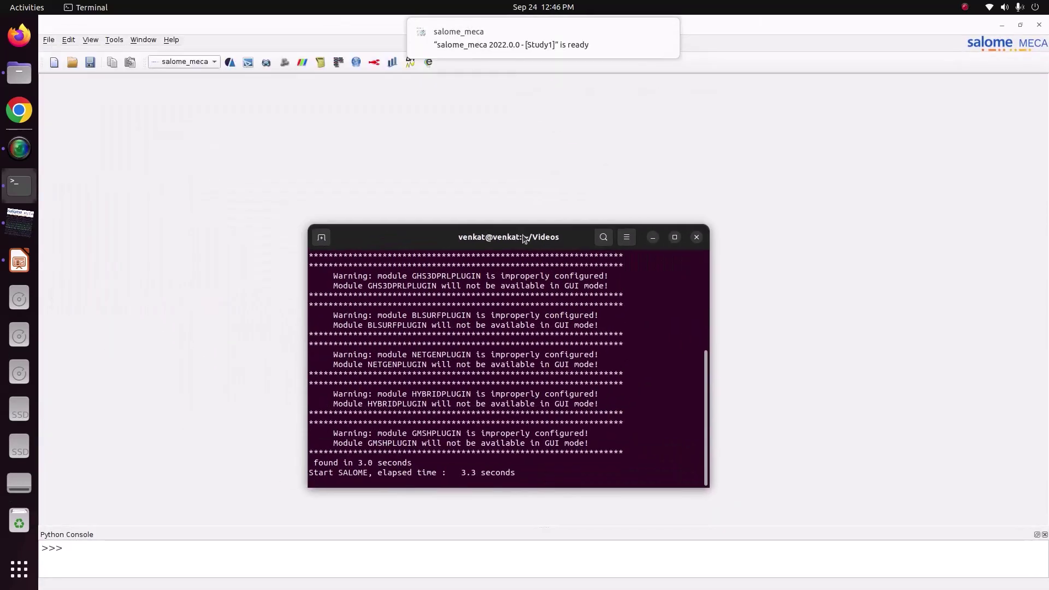
left_click(192, 62)
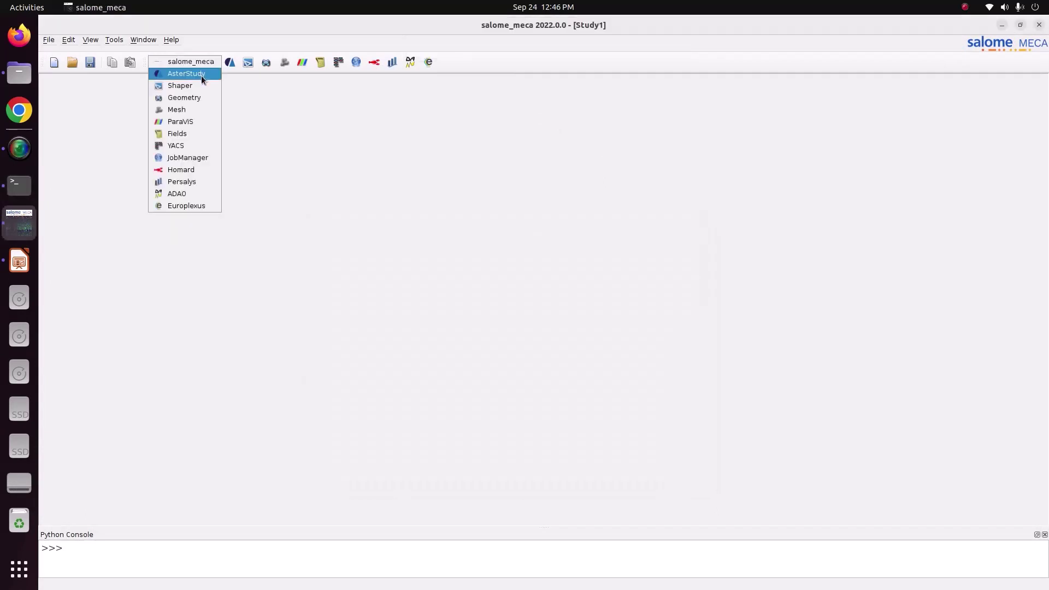
left_click(198, 99)
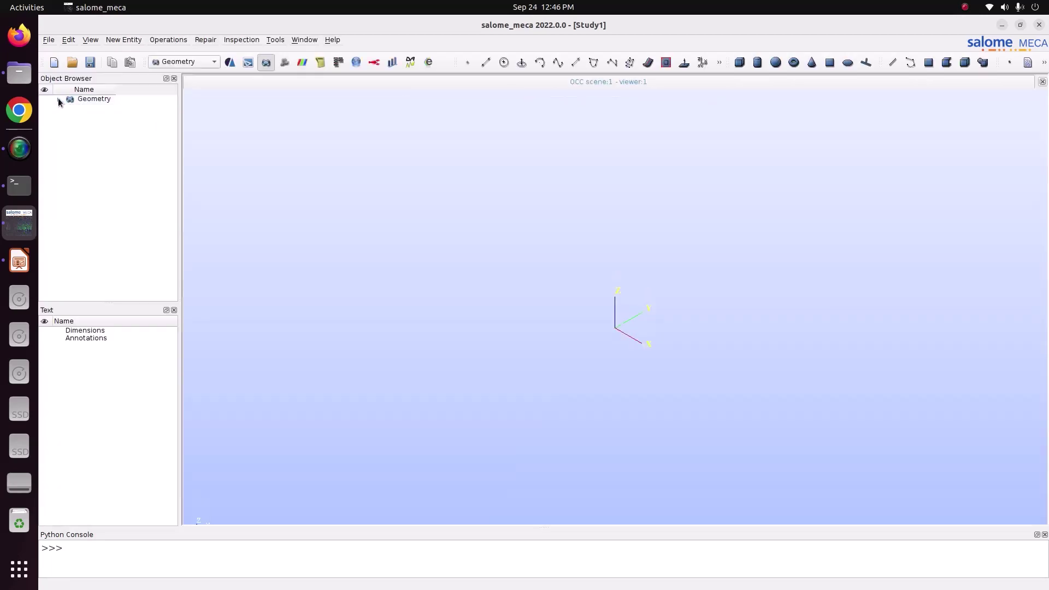
left_click(59, 101)
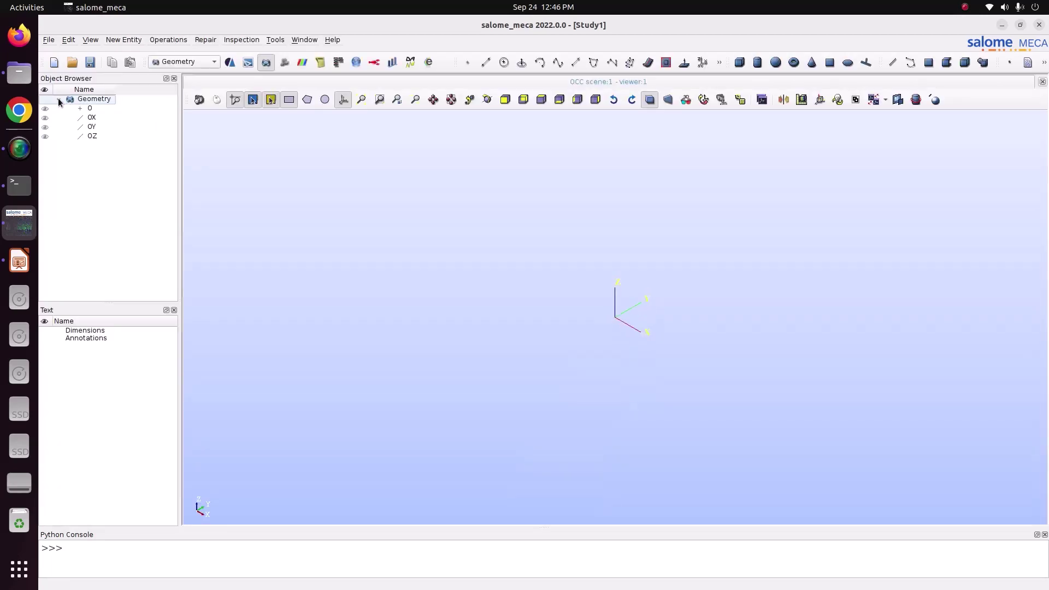
- Create a 2D sketch rectangle in the global coordinate system from the origin to X2 0.5 and Y2 1
left_click(124, 40)
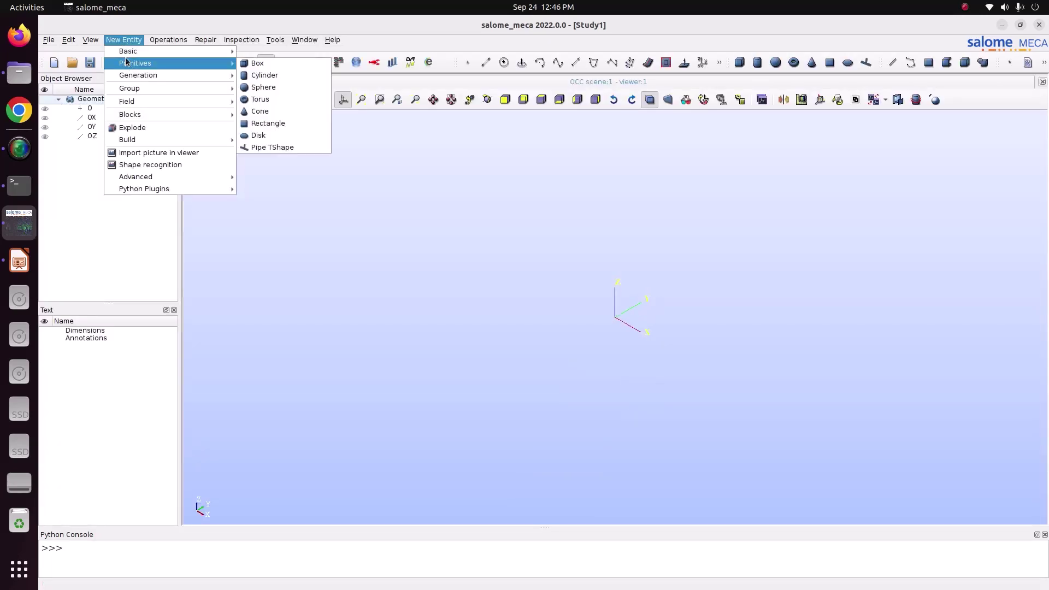
mouse_move(126, 52)
left_click(287, 123)
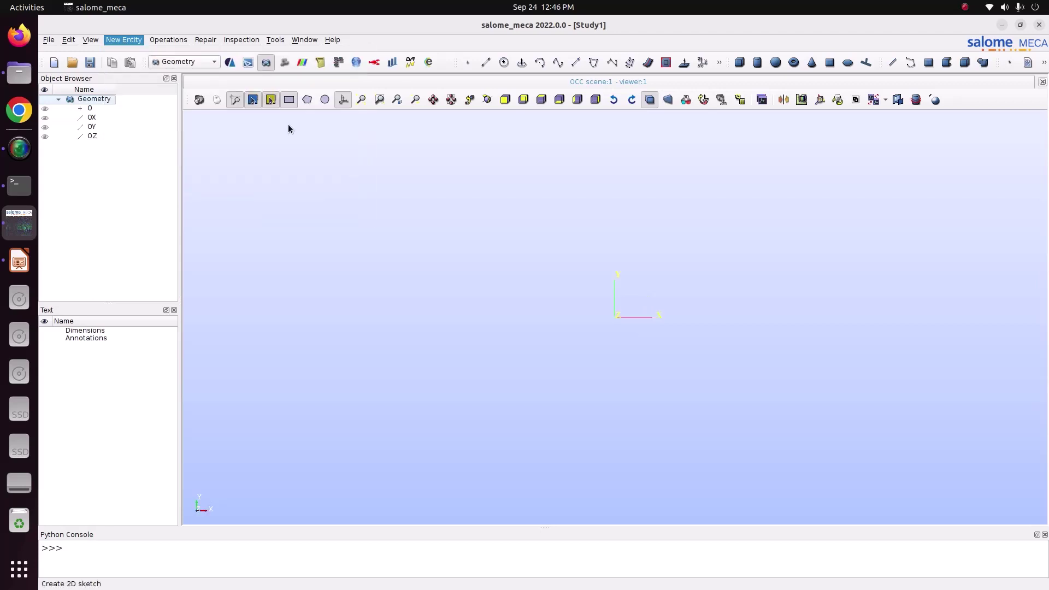
left_click(590, 212)
double_click(563, 252)
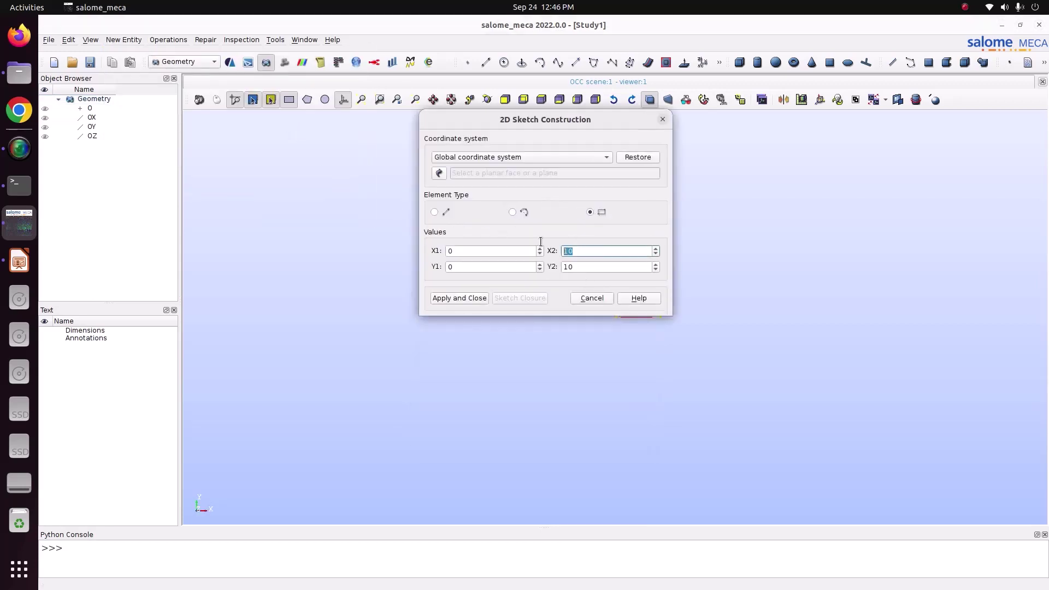
type("0.5")
double_click(560, 266)
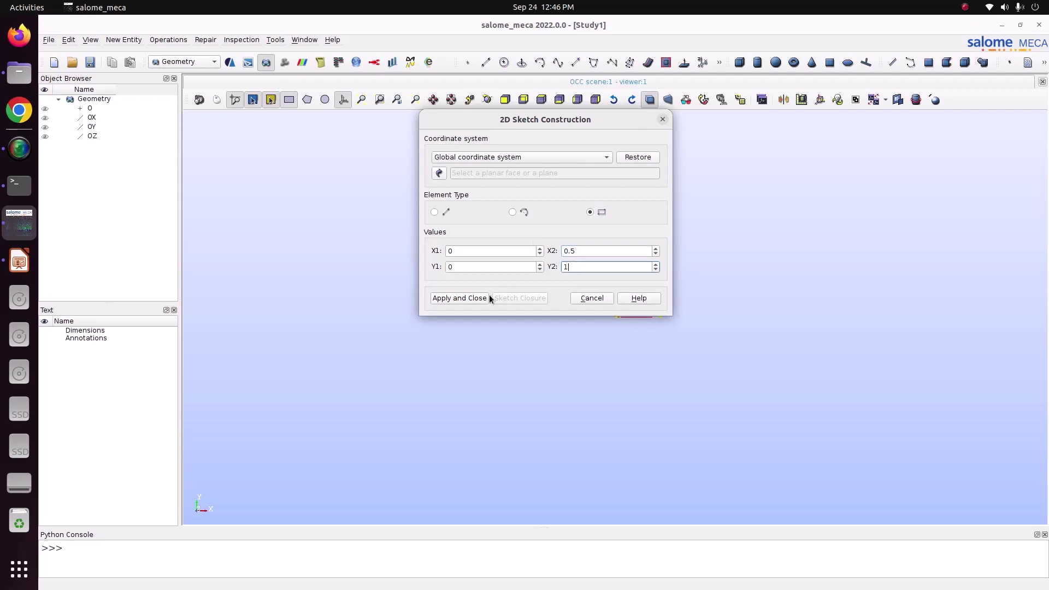
left_click_drag(519, 130, 363, 250)
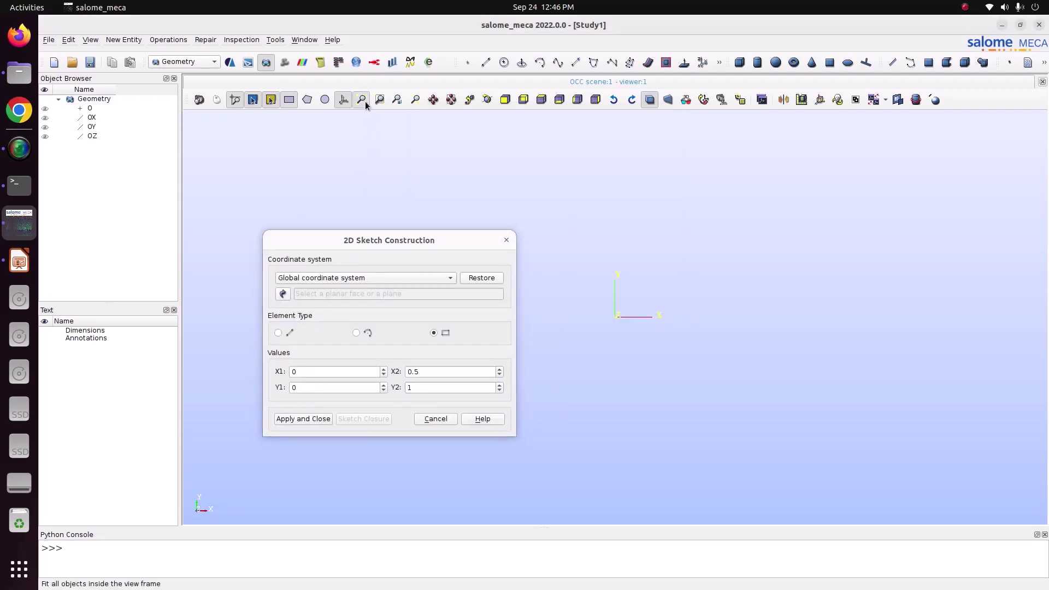
scroll(733, 408, "down", 3)
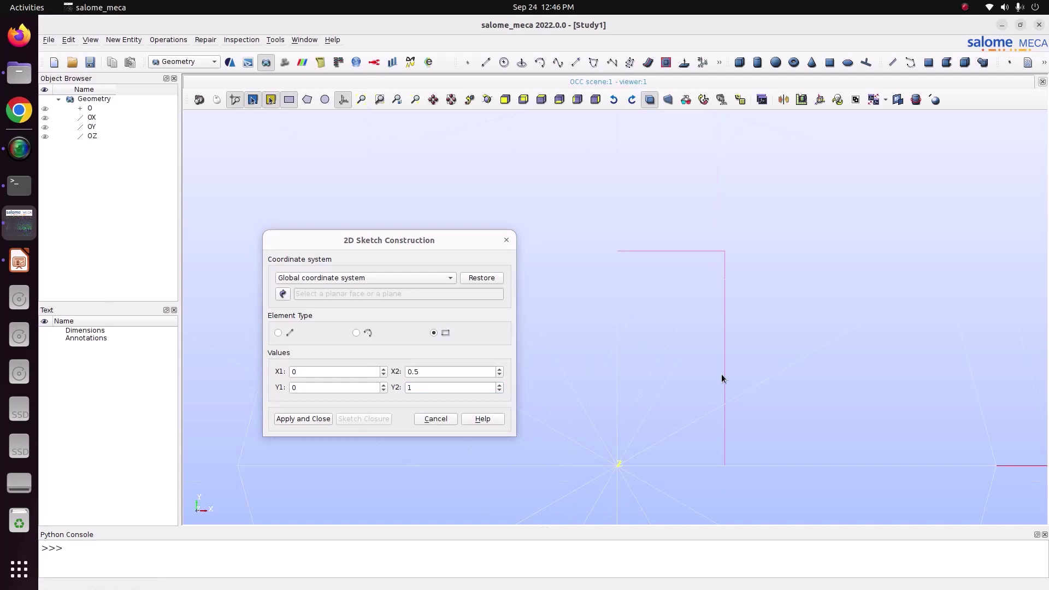
left_click(310, 420)
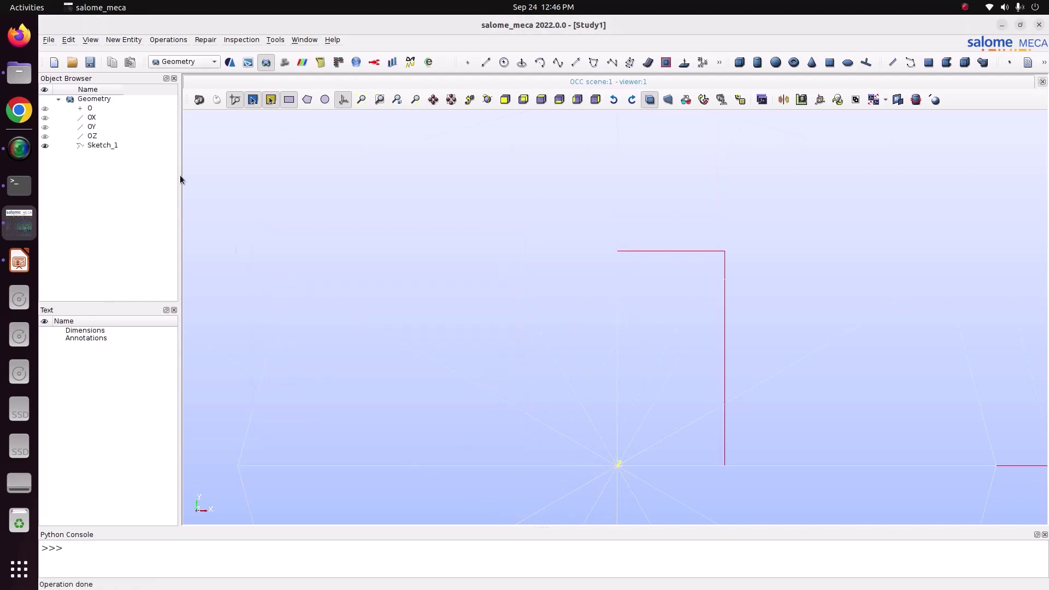
- Build a face from the rectangular sketch
left_click(116, 147)
left_click(124, 40)
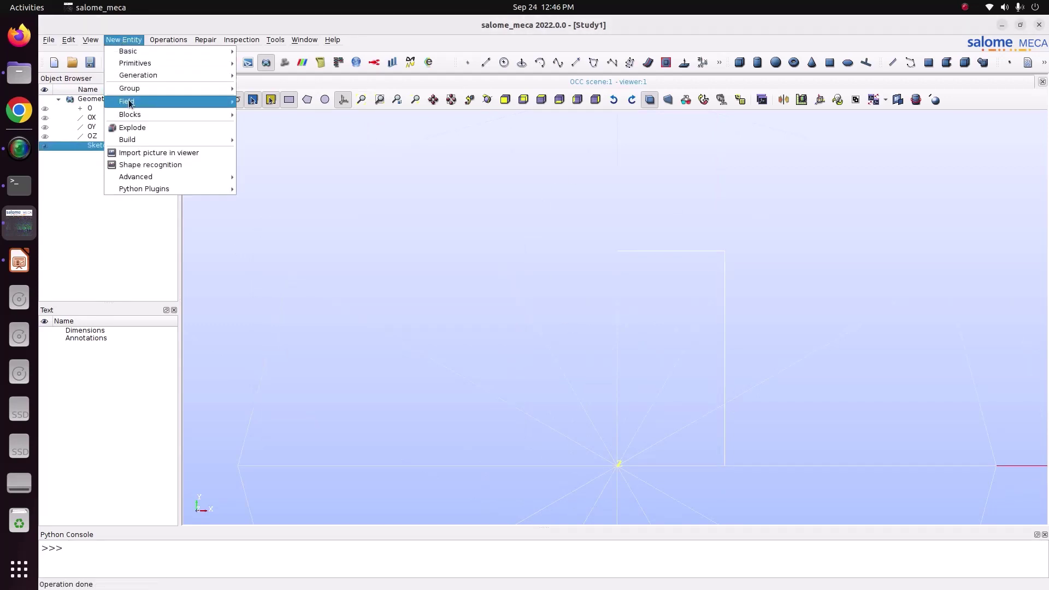
mouse_move(140, 139)
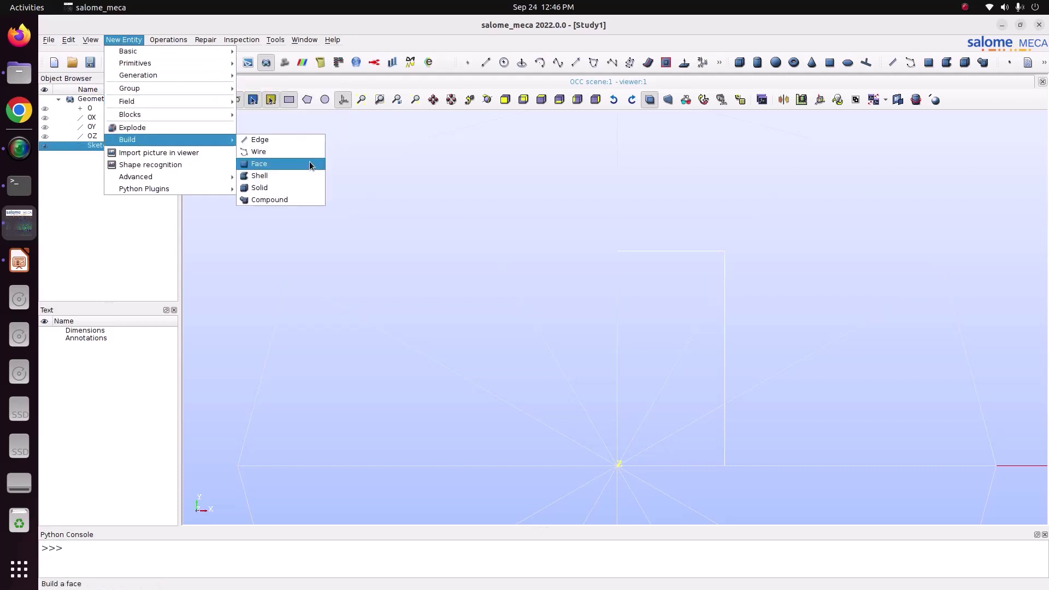
left_click(310, 164)
left_click(468, 356)
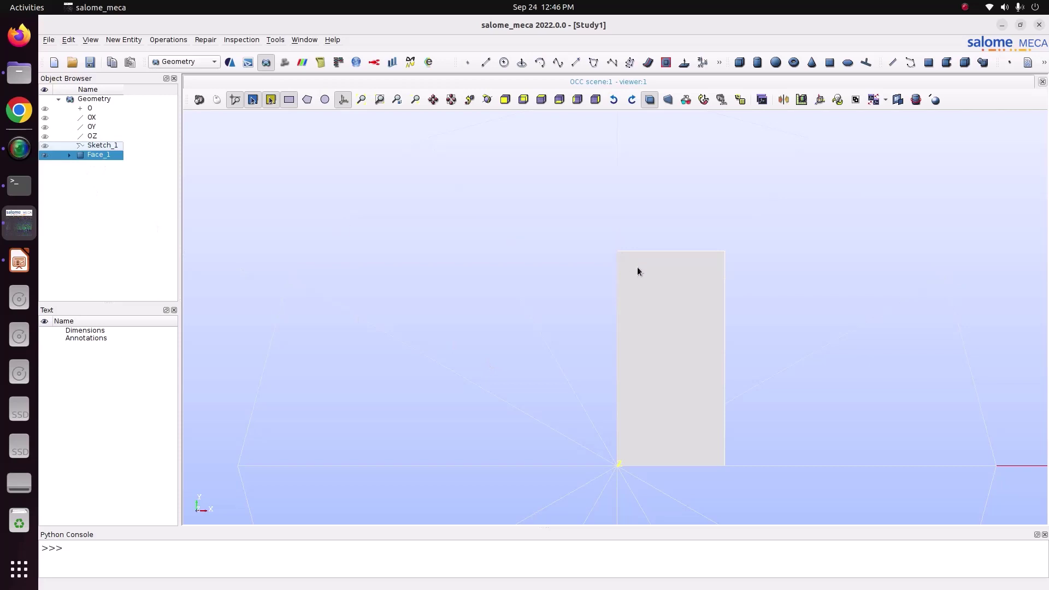
- Extrude the rectangular face along the OZ vector with a height of 0.1
left_click(128, 40)
mouse_move(137, 64)
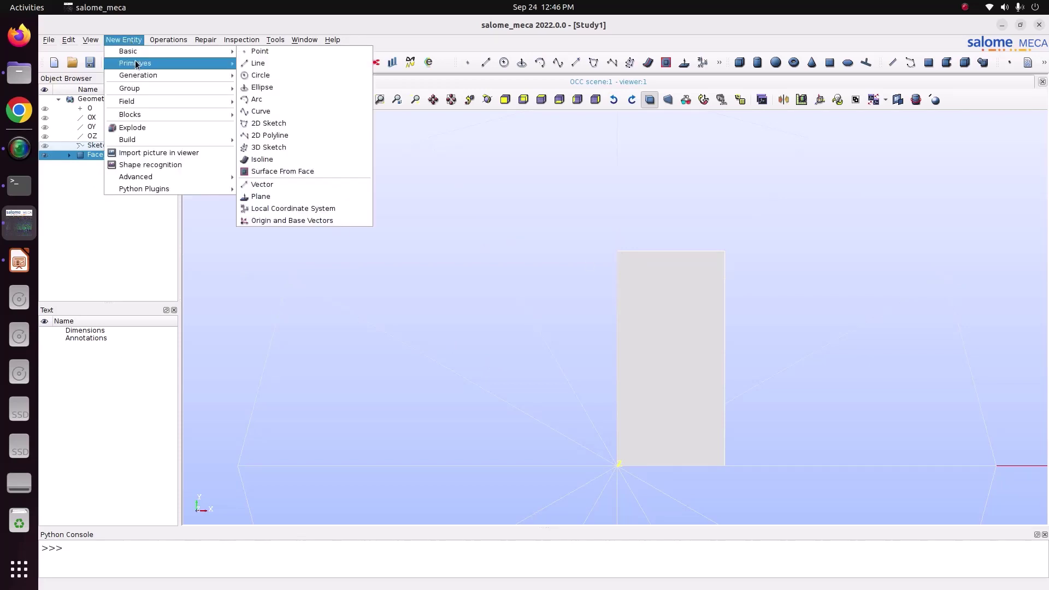
left_click(298, 72)
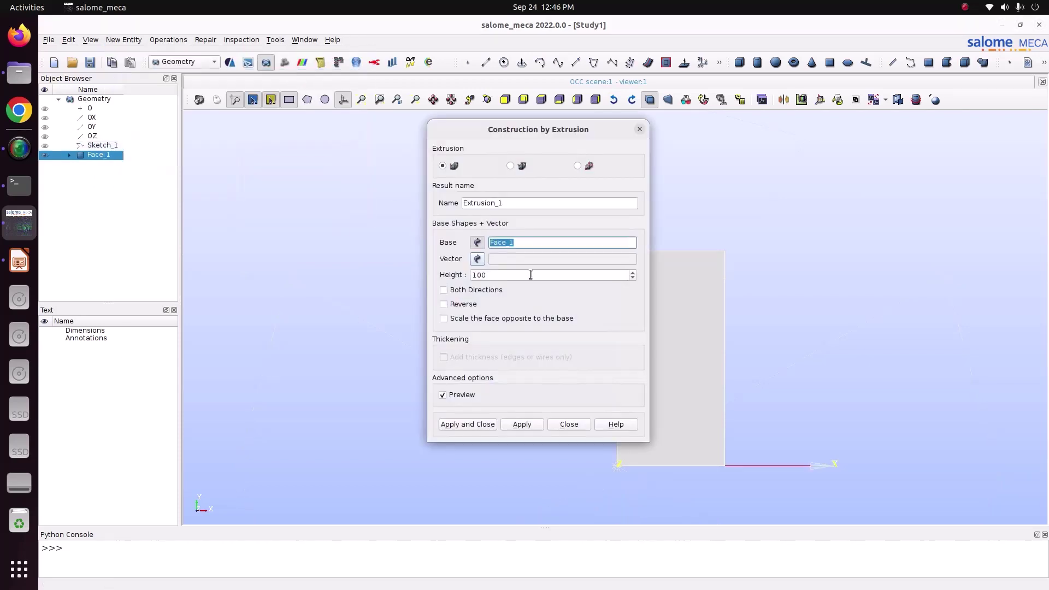
left_click(477, 259)
left_click(107, 138)
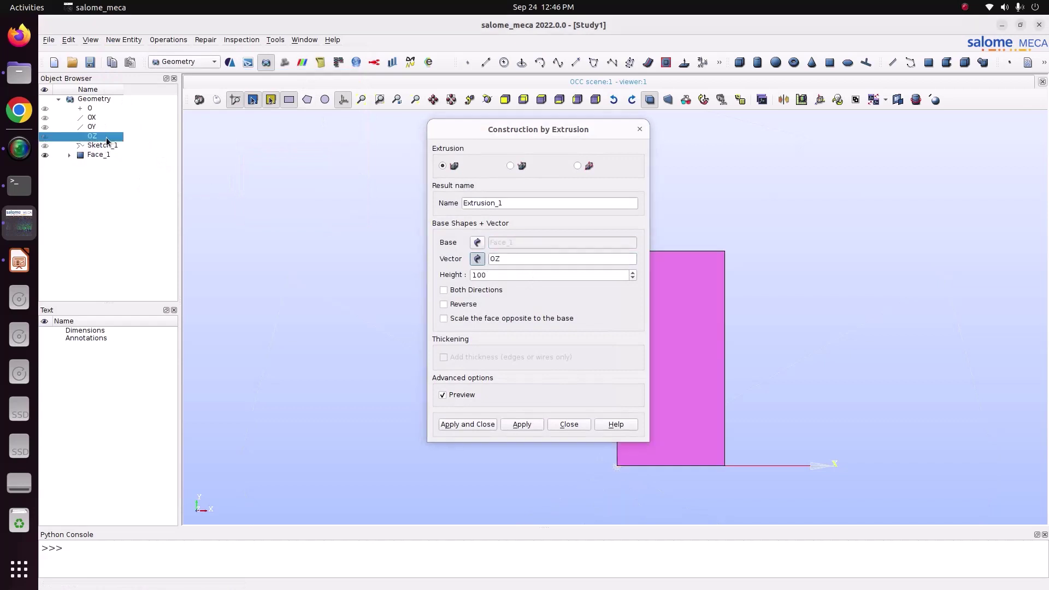
left_click_drag(499, 277, 426, 262)
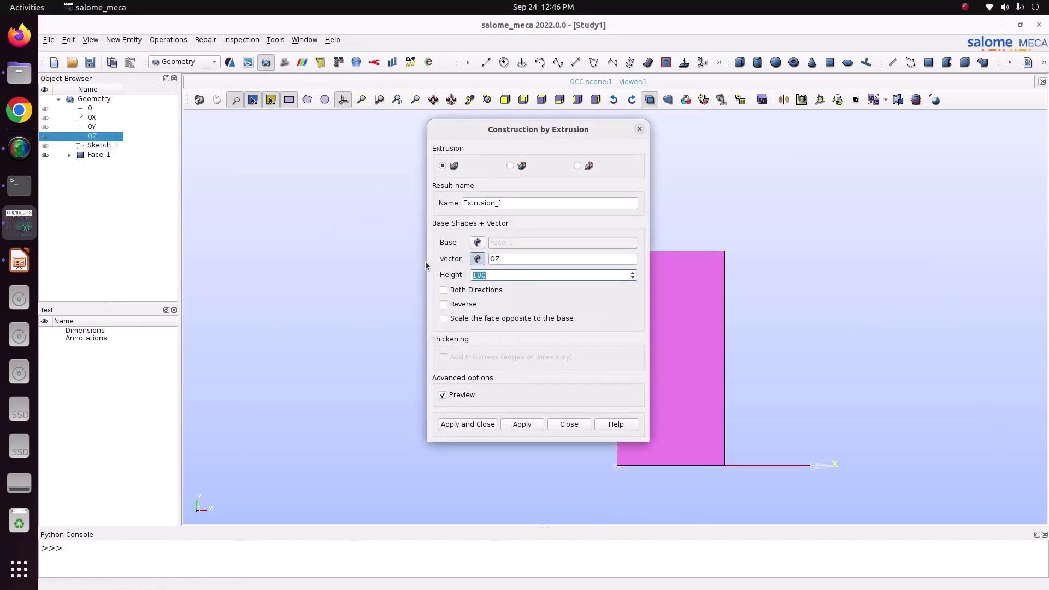
type("0.1")
left_click_drag(576, 131, 422, 134)
left_click(487, 99)
left_click_drag(781, 257, 811, 259)
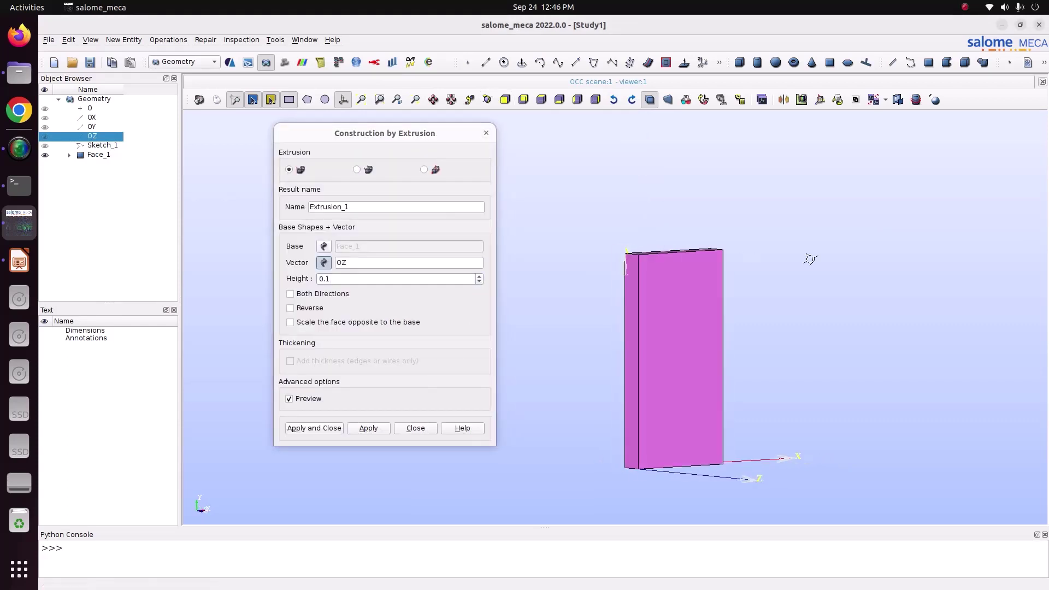
scroll(695, 379, "up", 3)
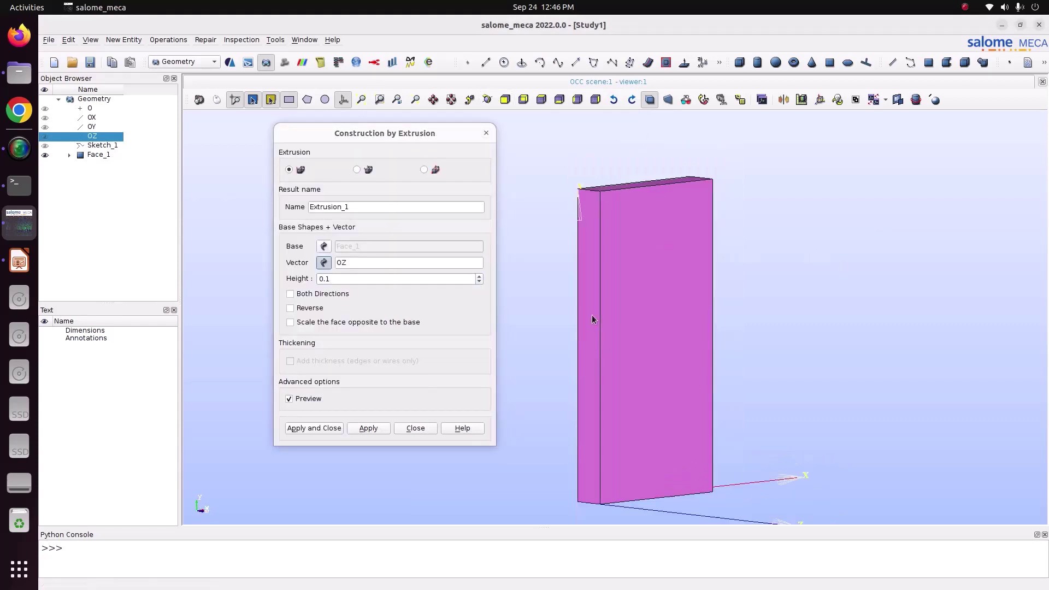
left_click(328, 429)
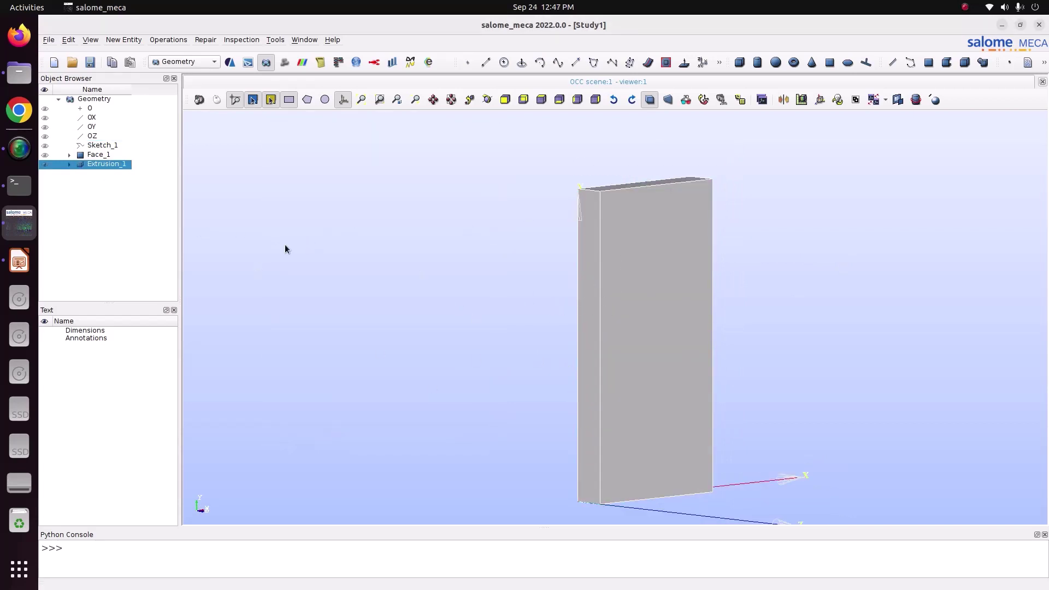
- Create a face group named Forced_convection on the extrusion, containing the narrow side face at X = 0
left_click(69, 164)
right_click(96, 167)
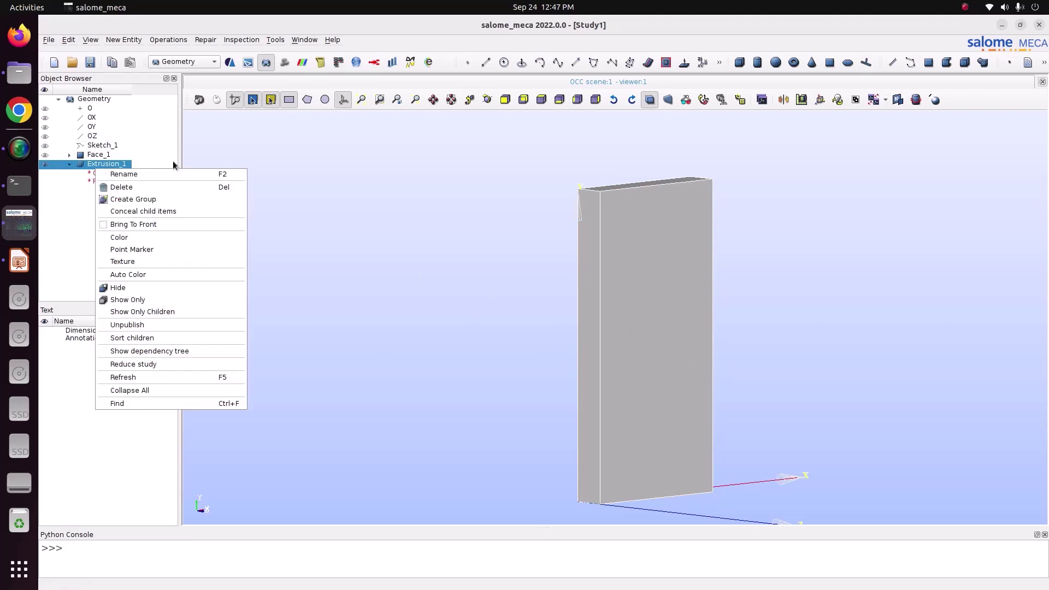
left_click(183, 200)
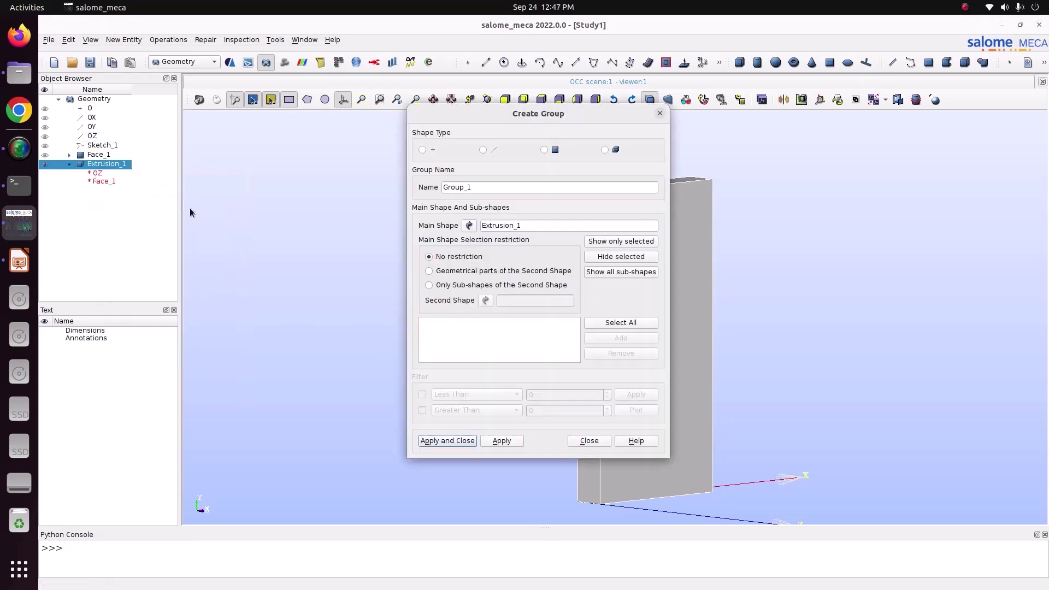
left_click(552, 151)
left_click_drag(577, 114, 278, 113)
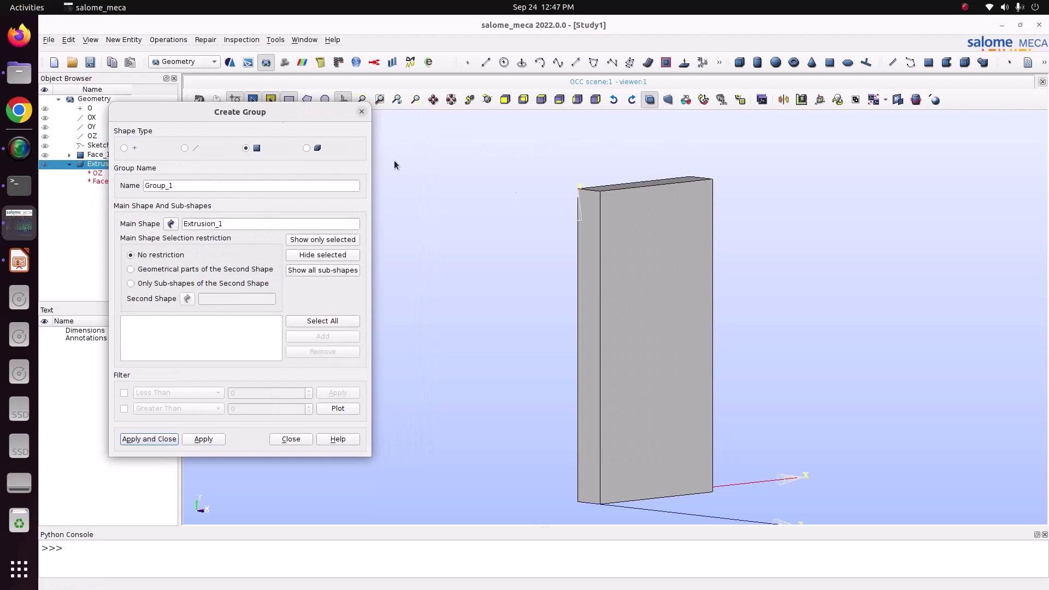
left_click(598, 241)
left_click(338, 335)
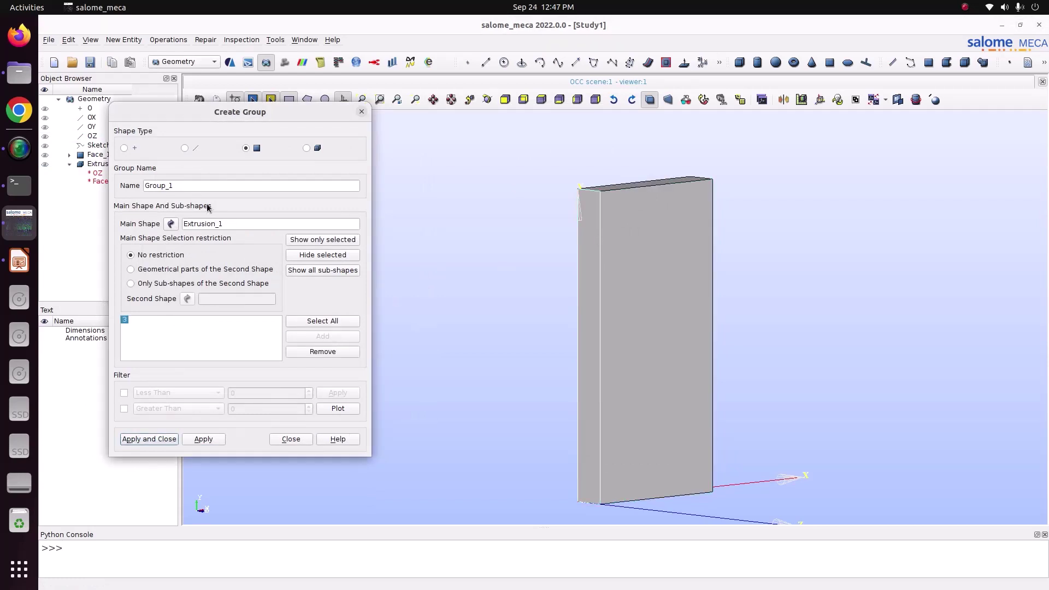
left_click_drag(191, 186, 73, 176)
key("BackSpace")
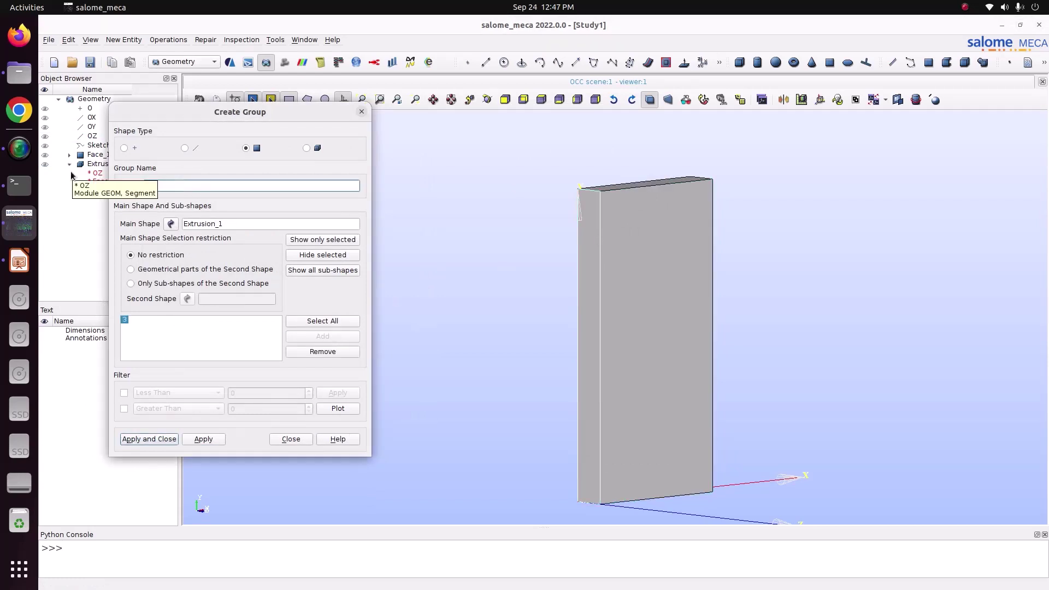
type("ced_convection")
left_click(197, 439)
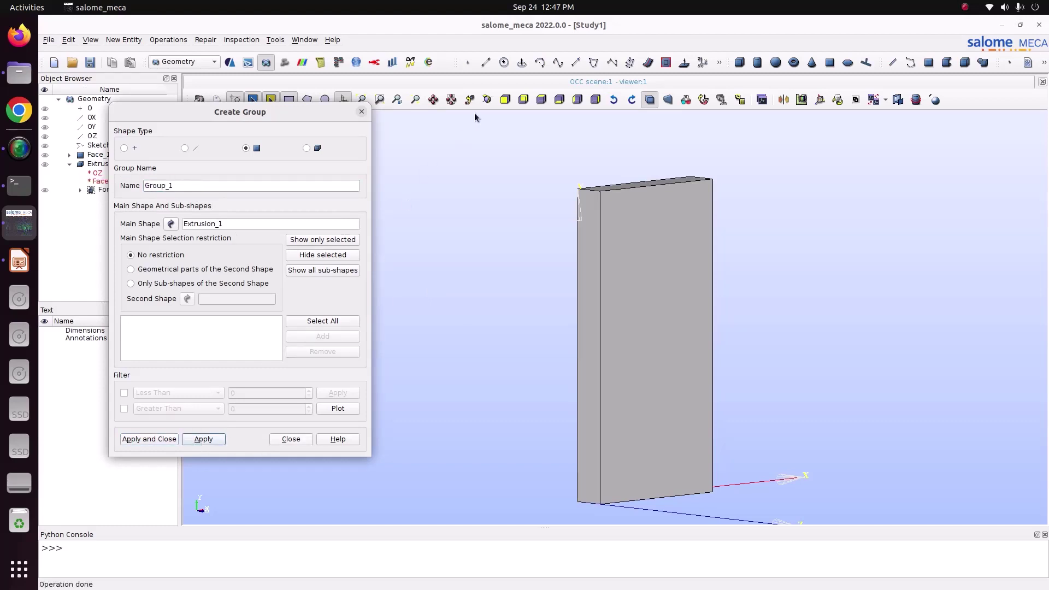
- Create a face group named Free_convection on the extrusion, containing the narrow side face at X = 0.5
left_click_drag(707, 220, 377, 246)
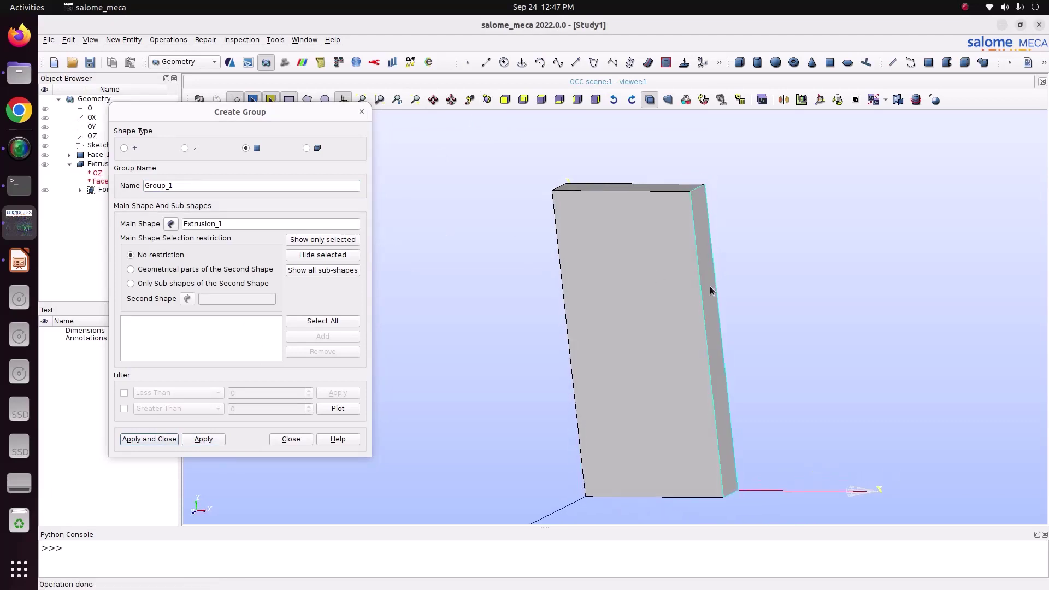
left_click(346, 339)
double_click(199, 188)
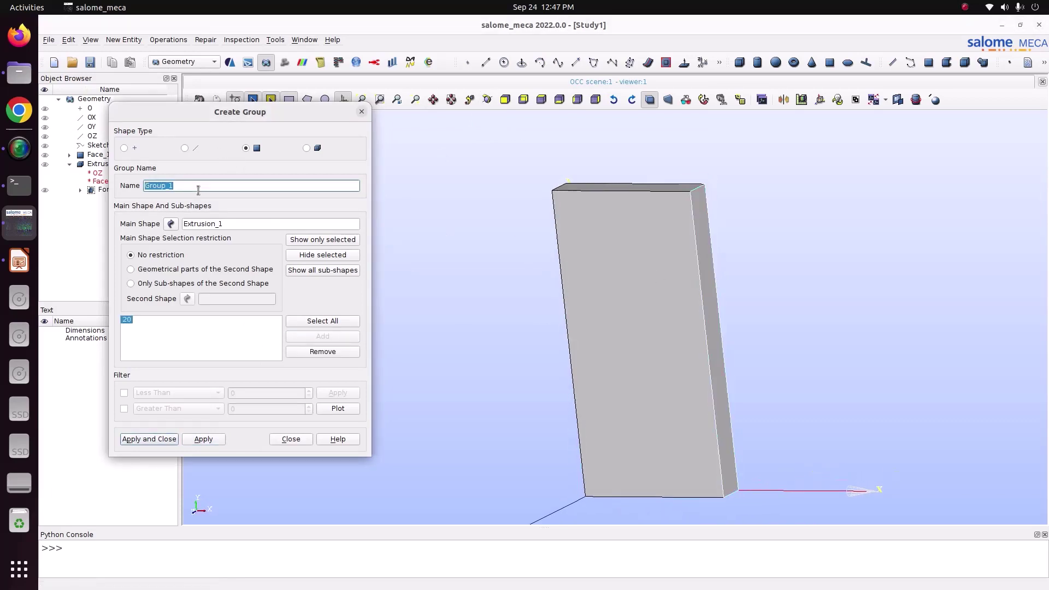
type("Free_convection")
left_click(203, 438)
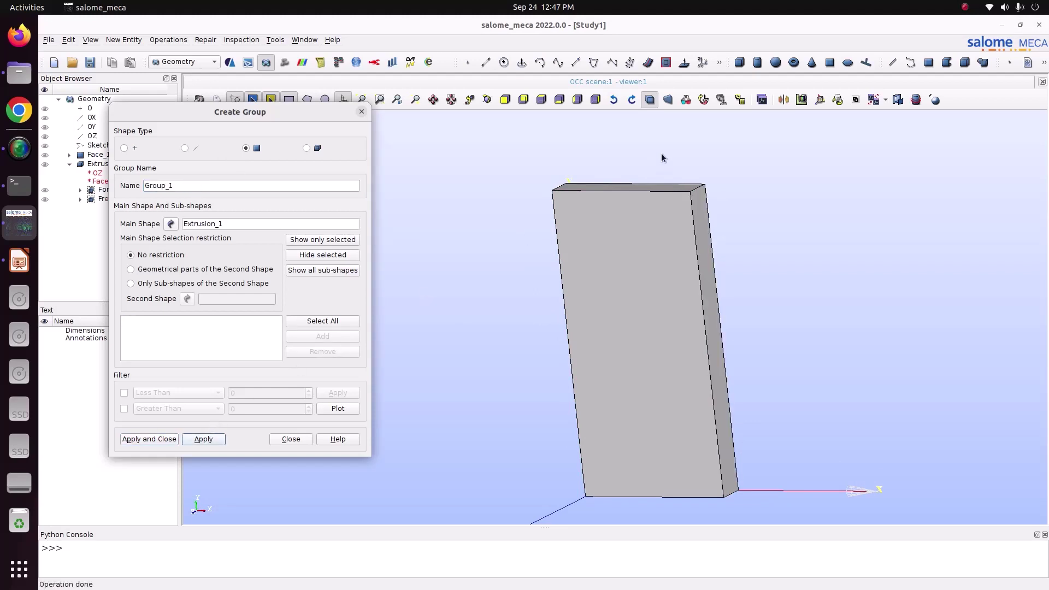
- Create a face group named Cons_Temp_1 on the extrusion, containing the narrow end face at Y = 1
left_click(655, 190)
left_click(335, 336)
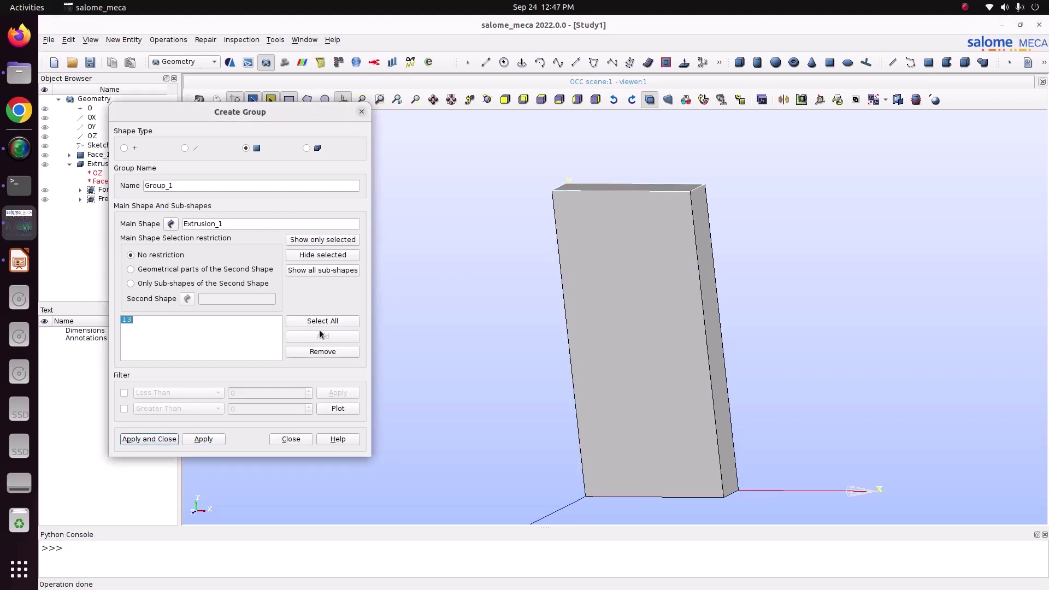
double_click(198, 185)
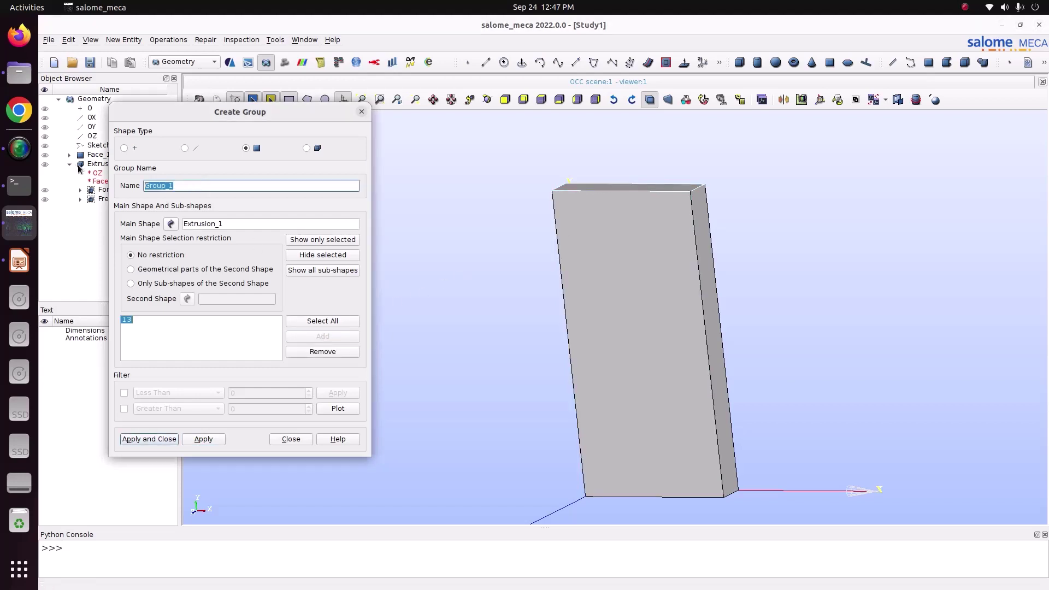
type("Cons_Temp")
left_click(203, 439)
- Create a face group named Cons_Temp_2 containing the extrusion's narrow end face at Y = 0, and finish group creation
right_click_drag(519, 171, 634, 237, "ctrl")
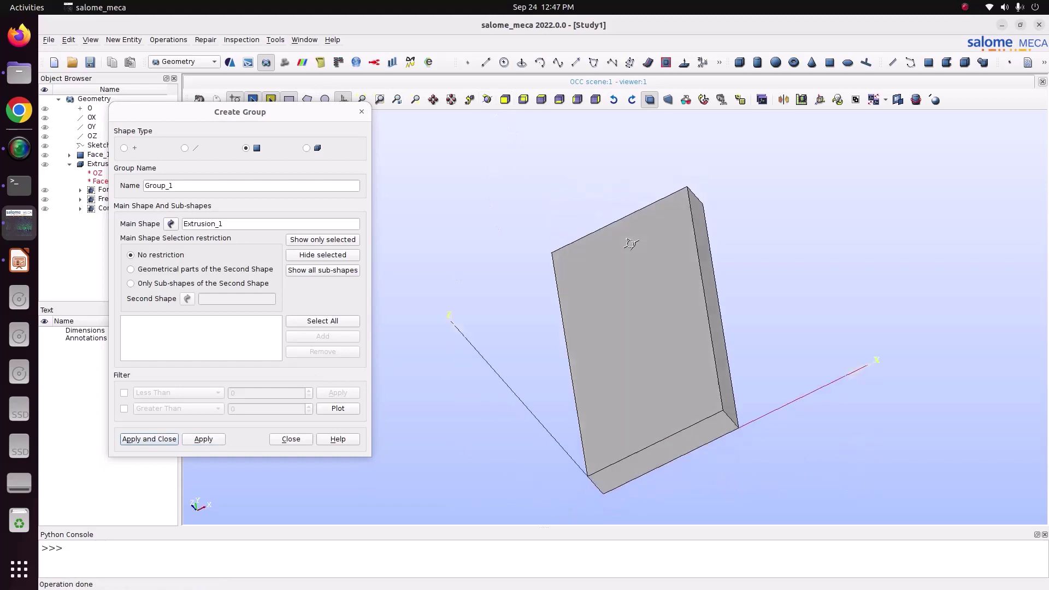
left_click(705, 440)
left_click(323, 336)
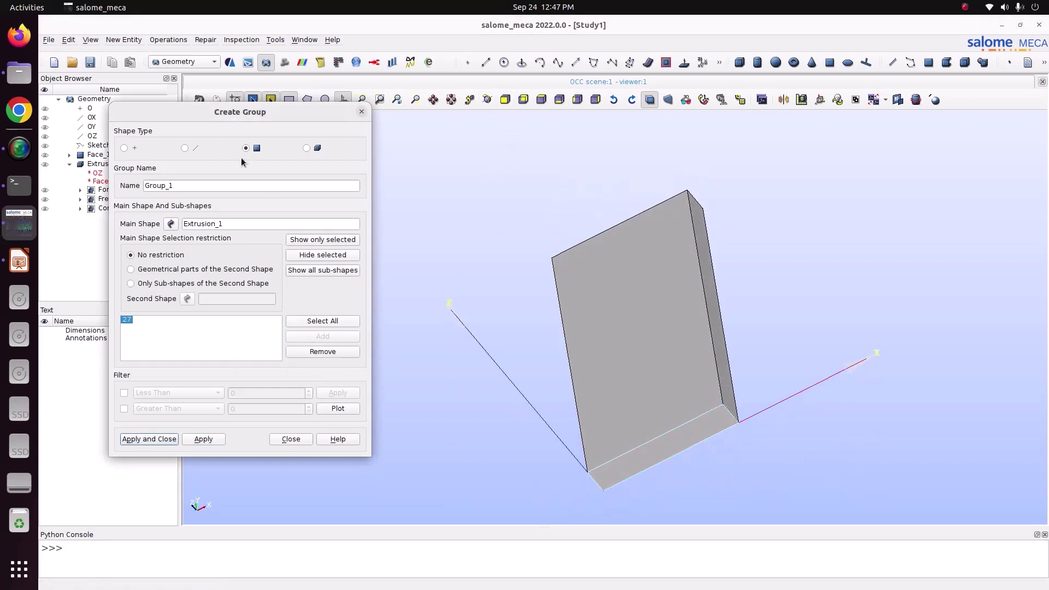
type("COn")
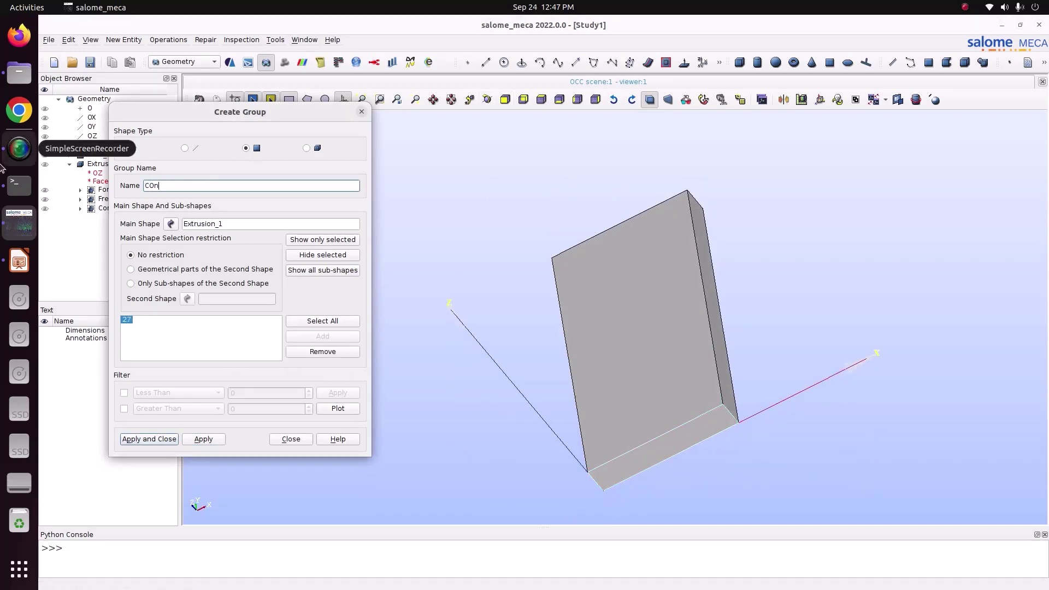
type("s_Temp_2")
key("Home")
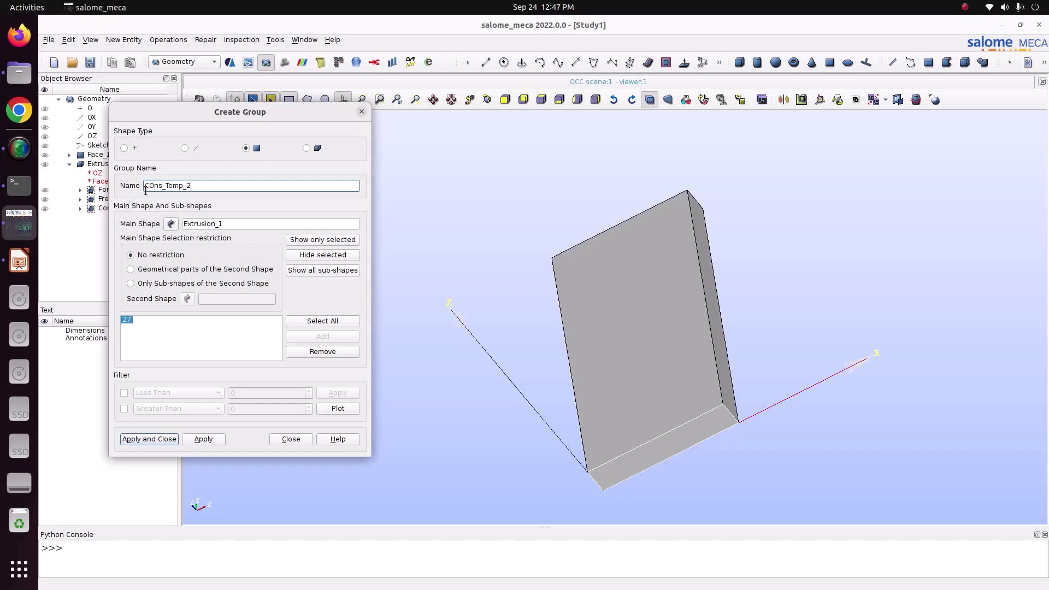
key("Right")
key("Right")
key("BackSpace")
type("o")
left_click_drag(197, 187, 135, 183)
left_click(160, 440)
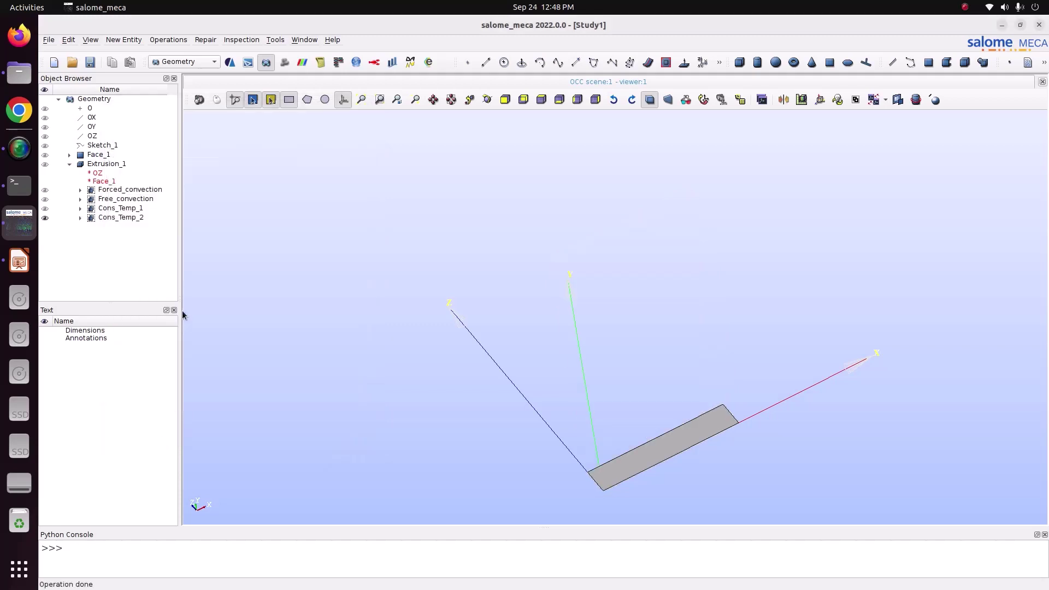
- Show the Forced_convection, Free_convection and Cons_Temp_1 groups together with Extrusion_1 to check the boundary faces
left_click(45, 189)
left_click(46, 199)
left_click(45, 208)
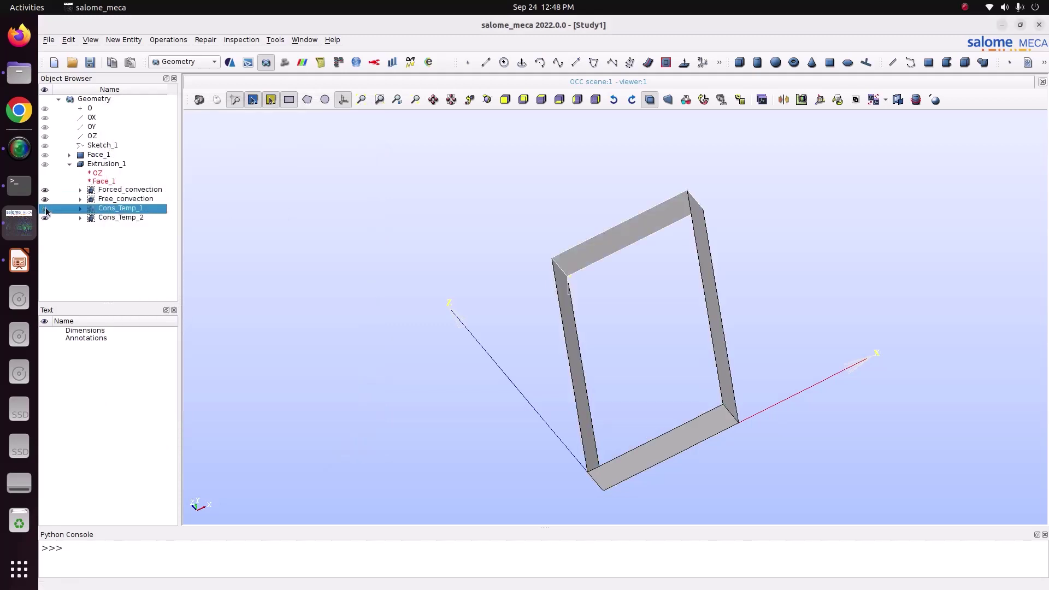
left_click(44, 165)
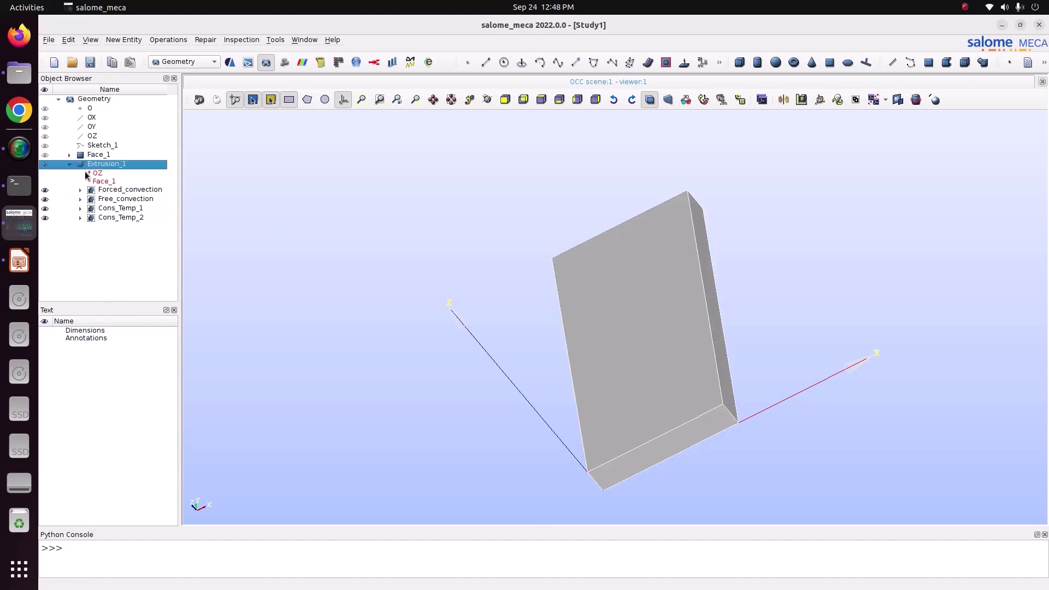
- Save the study as Study1 in the Pictures/CODE_ASTER/11_Thermal_analysis_3D folder
left_click(50, 41)
left_click(65, 88)
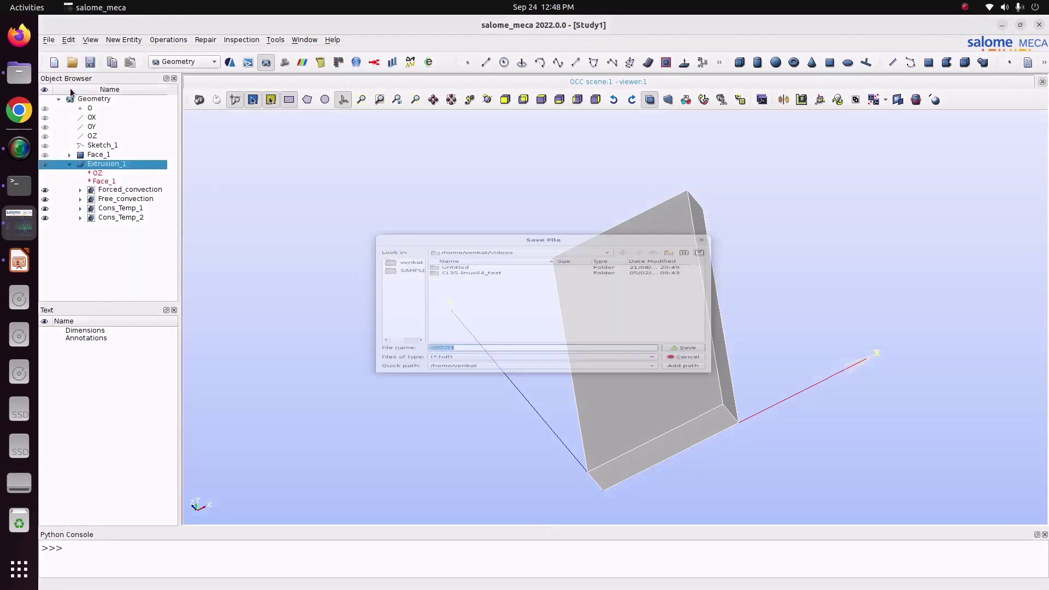
left_click(524, 211)
left_click(523, 224)
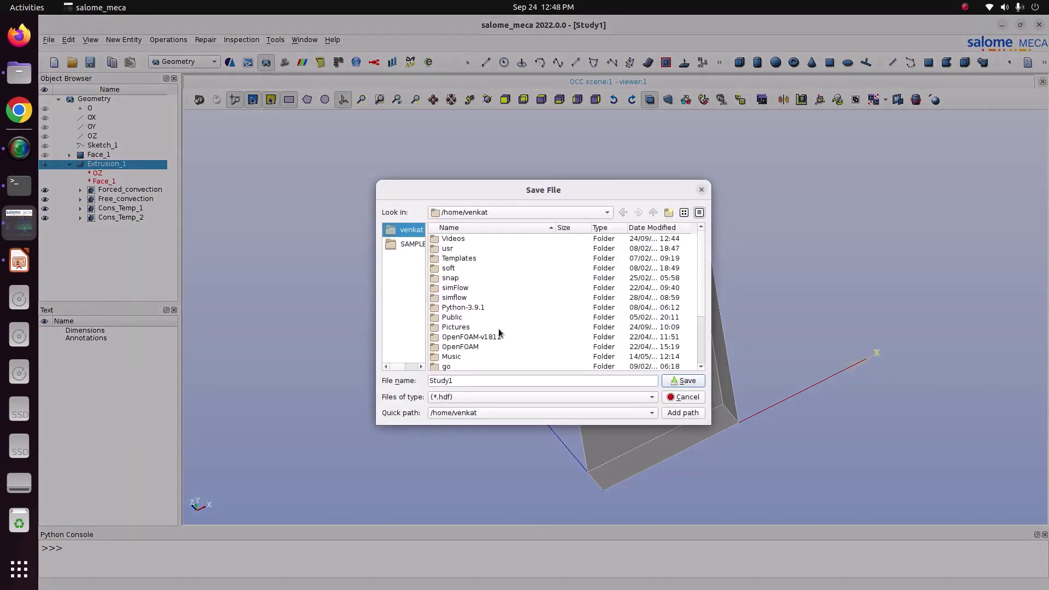
double_click(472, 326)
double_click(461, 249)
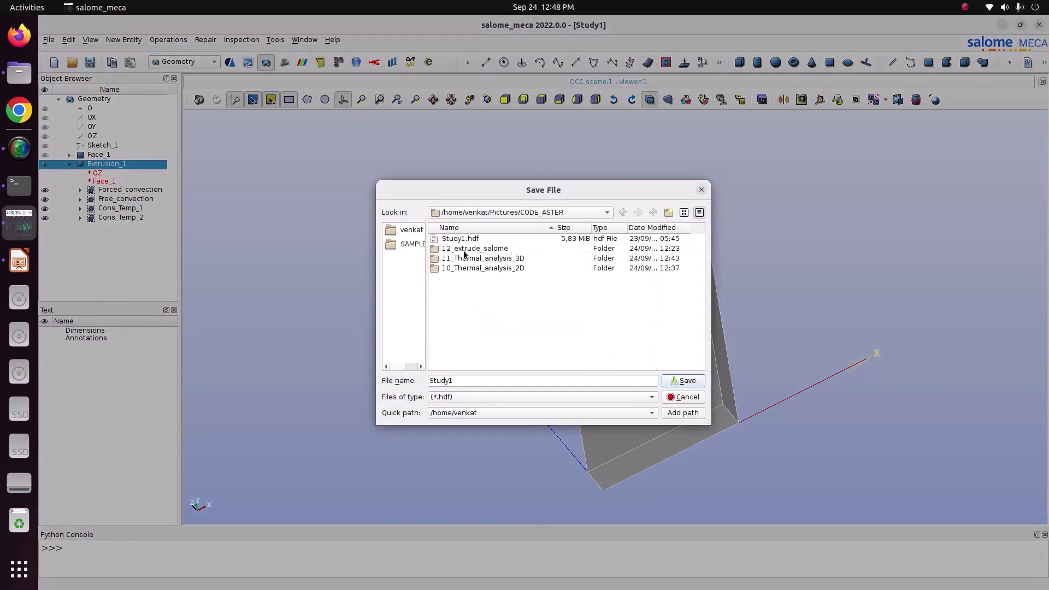
double_click(484, 259)
left_click(683, 380)
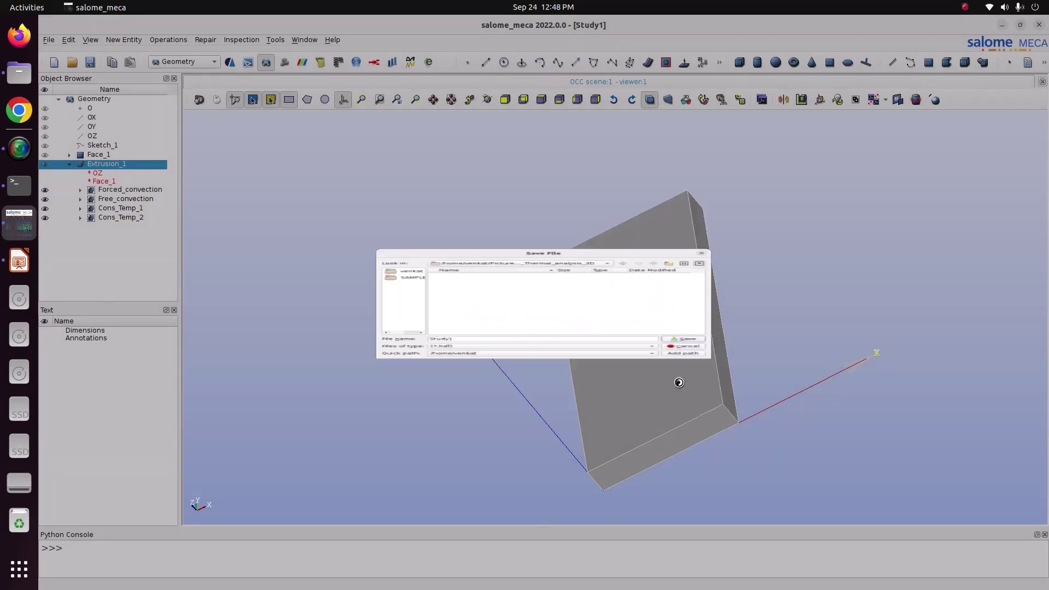
- In the Mesh module, start a new mesh Mesh_1 on Extrusion_1 with the NETGEN 1D-2D-3D algorithm
left_click(200, 62)
left_click(200, 71)
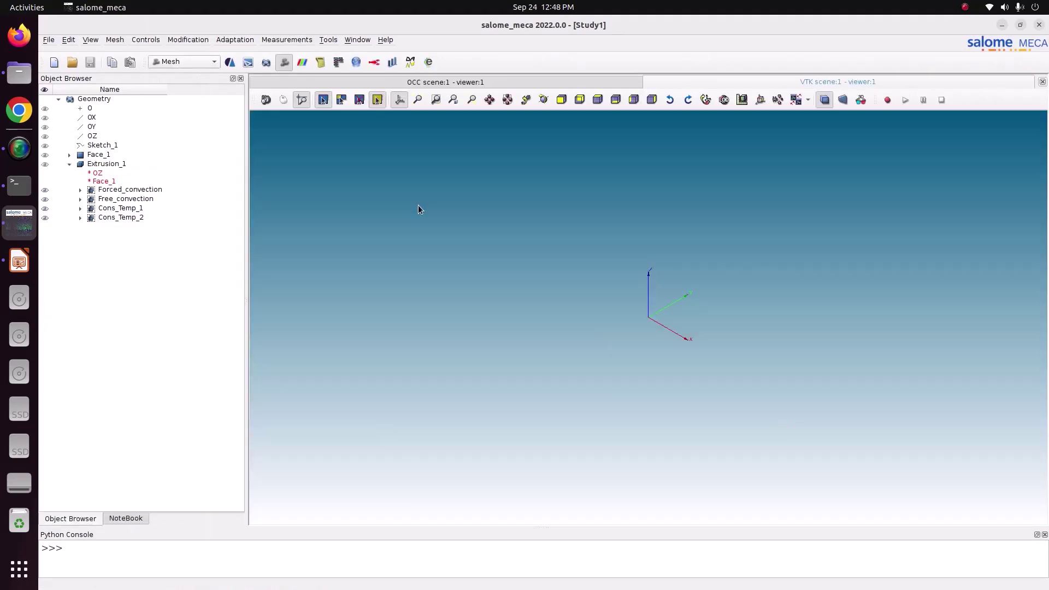
left_click(116, 163)
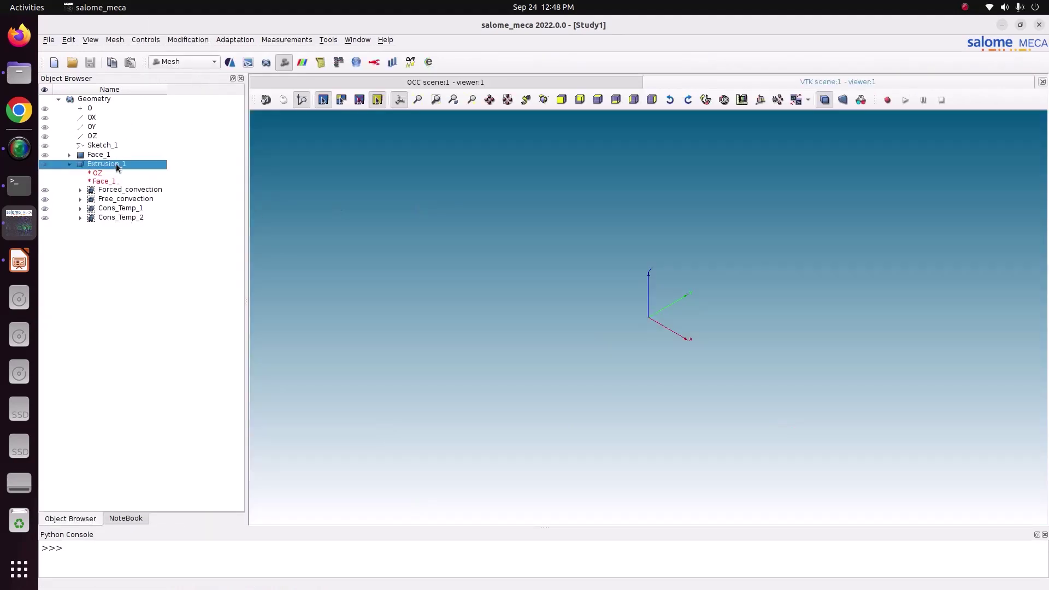
left_click(112, 42)
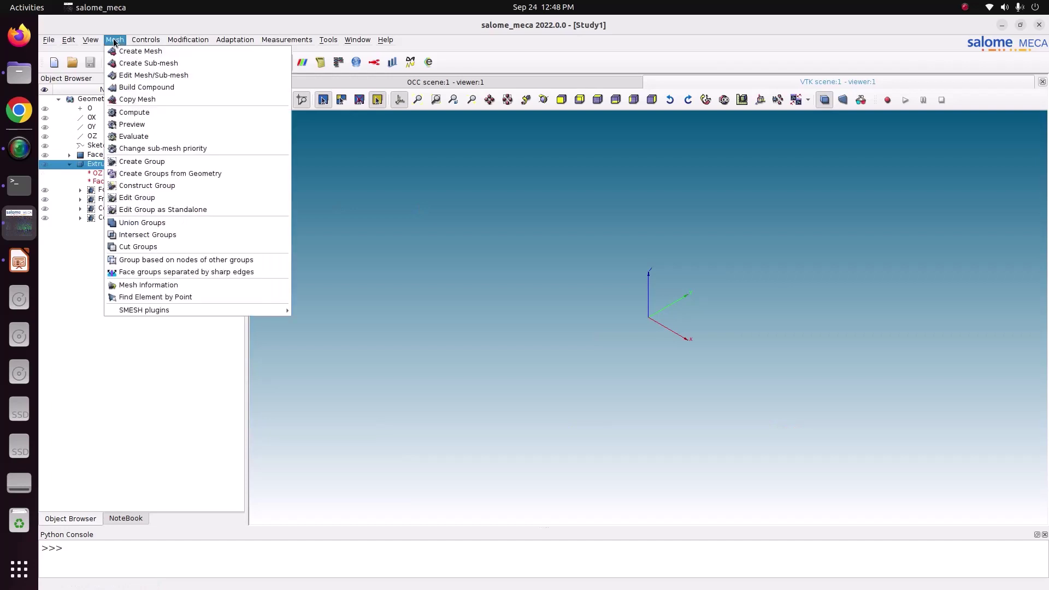
left_click(119, 51)
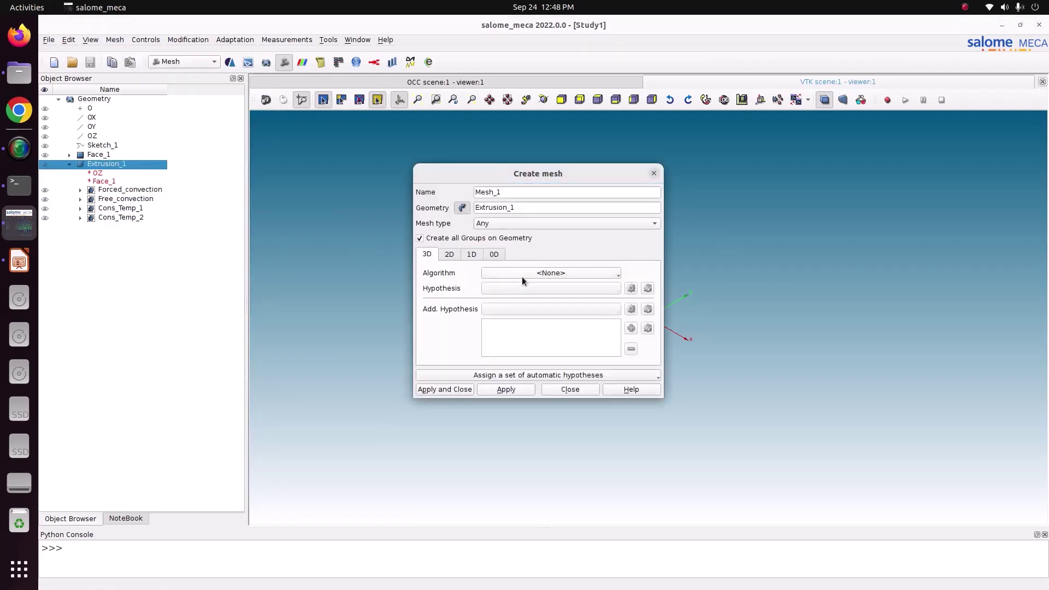
left_click(525, 274)
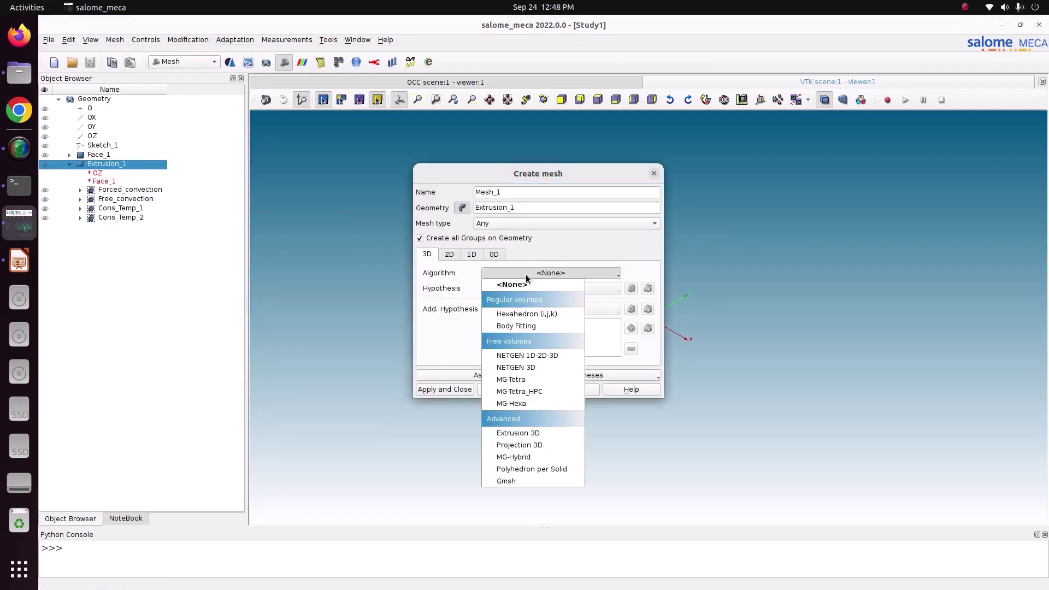
left_click(545, 355)
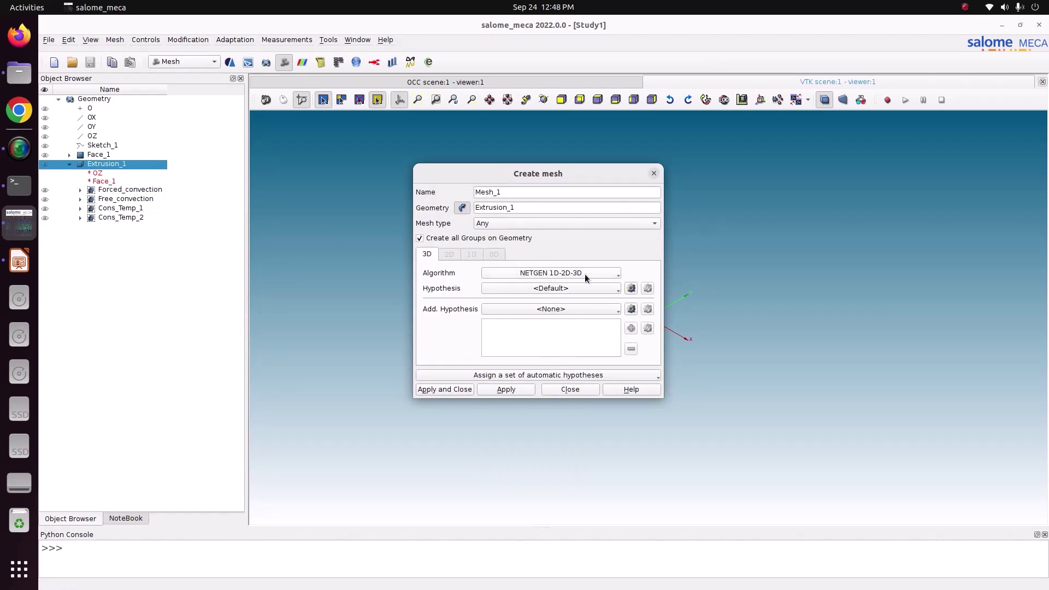
- Add a NETGEN 3D Parameters hypothesis with maximum size 0.05 and minimum size 0.01, and create the mesh
left_click(632, 288)
left_click(646, 293)
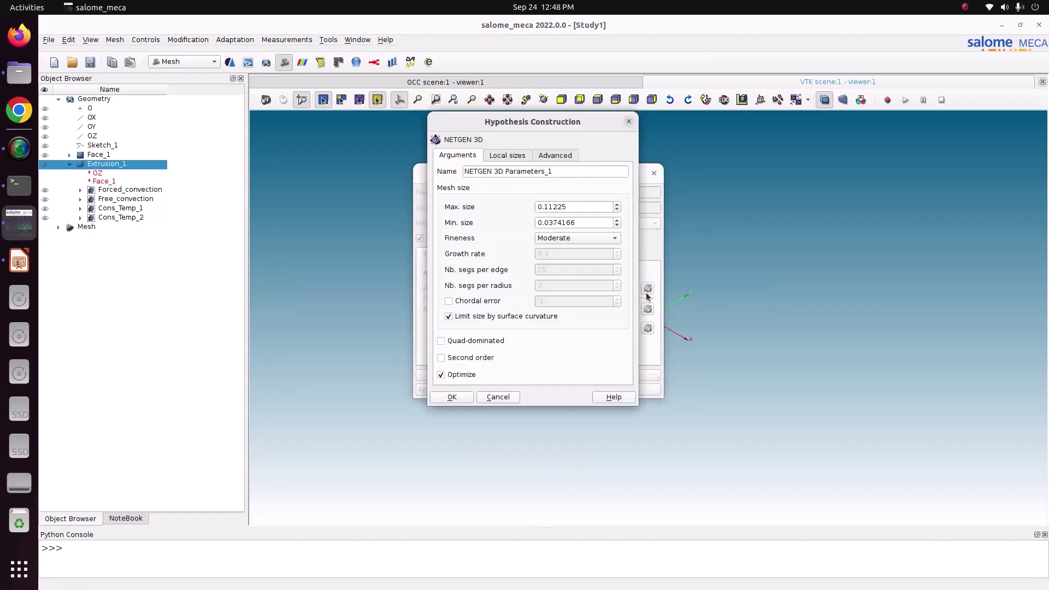
left_click_drag(579, 211, 476, 193)
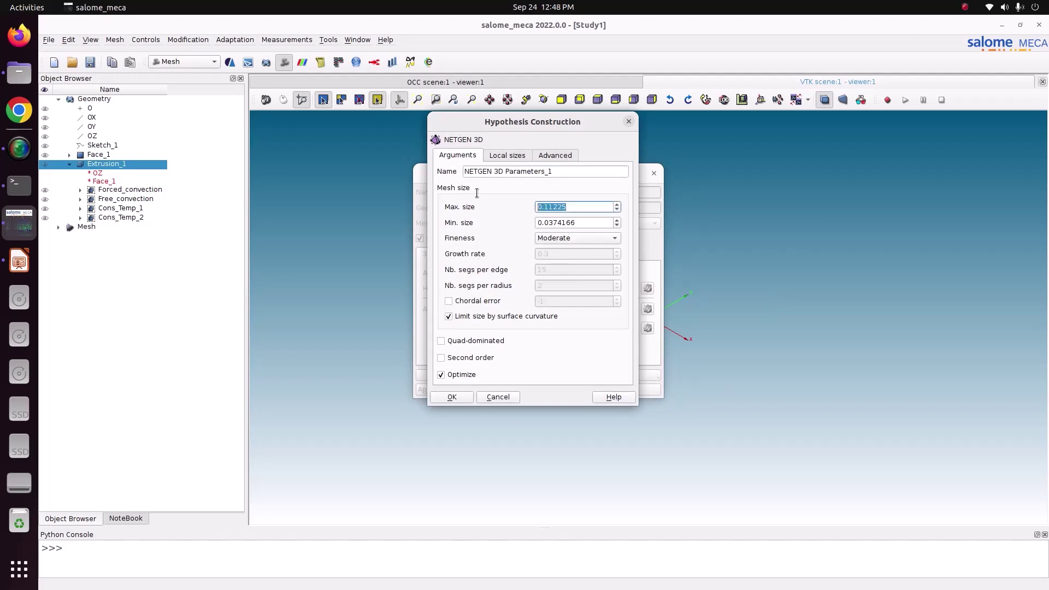
type("0.")
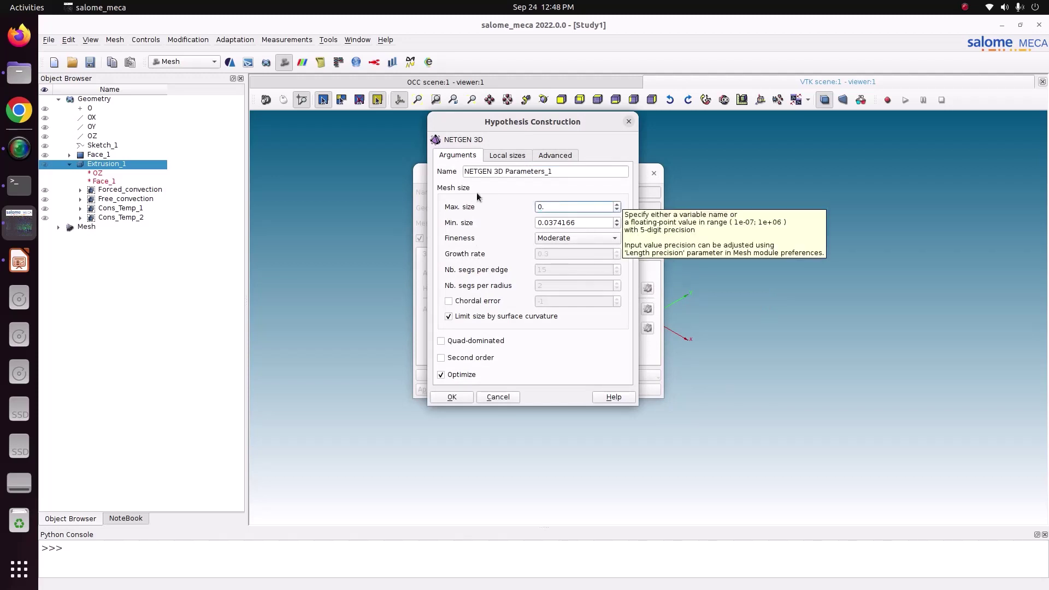
type("05")
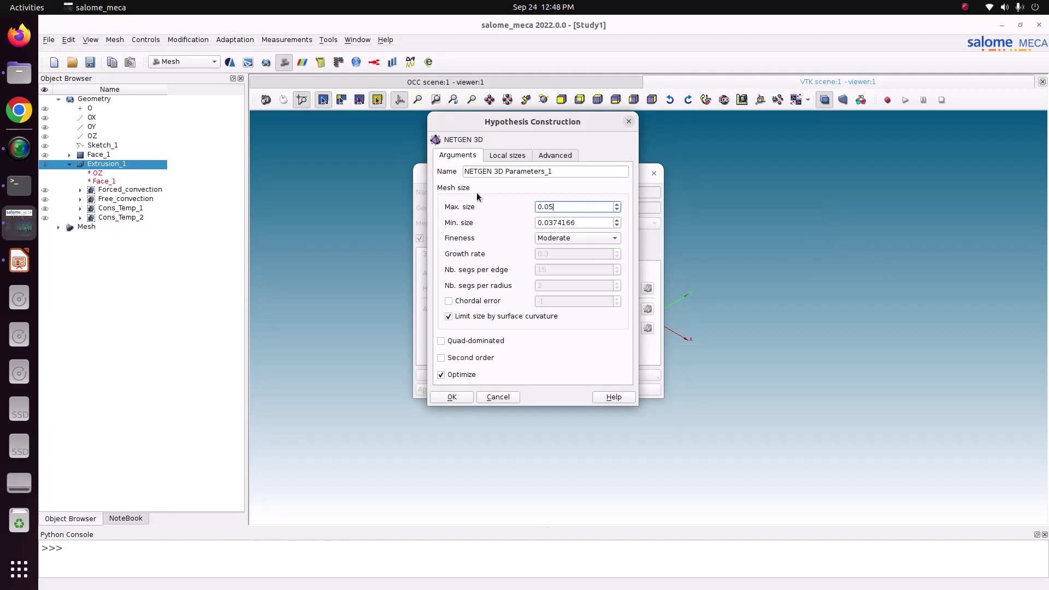
key("Tab")
type("0.01")
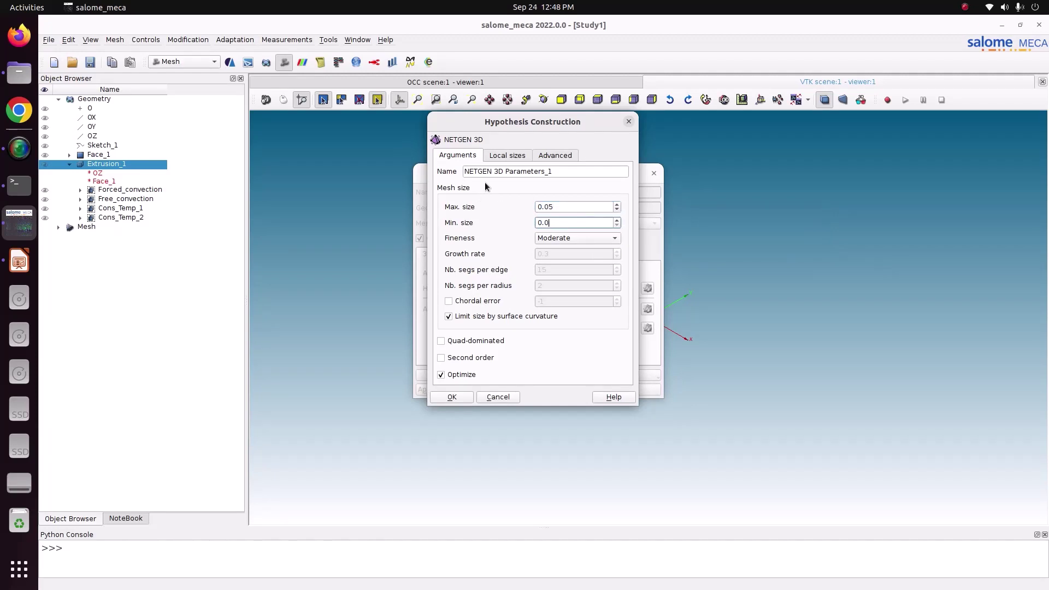
left_click(455, 395)
left_click(456, 391)
- Compute Mesh_1 on the extrusion and inspect the resulting elements
right_click(136, 253)
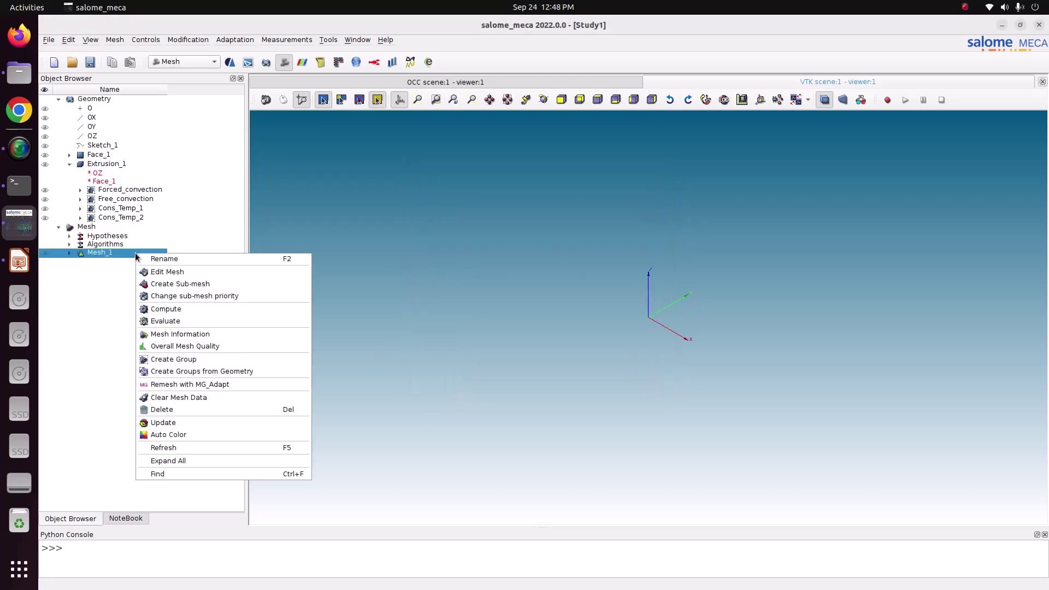
left_click(193, 315)
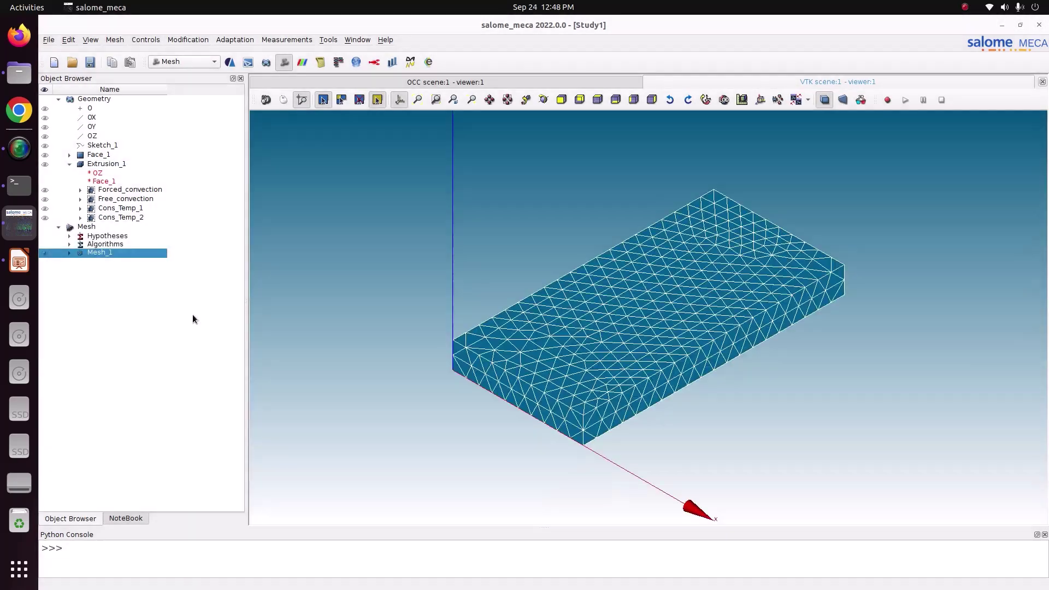
left_click(621, 447)
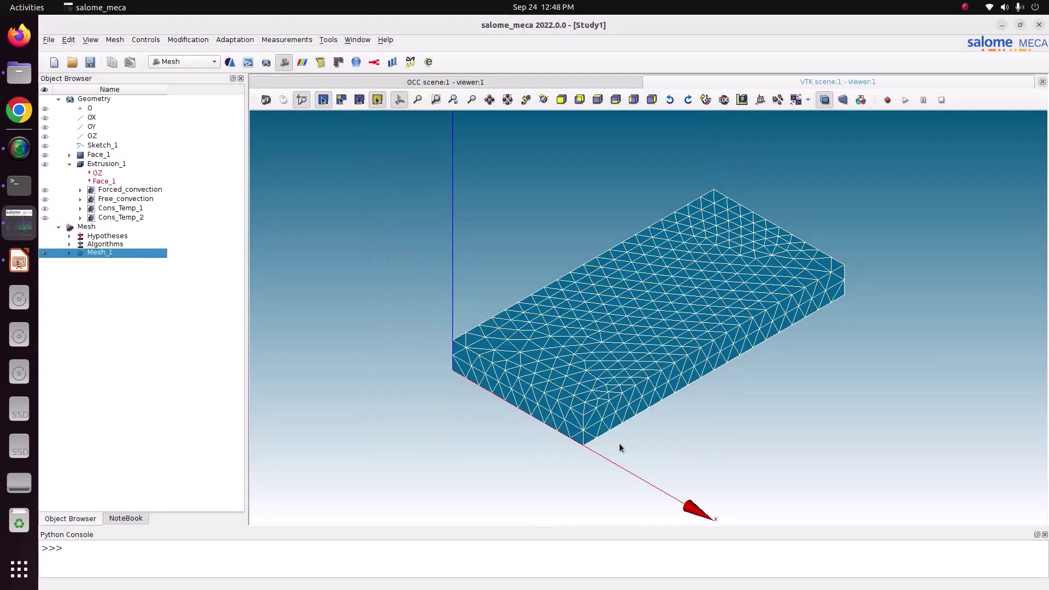
left_click(598, 99)
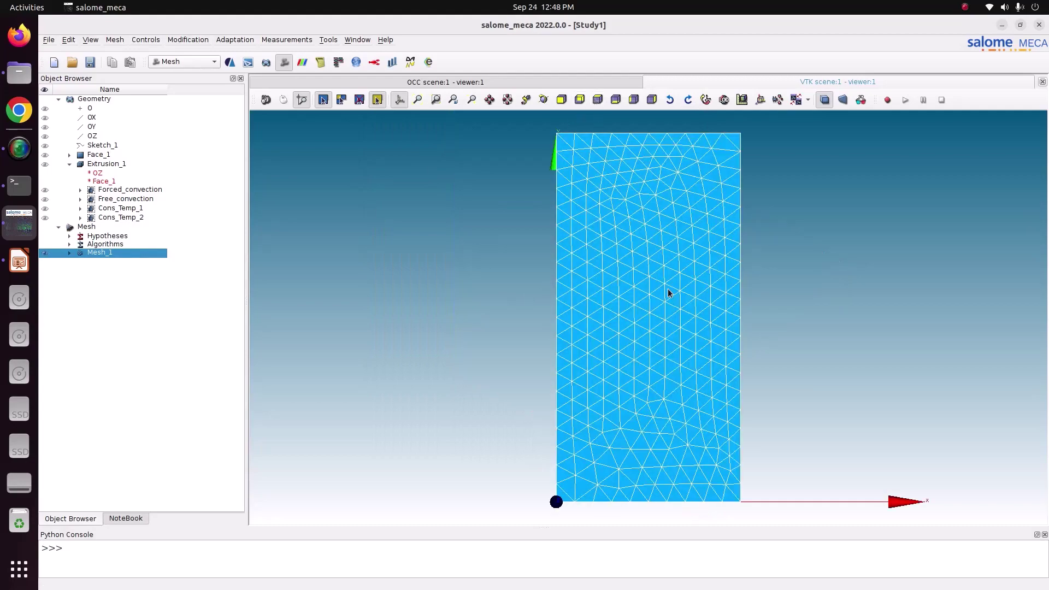
scroll(670, 295, "down", 1)
left_click(544, 99)
left_click_drag(628, 142, 572, 213)
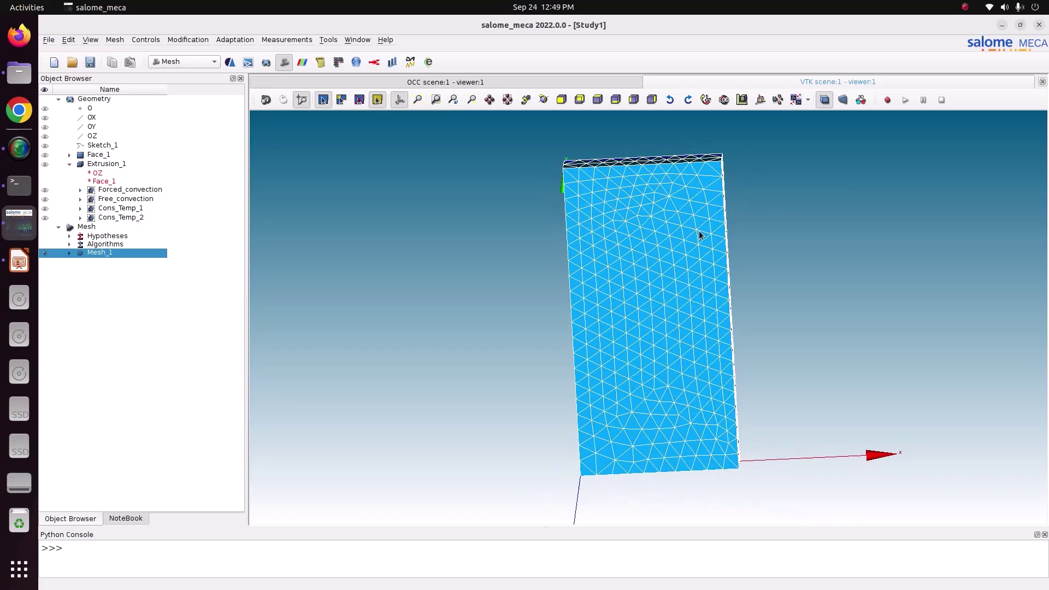
- Expand Mesh_1 to list its face groups and save the study
left_click(70, 253)
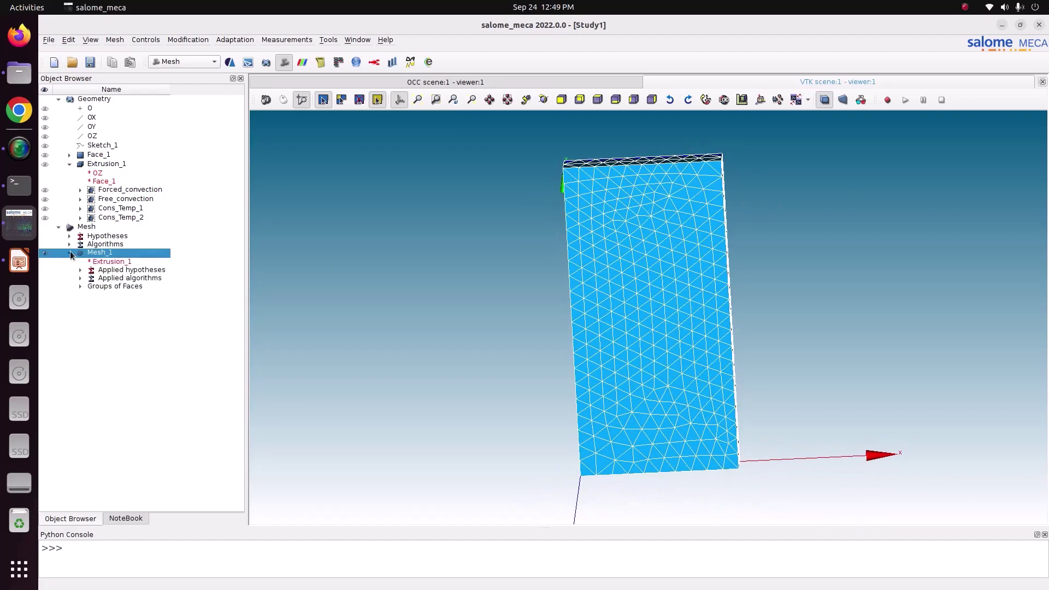
left_click(80, 285)
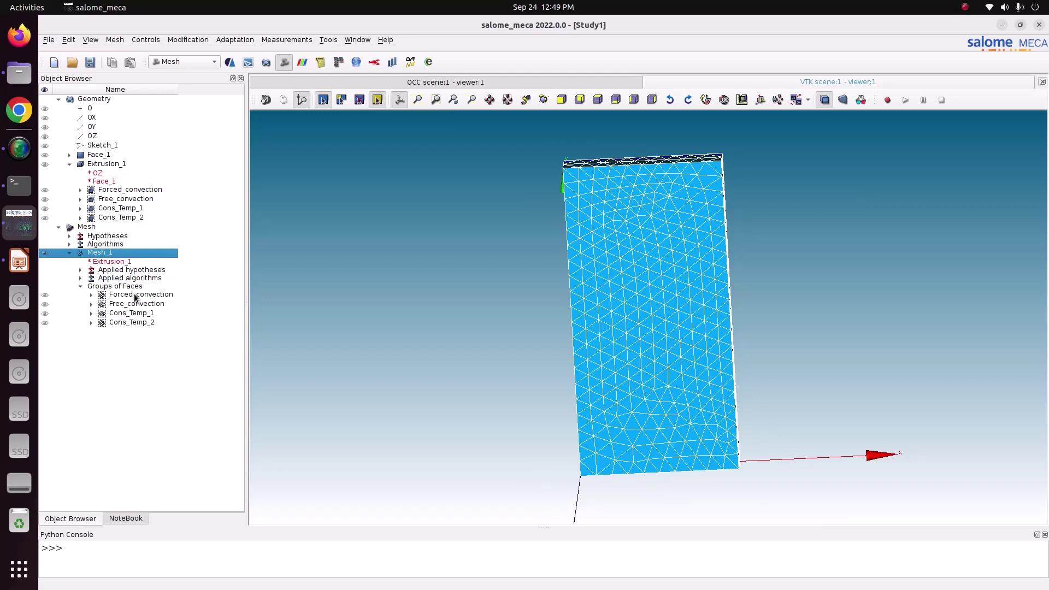
left_click(89, 63)
- Switch to the AsterStudy module using the stable code_aster version
left_click(192, 58)
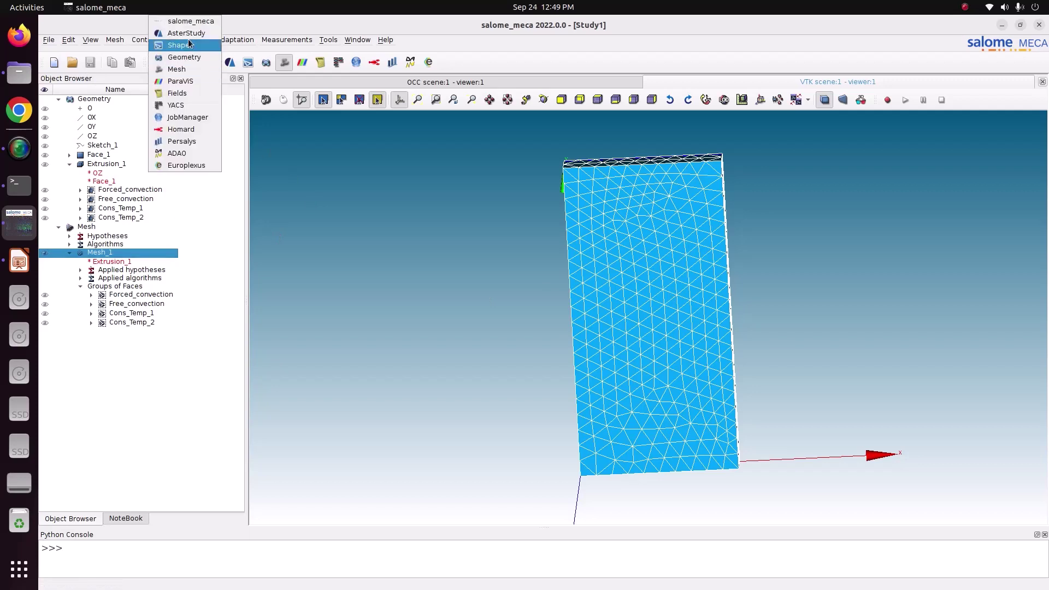
left_click(188, 36)
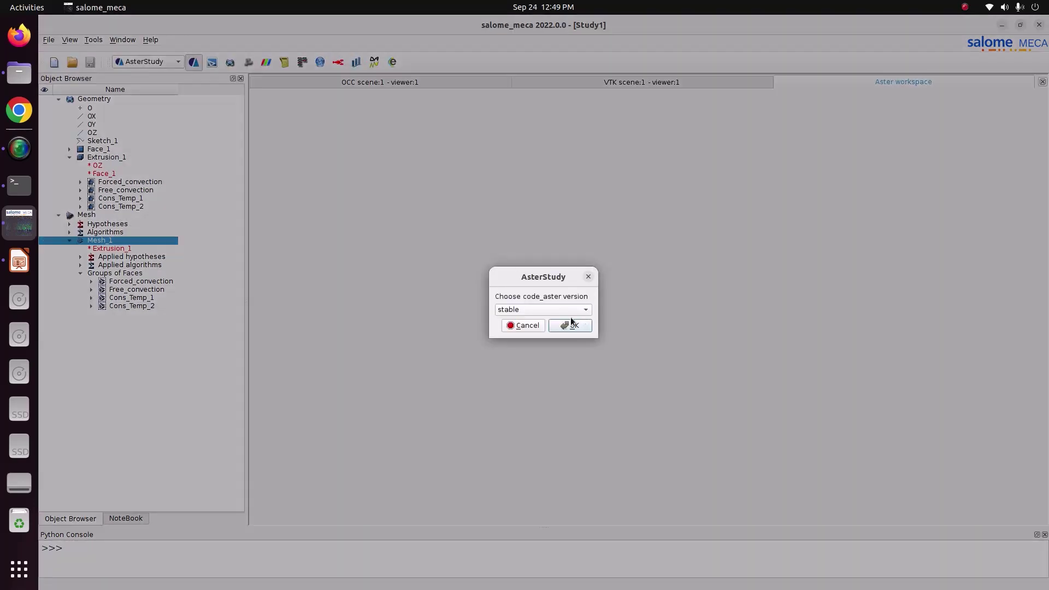
left_click(558, 310)
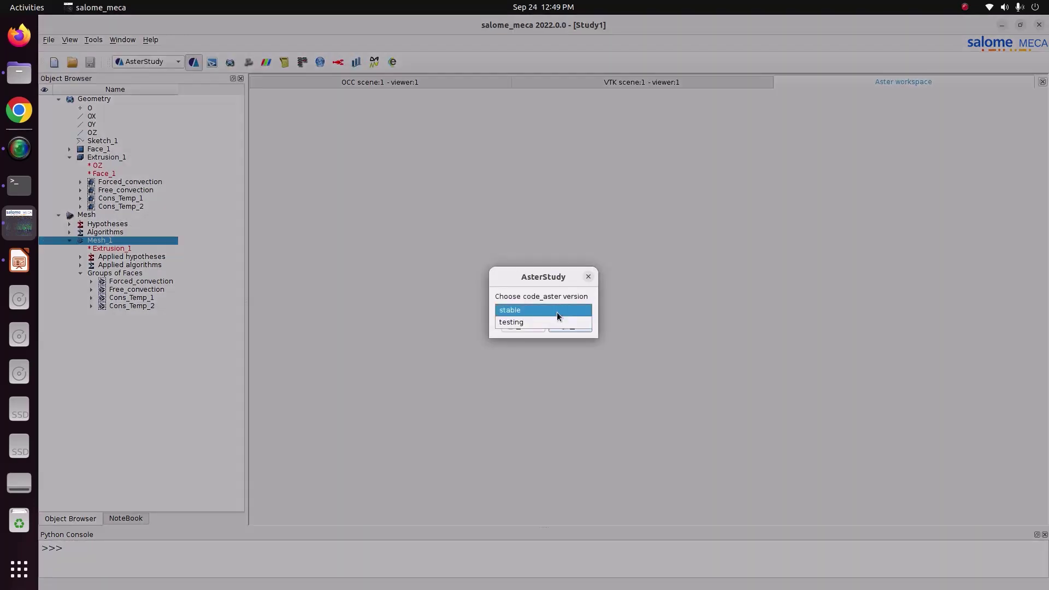
left_click(557, 313)
left_click(570, 326)
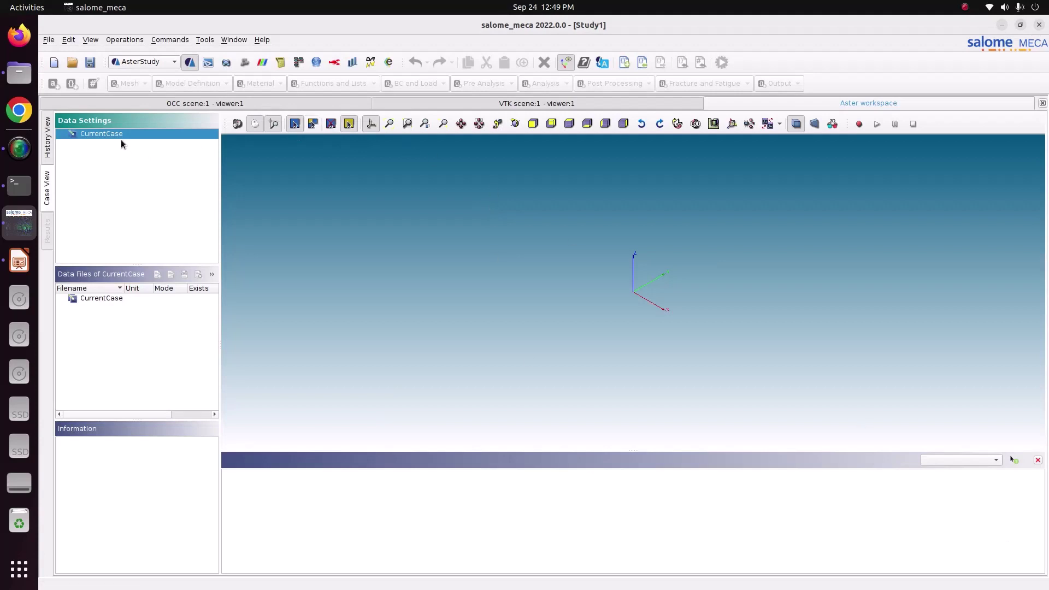
- Add a stage to CurrentCase with the linear thermal analysis assistant and keep the 3D model type
right_click(123, 133)
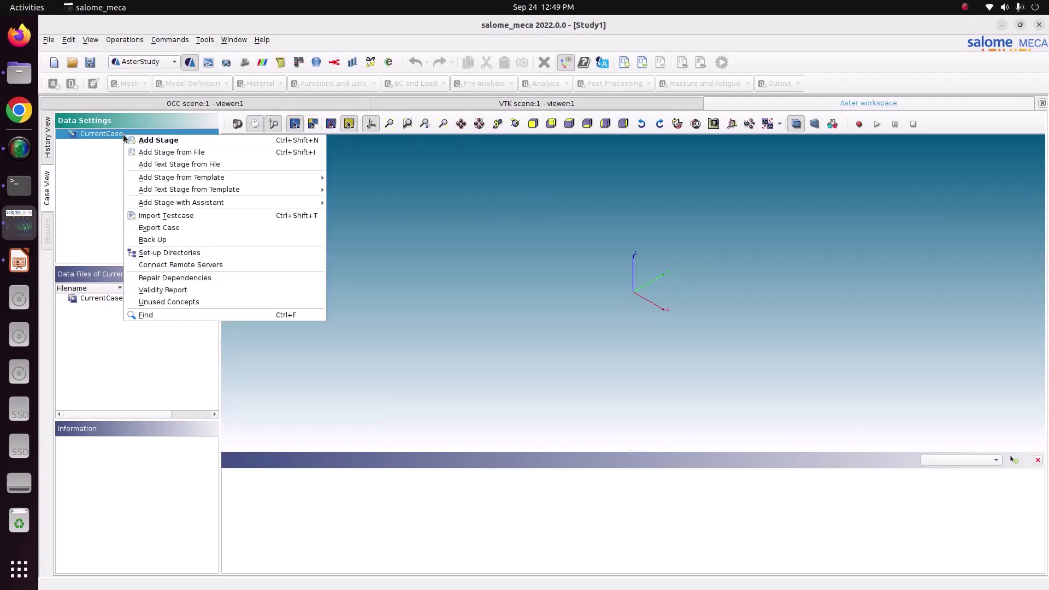
mouse_move(236, 197)
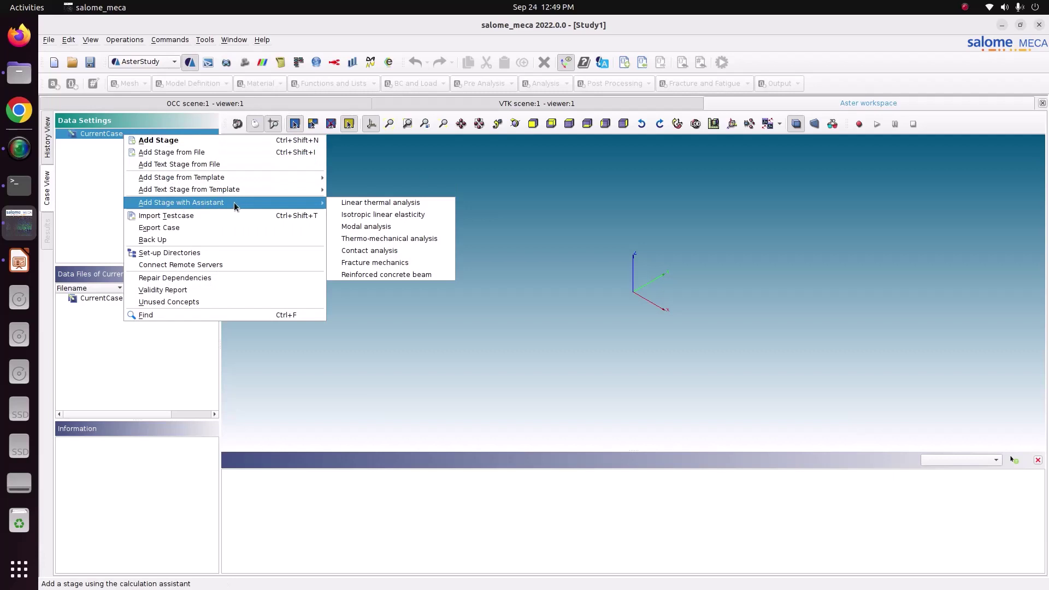
left_click(379, 204)
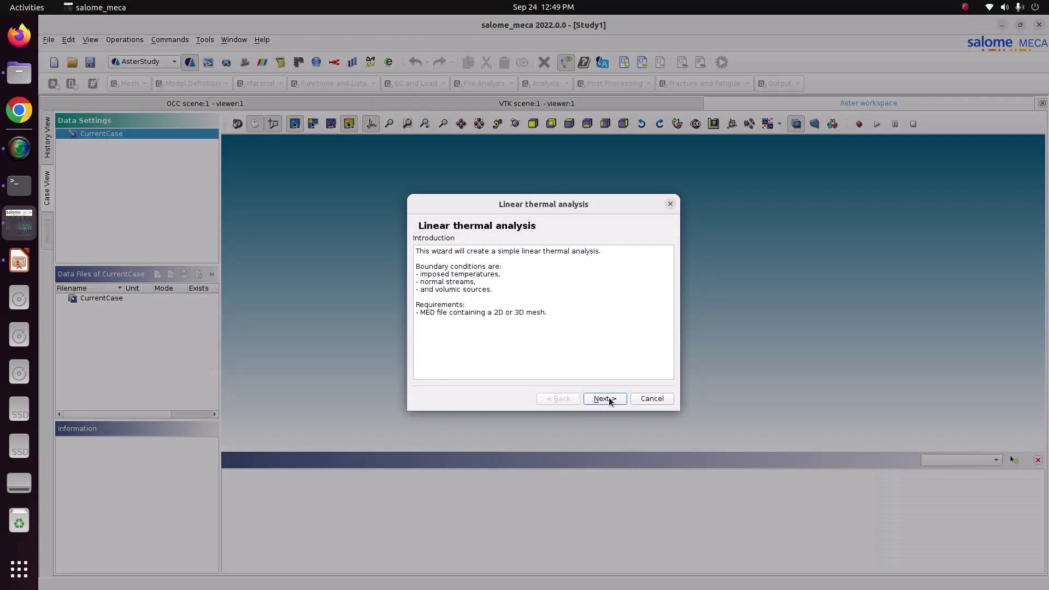
left_click(604, 399)
left_click(610, 401)
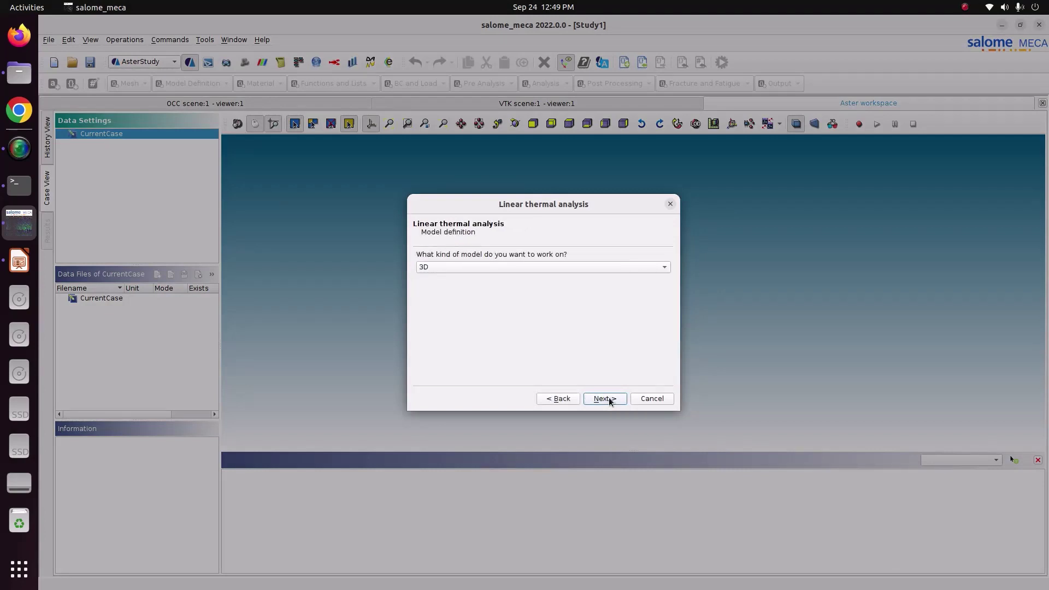
left_click(610, 400)
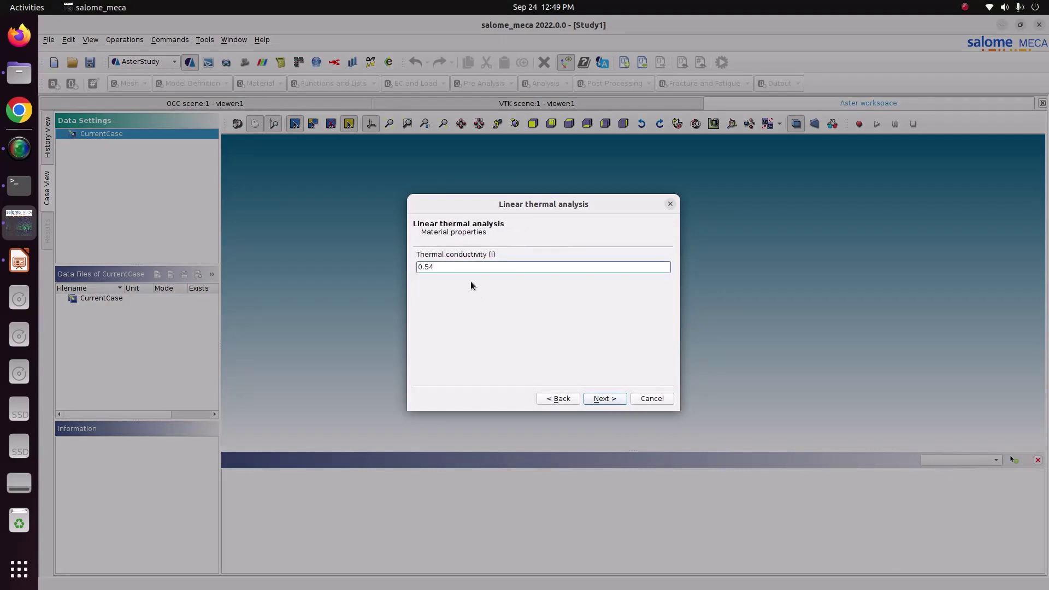
- Set the material's thermal conductivity to 60.5 and continue to the boundary conditions
key("ctrl+a")
type("60.5")
left_click(602, 398)
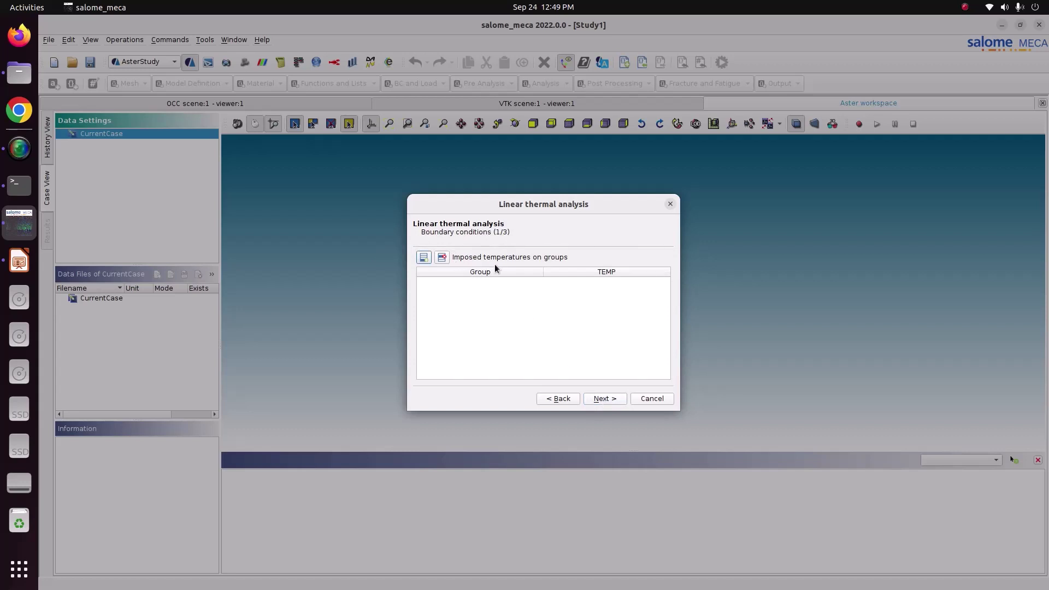
- Add two imposed-temperature rows and check the boundary temperatures on the Thermal Analysis slide in LibreOffice Impress before returning to Salome-Meca
left_click(426, 260)
left_click(426, 260)
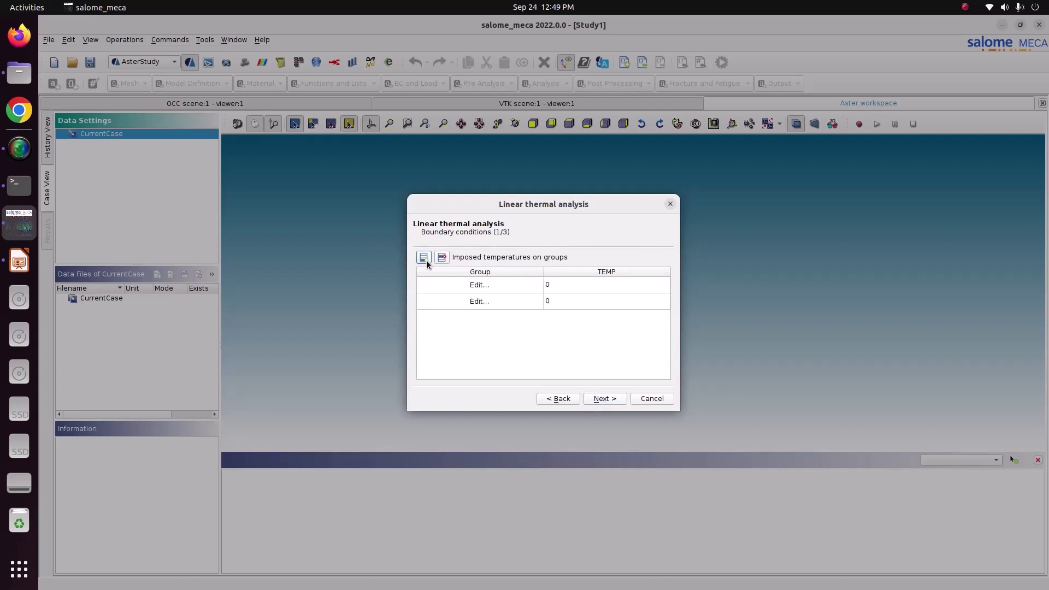
left_click(19, 260)
left_click(107, 198)
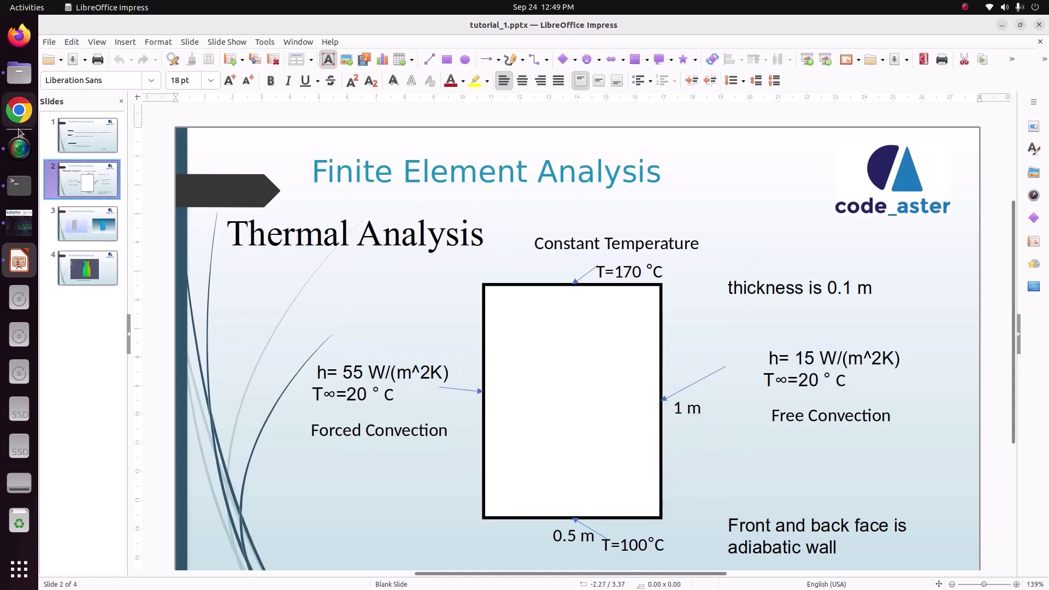
left_click(20, 228)
- Assign the first imposed-temperature row to group Cons_Temp_1 with a temperature of 170
double_click(510, 287)
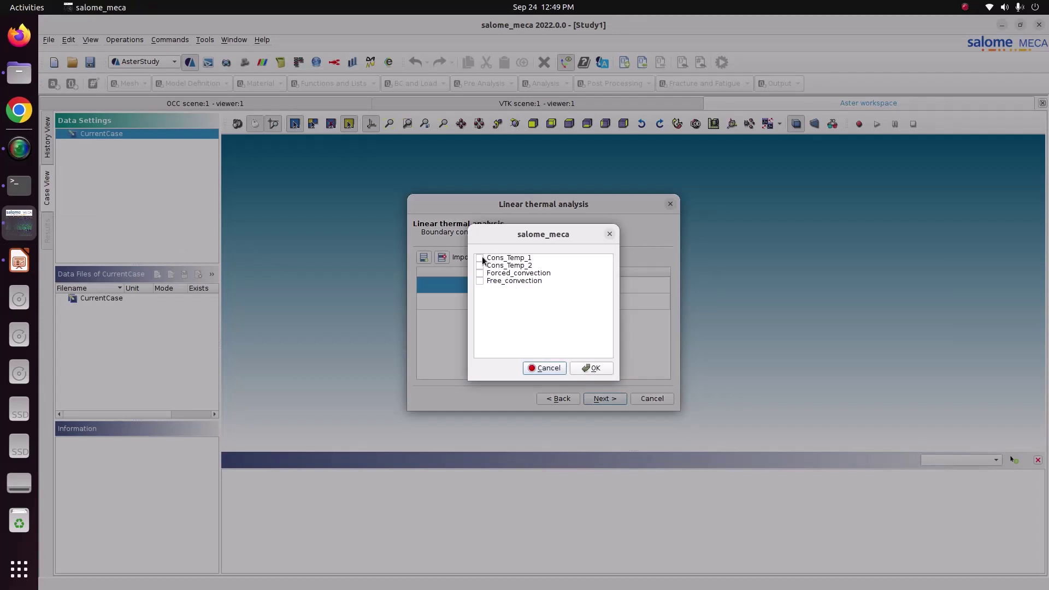
left_click(480, 259)
left_click(584, 367)
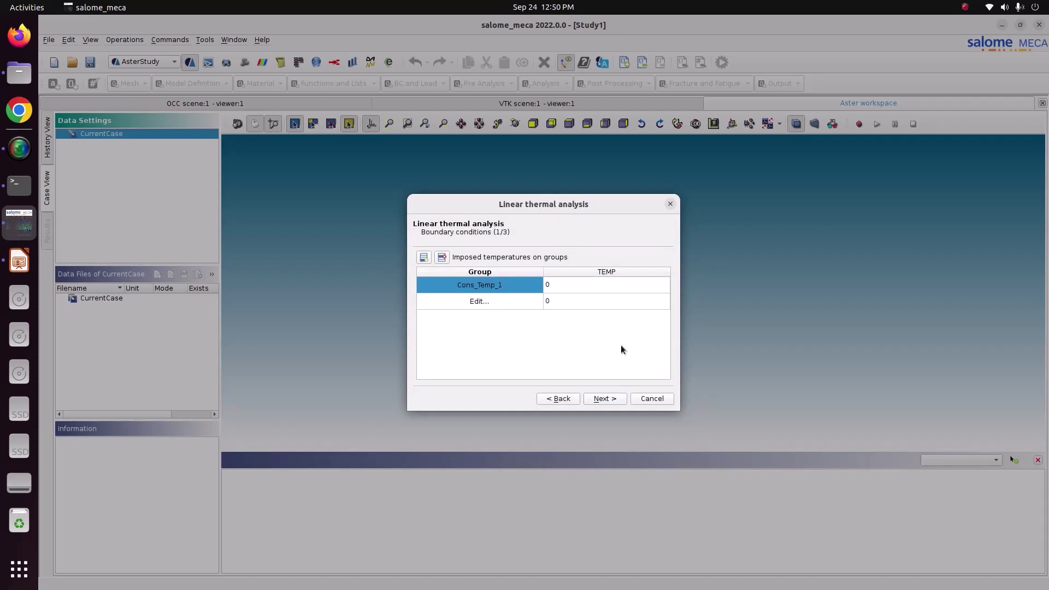
left_click(571, 286)
type("170")
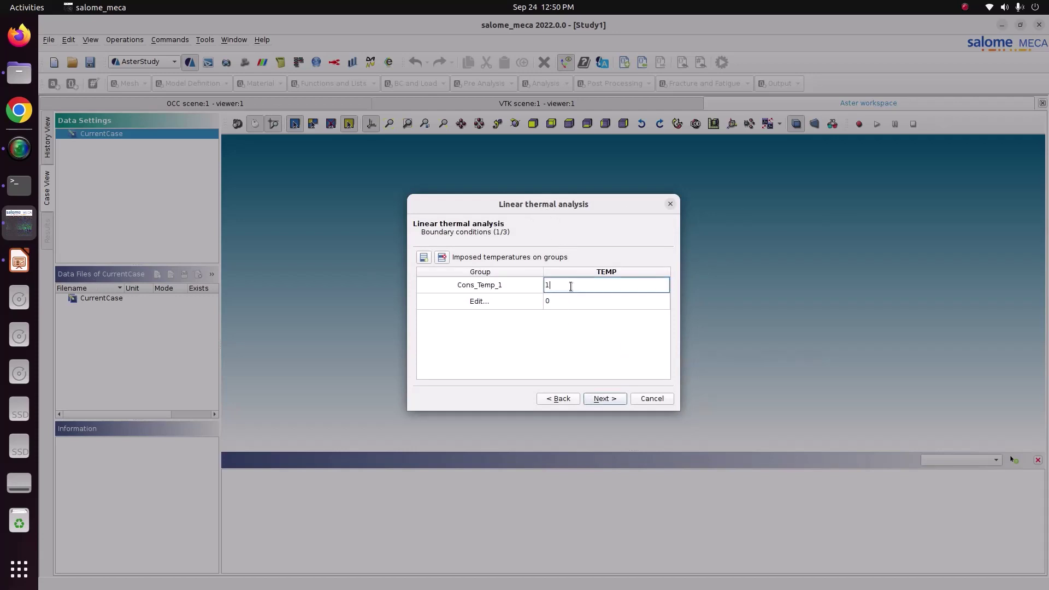
- Assign the second imposed-temperature row to group Cons_Temp_2 with a temperature of 100 and accept the imposed temperatures
double_click(522, 303)
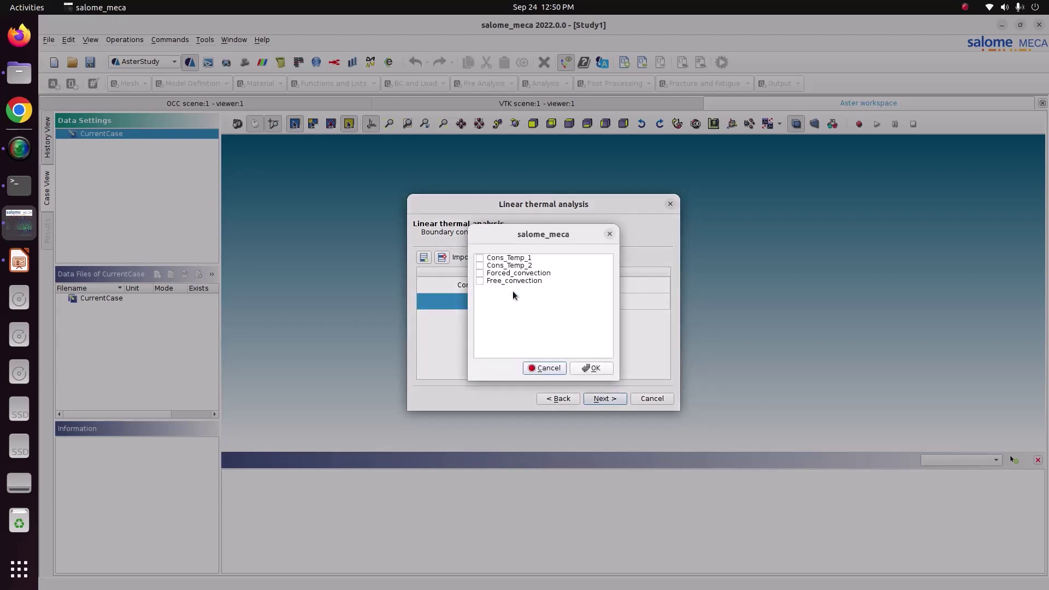
left_click(480, 266)
left_click(601, 369)
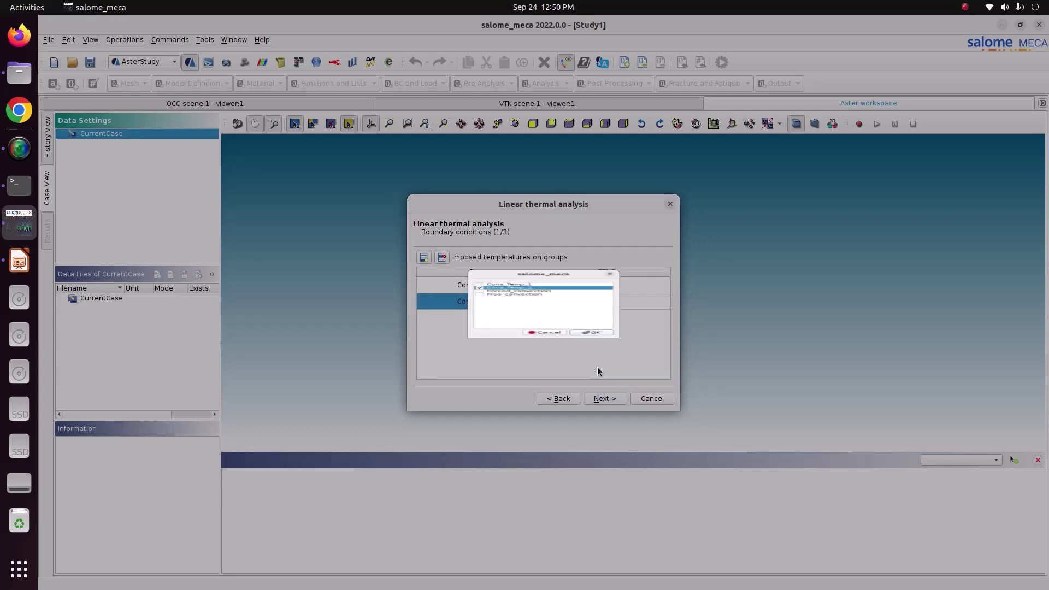
left_click(563, 303)
type("100")
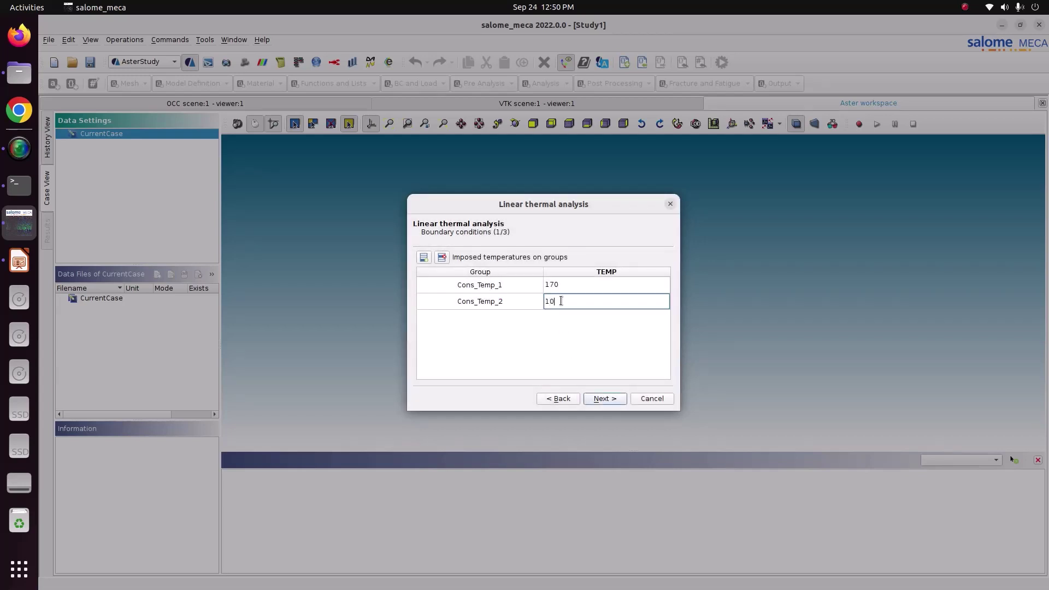
left_click(602, 398)
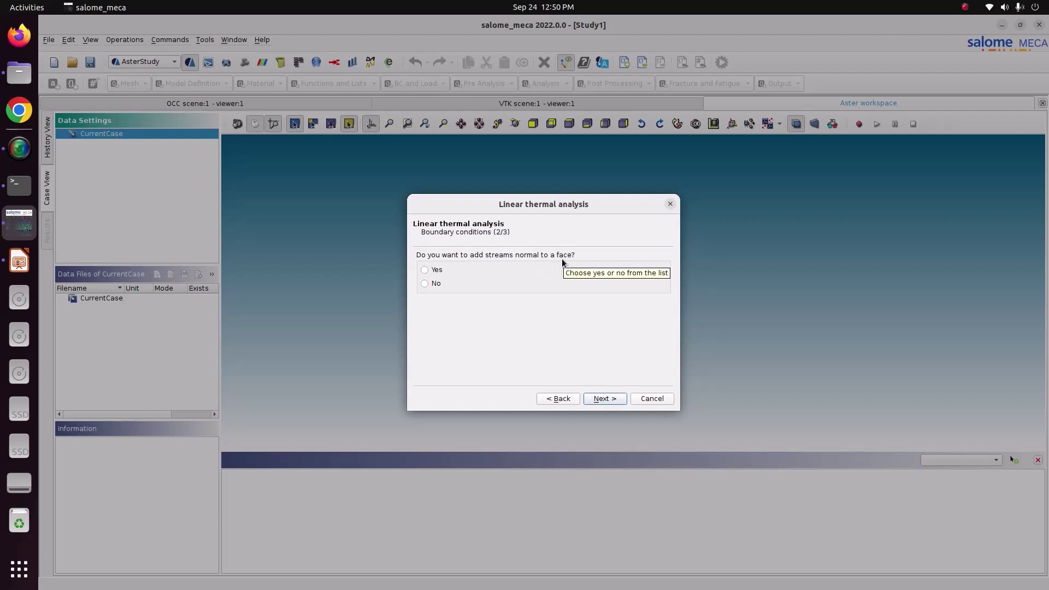
- Decline both streams normal to a face and volumic sources in the remaining boundary conditions
left_click(434, 284)
left_click(613, 399)
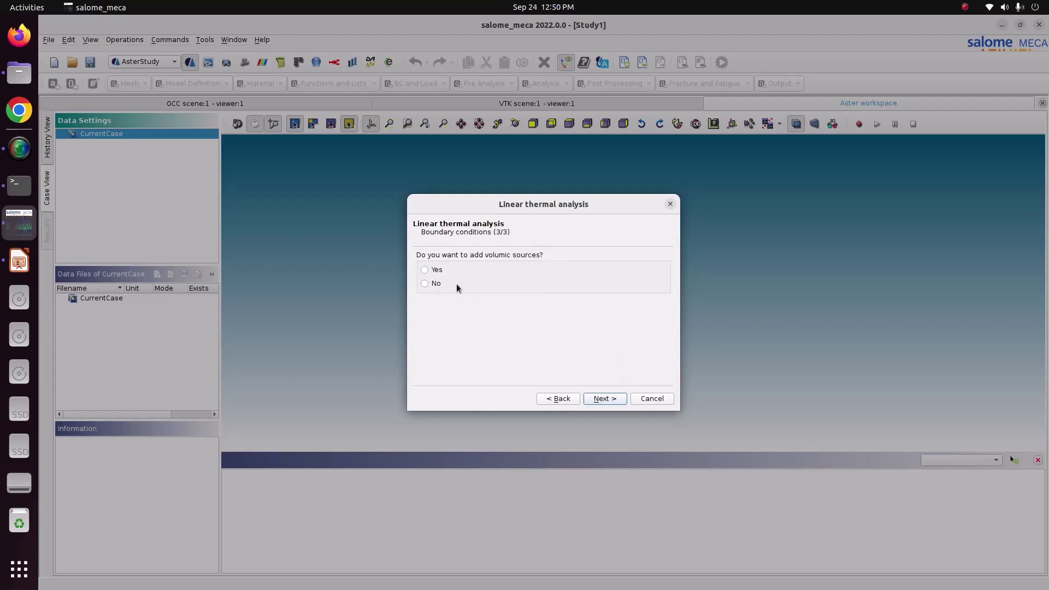
left_click(425, 286)
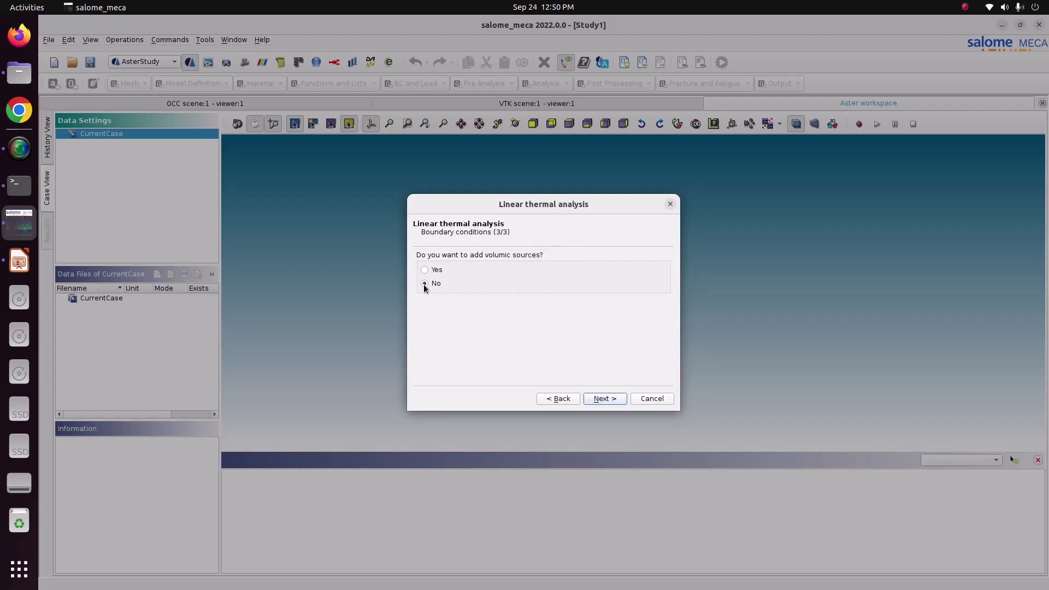
left_click(605, 400)
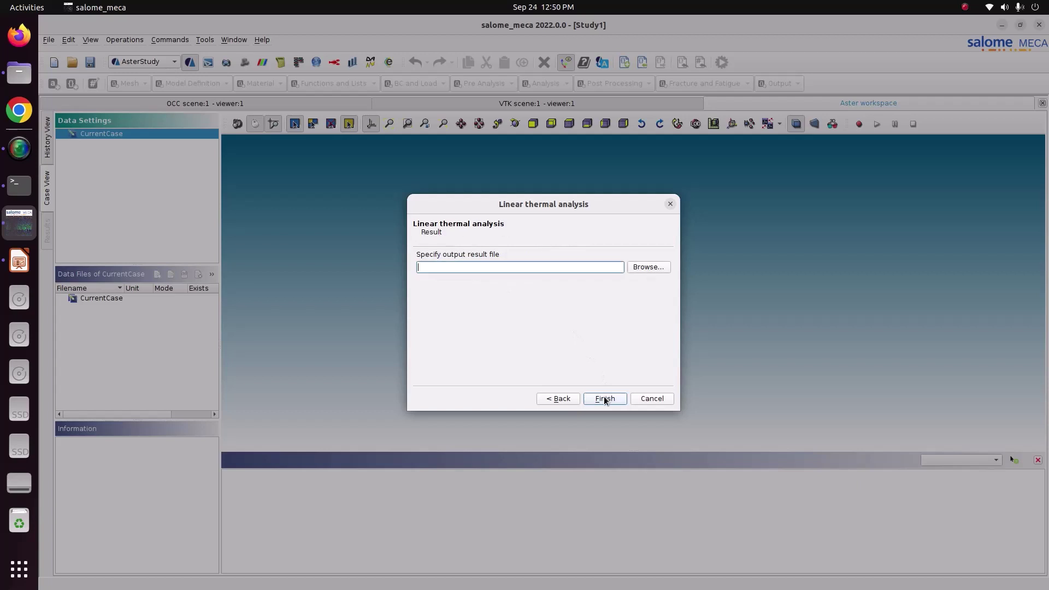
- Set the output result file to thermal1.rmed in Pictures/CODE_ASTER/11_Thermal_analysis_3D and finish the assistant
left_click(648, 268)
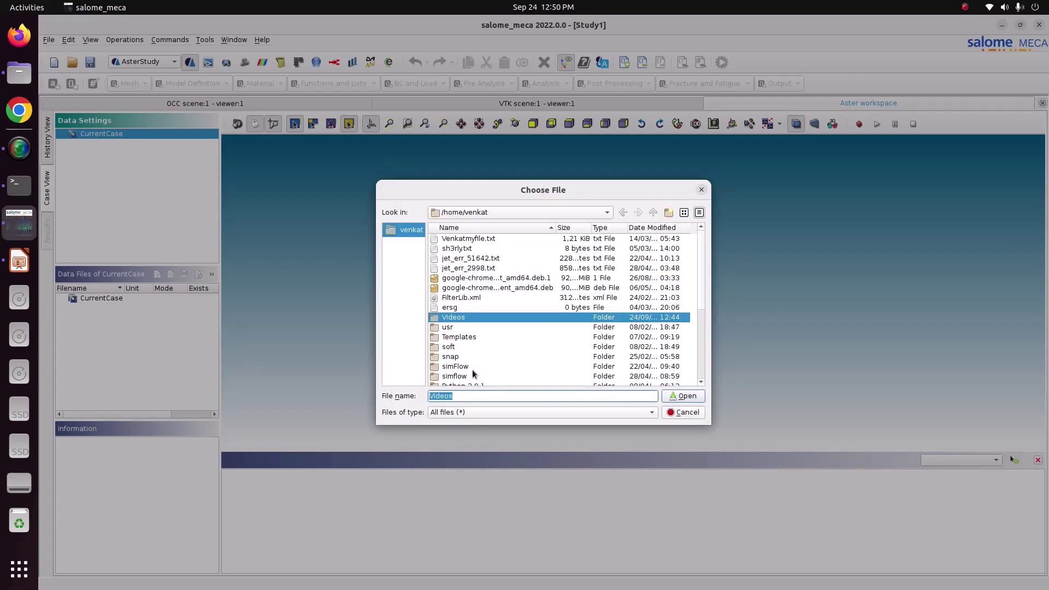
scroll(473, 365, "down", 1)
double_click(473, 375)
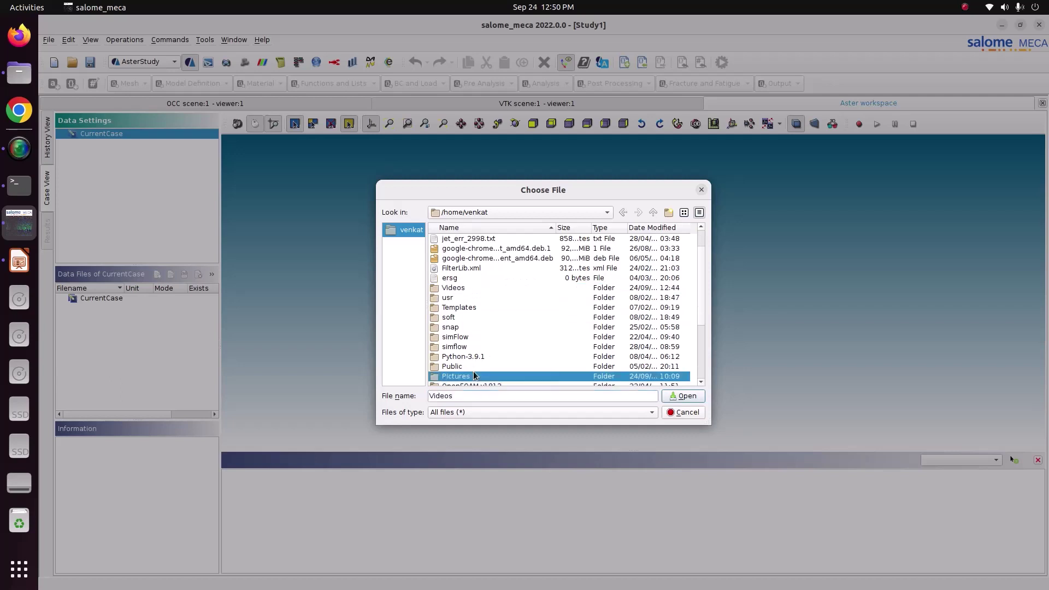
double_click(473, 249)
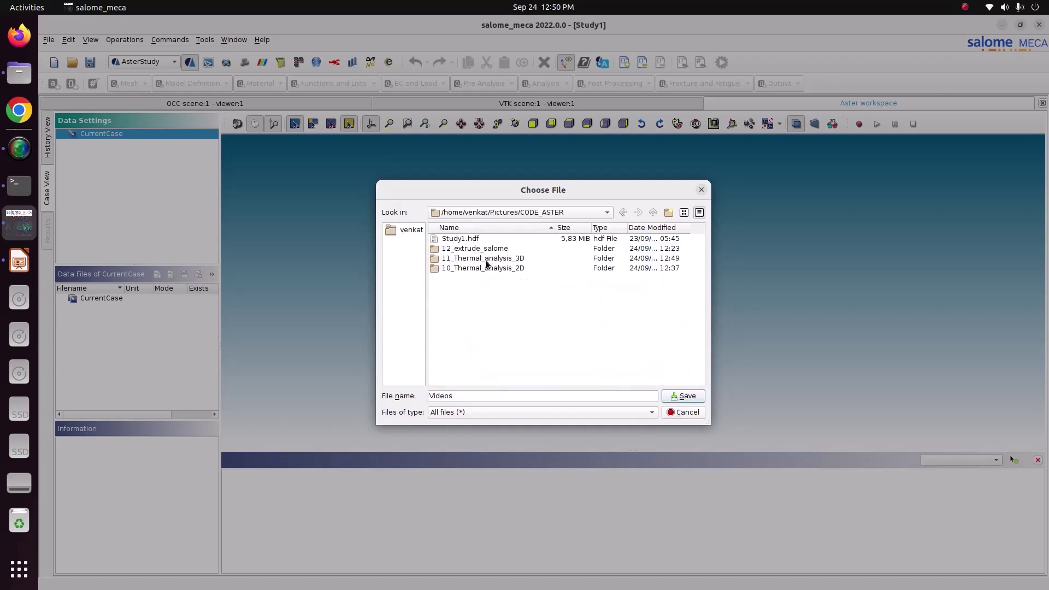
double_click(488, 261)
left_click(470, 395)
double_click(471, 393)
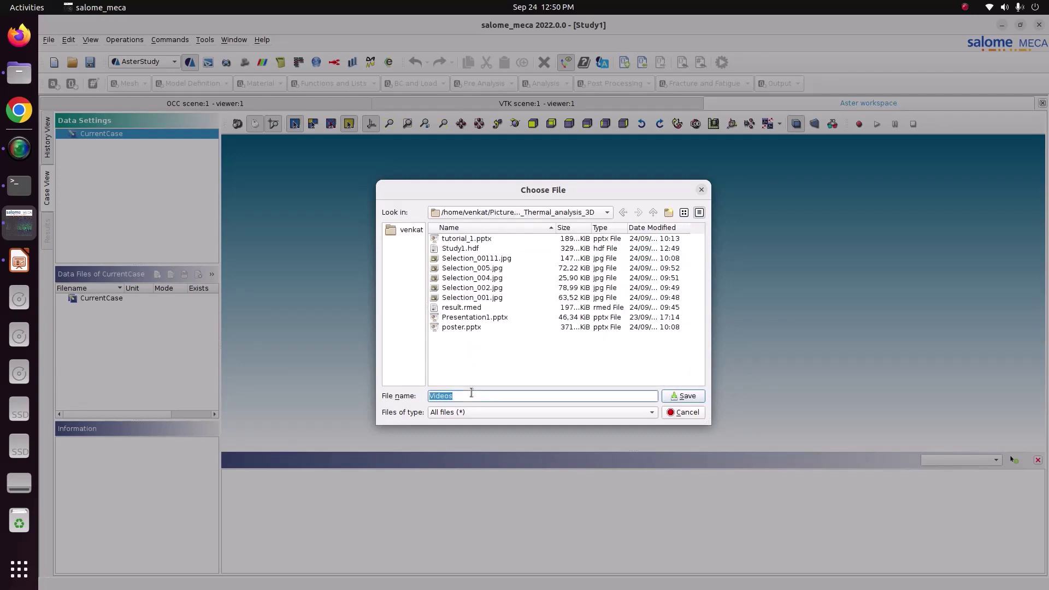
type("thermal1.rmed")
left_click(681, 398)
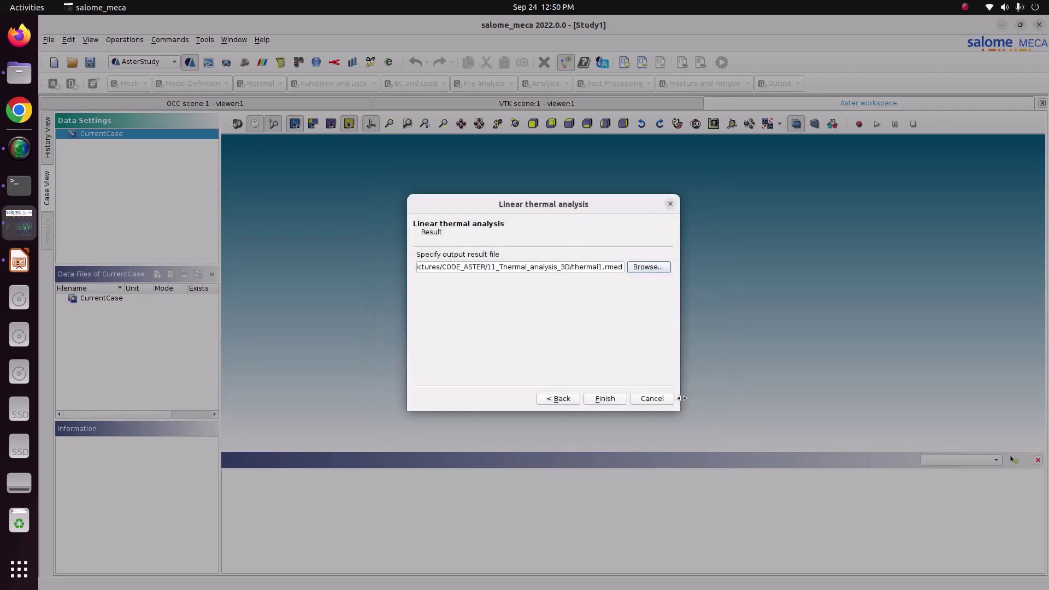
left_click(605, 399)
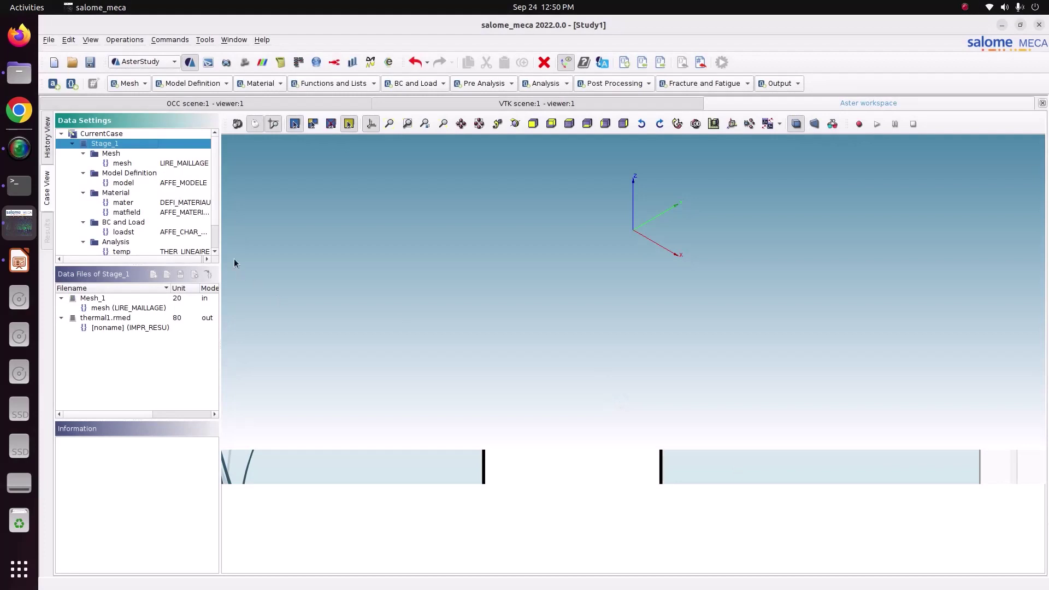
- Review the stage's commands, data files and loadst definition, and compare the loads with the boundary conditions on the Impress slide
left_click_drag(220, 216, 317, 235)
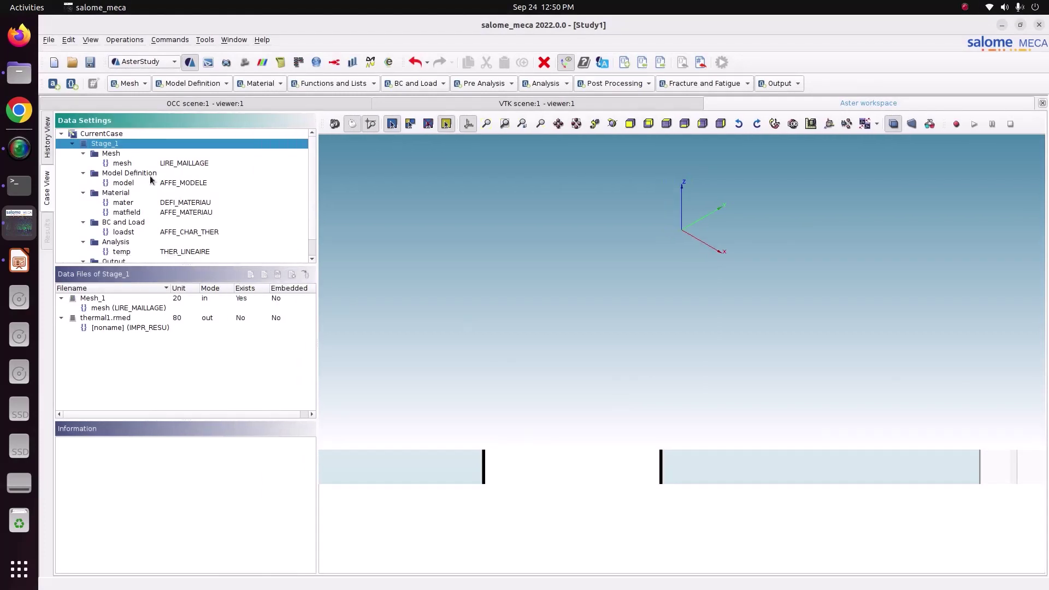
scroll(153, 221, "down", 1)
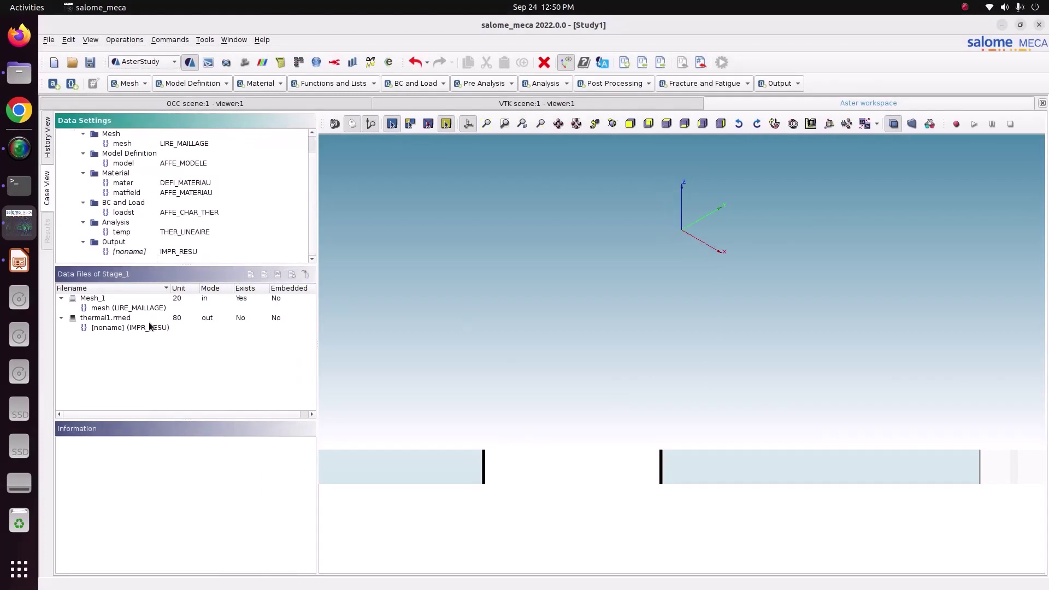
left_click(107, 310)
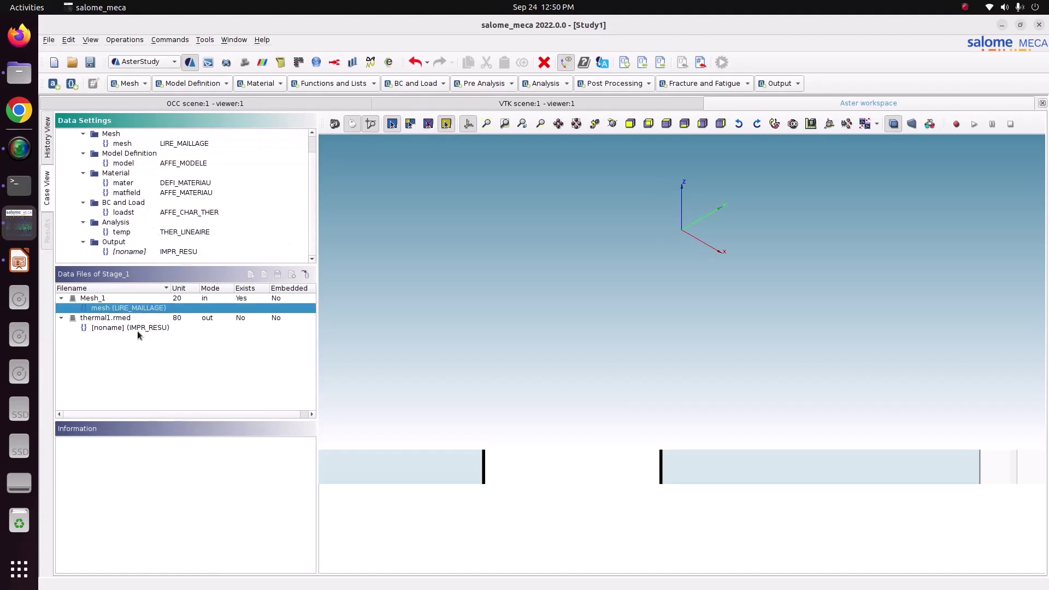
left_click(112, 328)
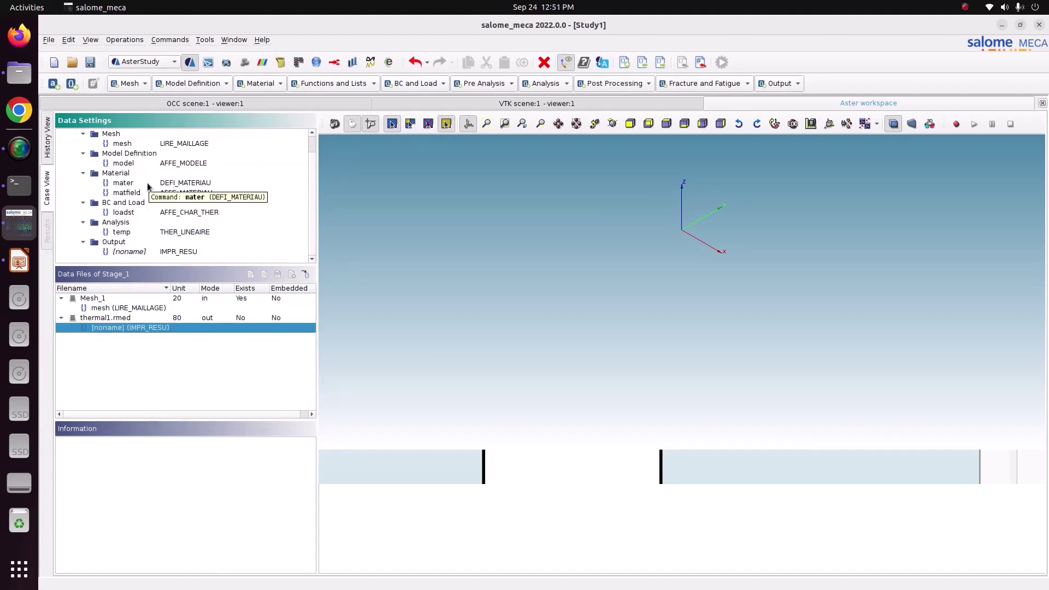
left_click(147, 206)
left_click(147, 213)
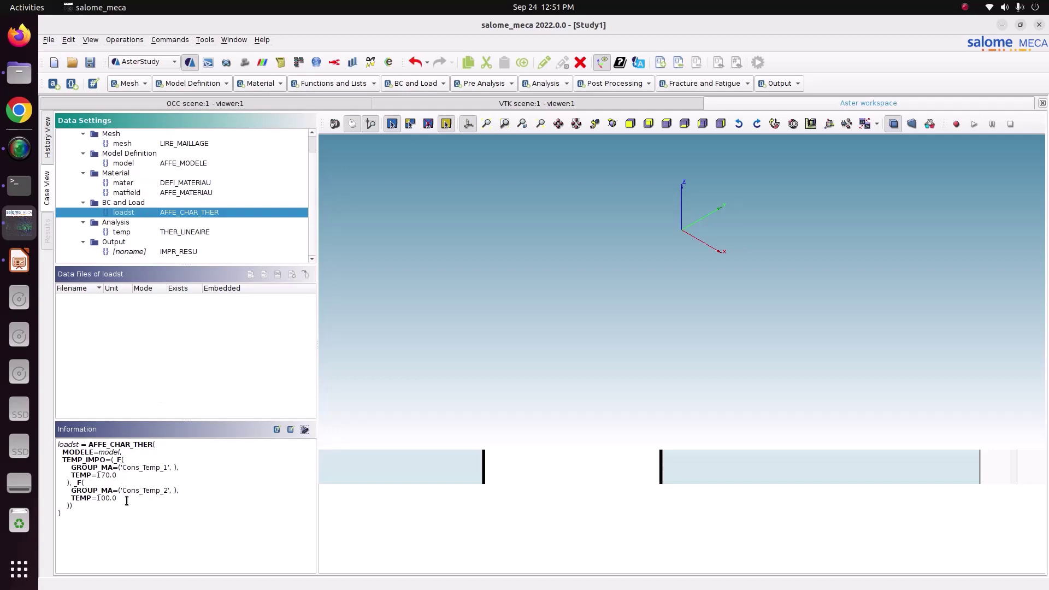
left_click(20, 261)
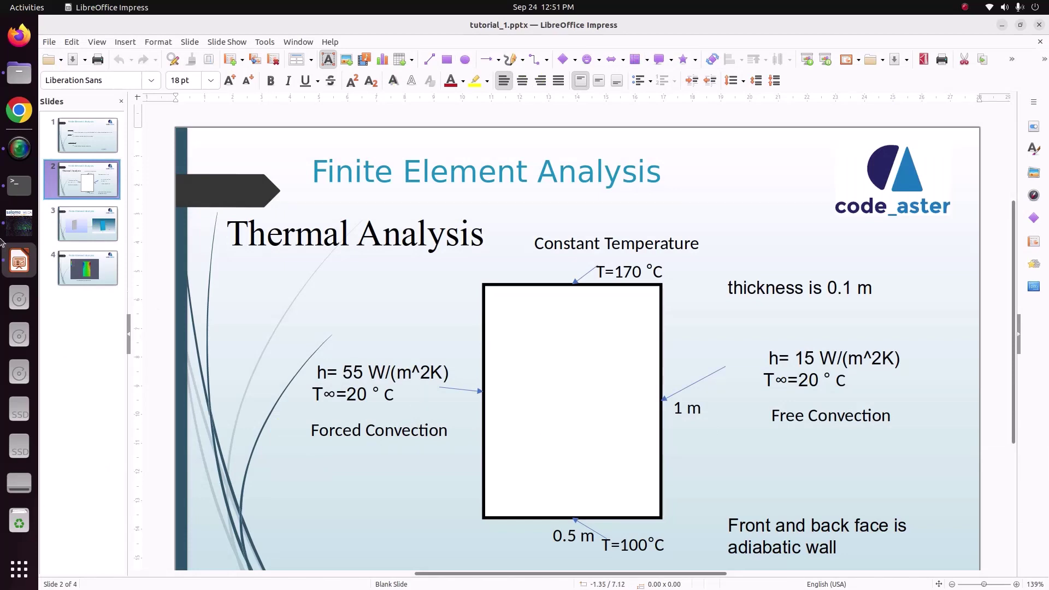
left_click(19, 223)
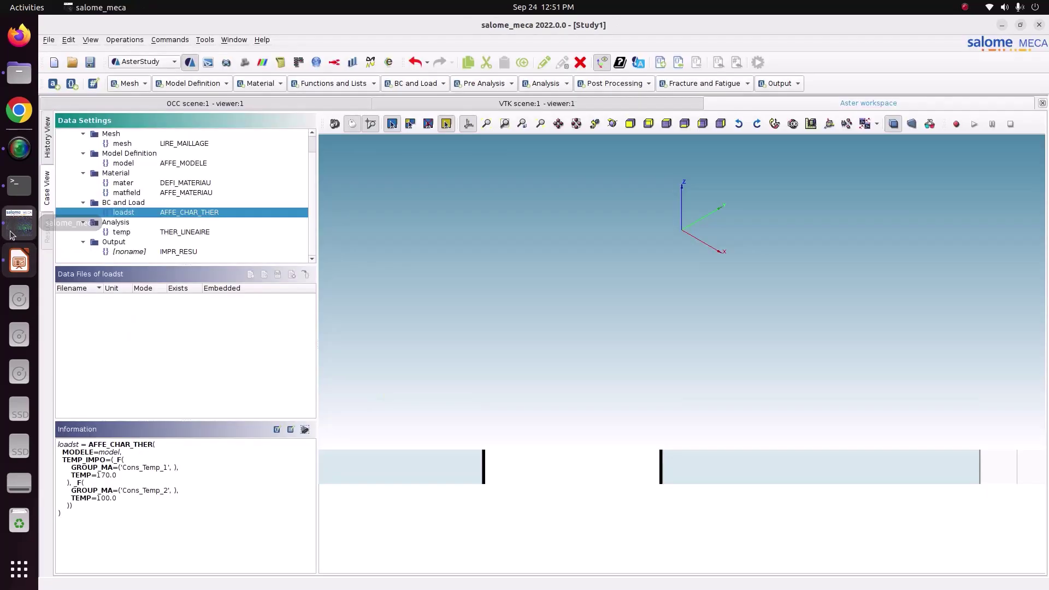
- Edit the loadst thermal load to add an ECHANGE entry assigned to the mesh group Forced_convection
double_click(146, 213)
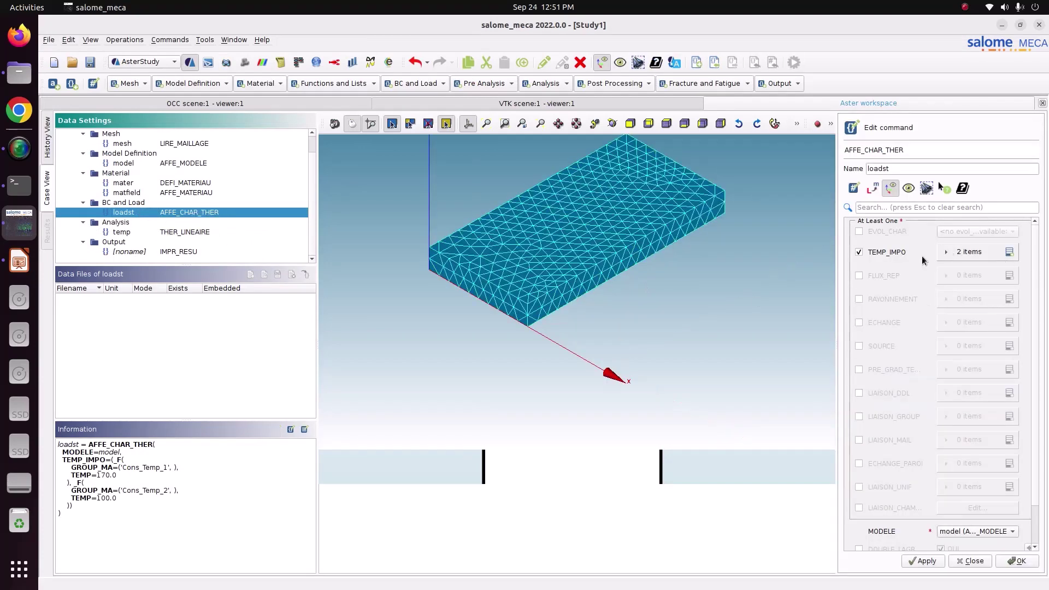
left_click(966, 253)
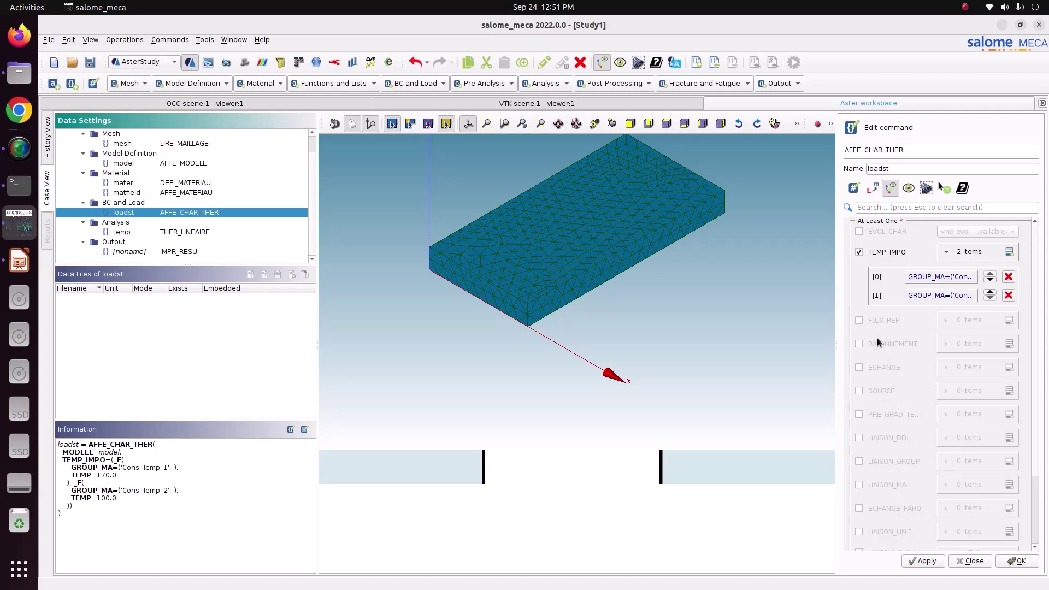
left_click(868, 367)
left_click(1012, 368)
left_click(946, 395)
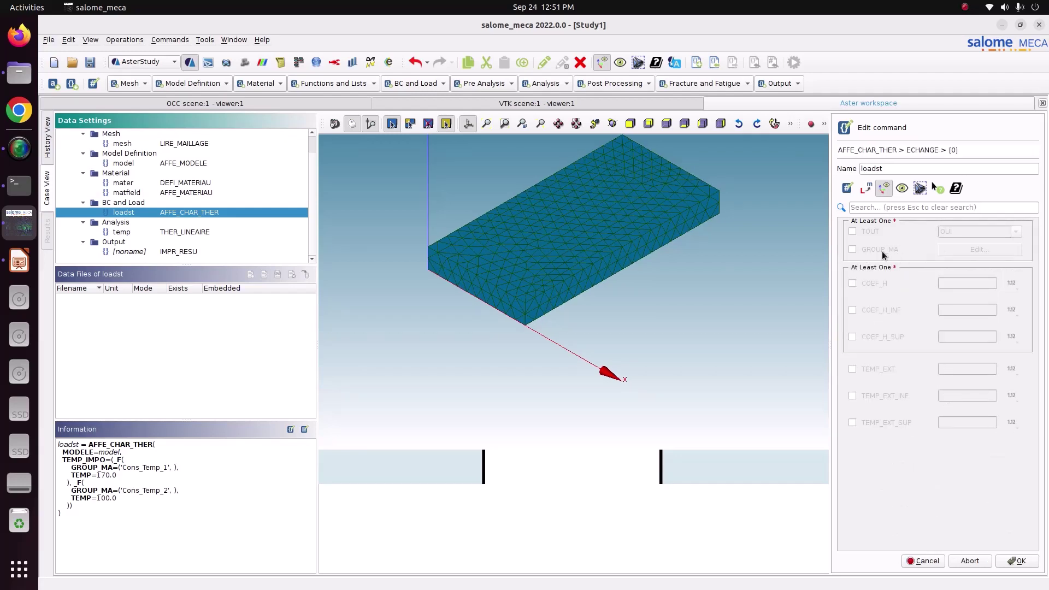
left_click(853, 251)
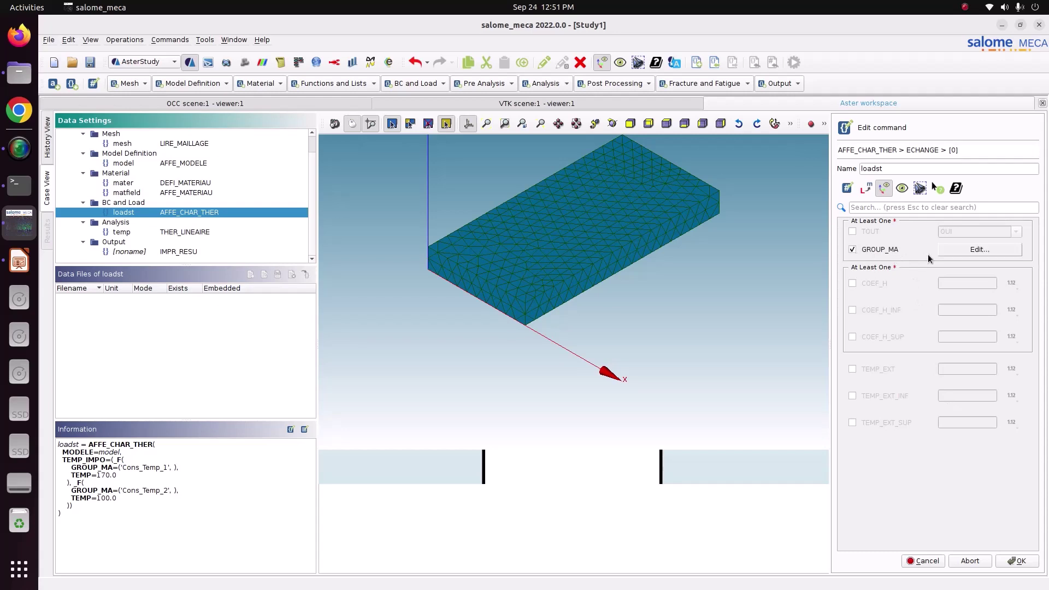
left_click(958, 250)
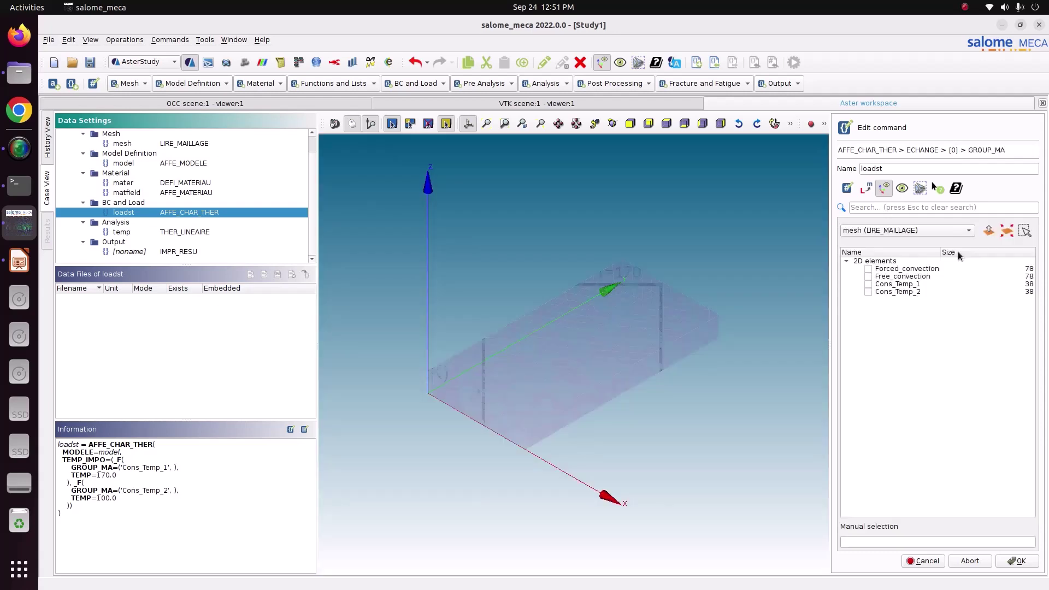
left_click(868, 269)
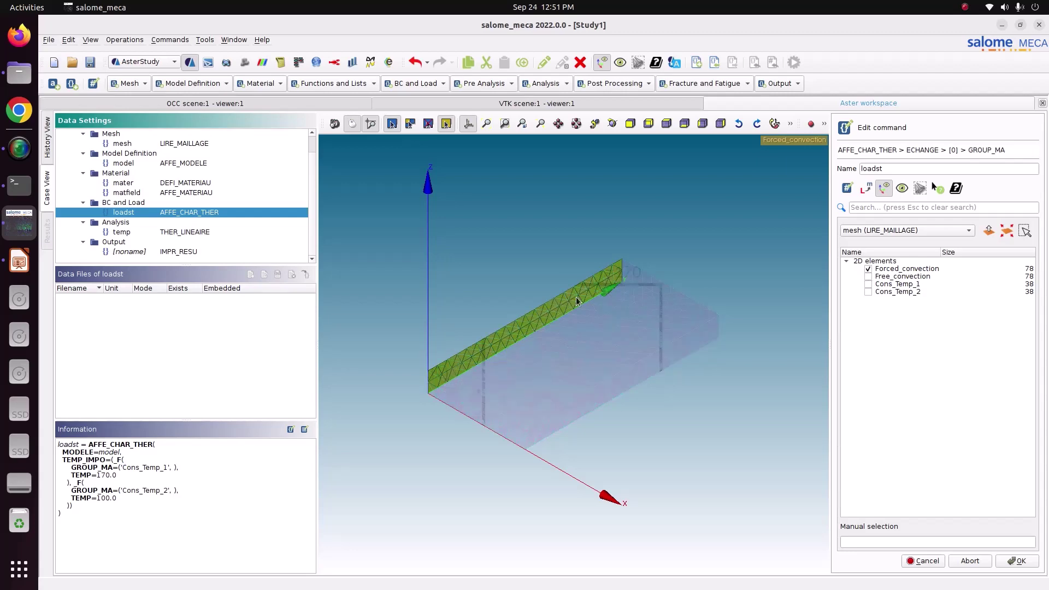
left_click(1030, 561)
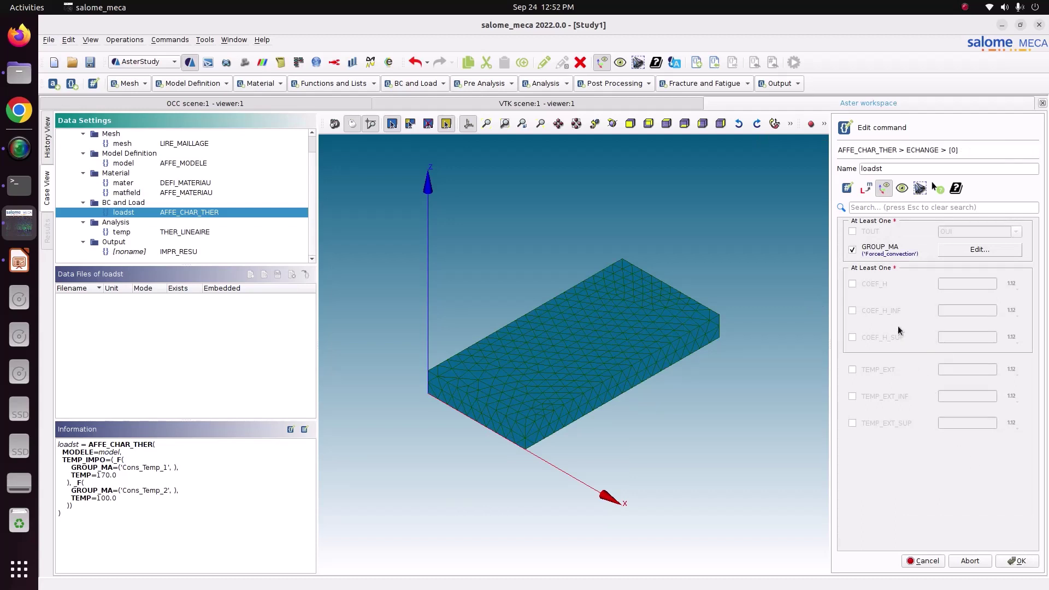
- Set the forced convection entry's COEF_H to 55 and TEMP_EXT to 20, following the Impress slide, and accept the entry
left_click(853, 284)
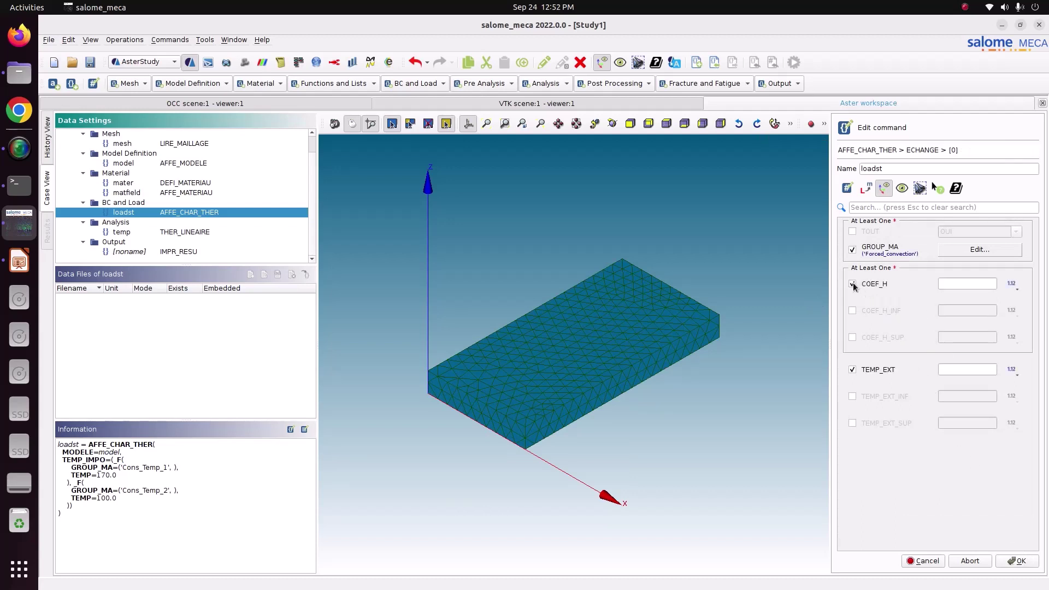
left_click(964, 285)
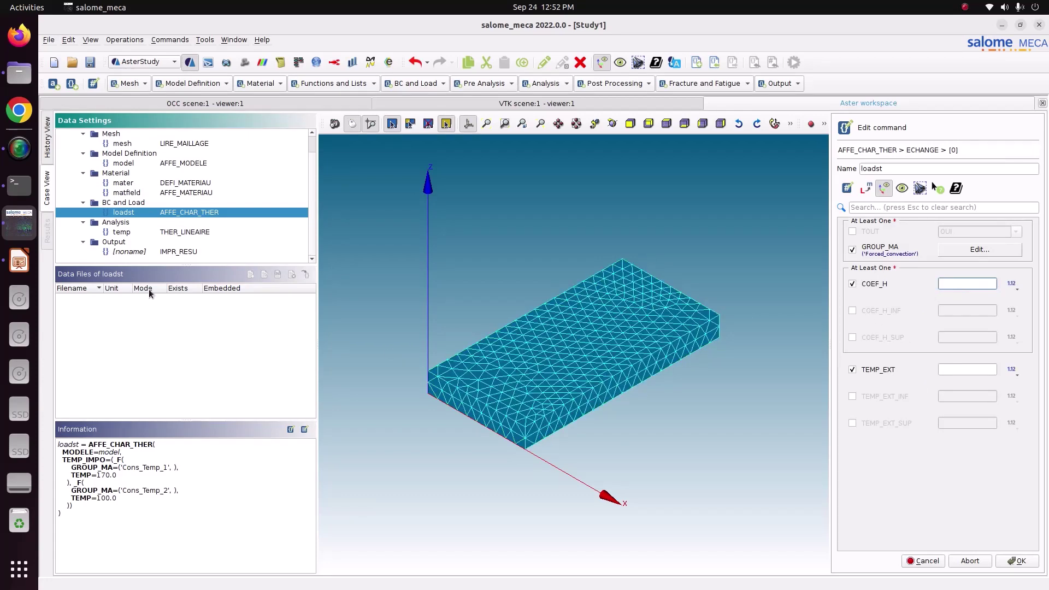
left_click(19, 261)
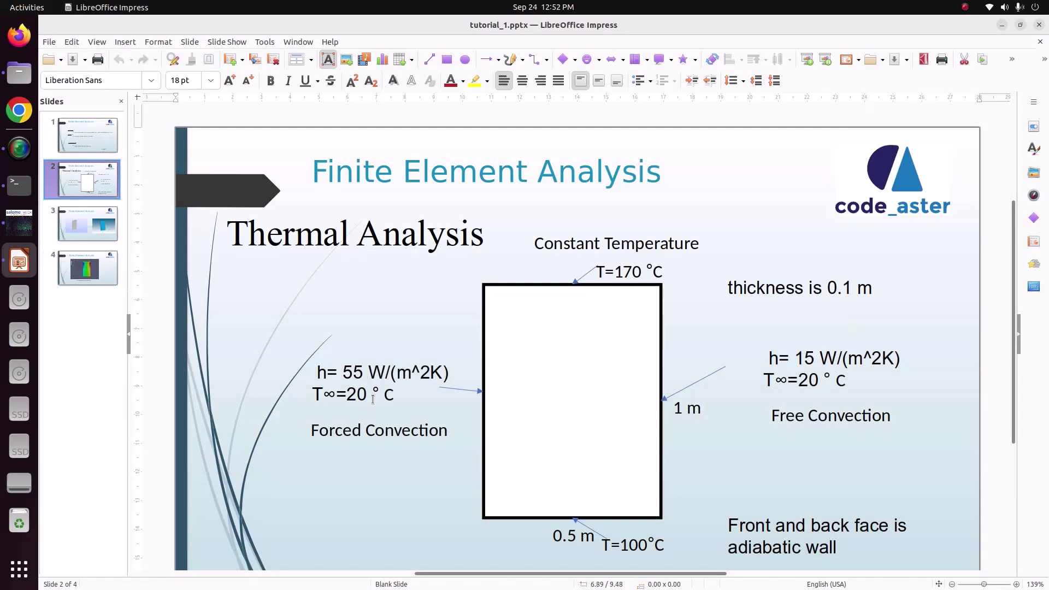
left_click(19, 221)
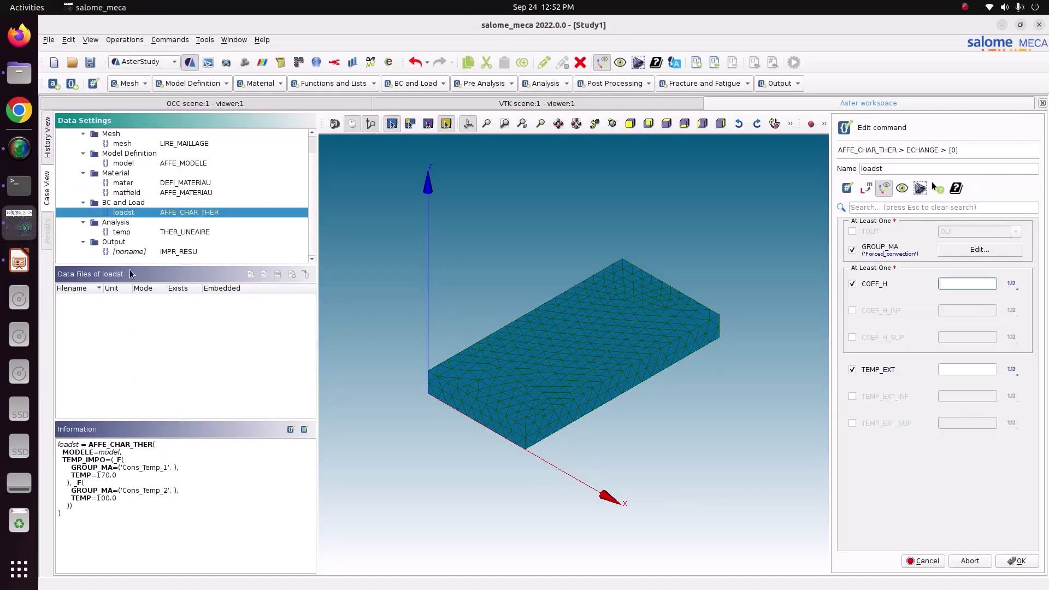
left_click(955, 284)
type("55")
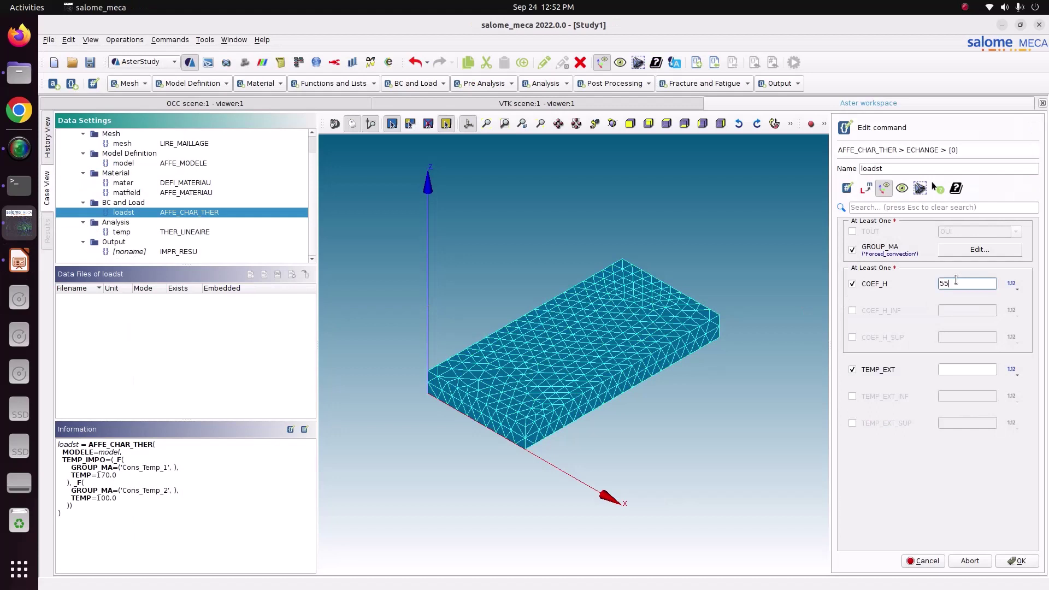
left_click(961, 366)
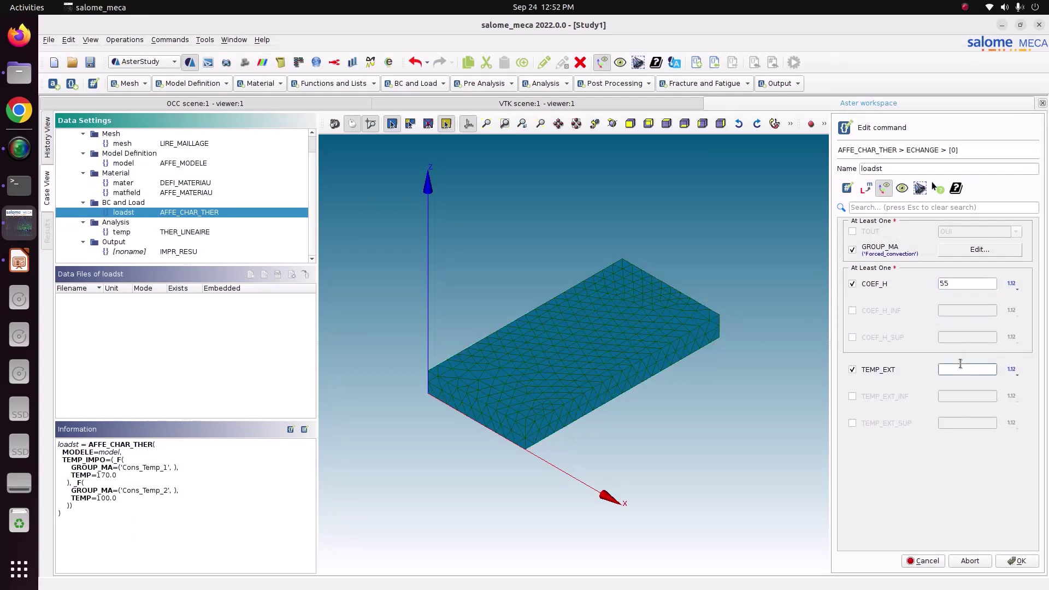
type("20")
left_click(1018, 561)
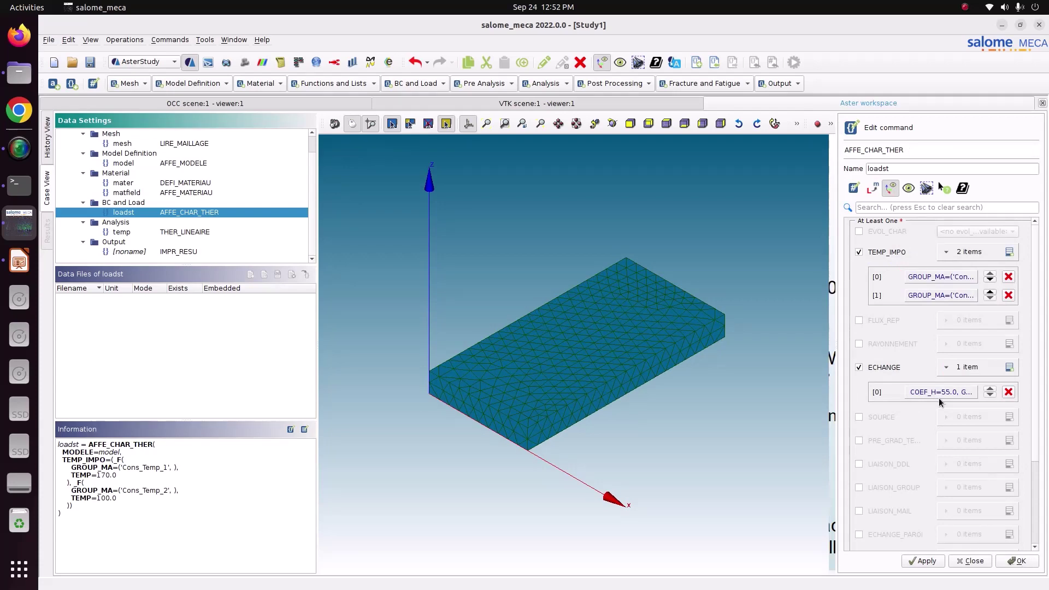
- Add a second ECHANGE entry to loadst and assign it to the mesh group Free_convection
left_click(1009, 367)
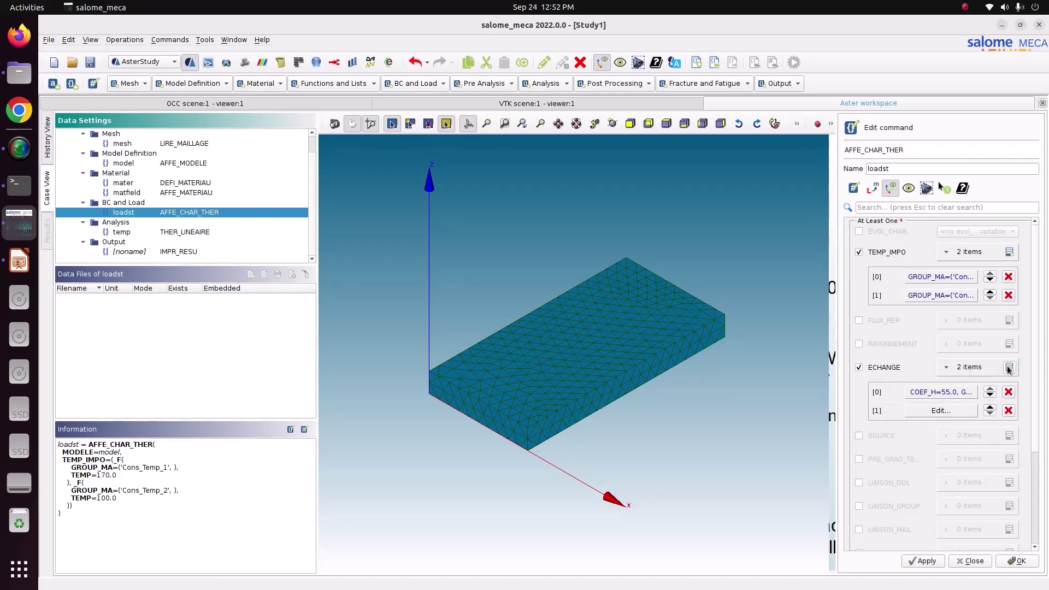
left_click(940, 412)
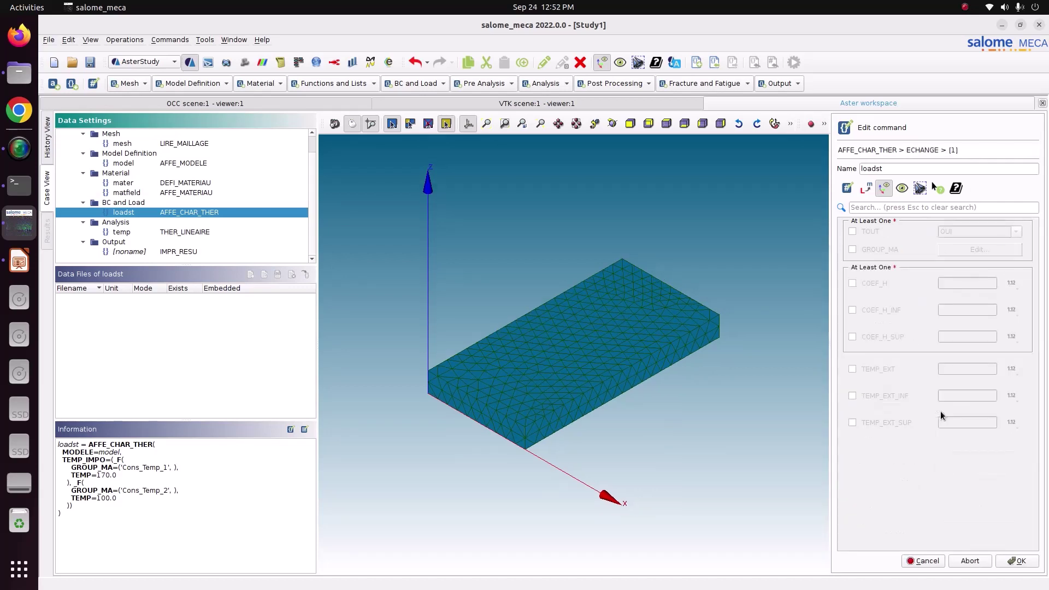
left_click(873, 250)
left_click(1001, 251)
left_click(869, 277)
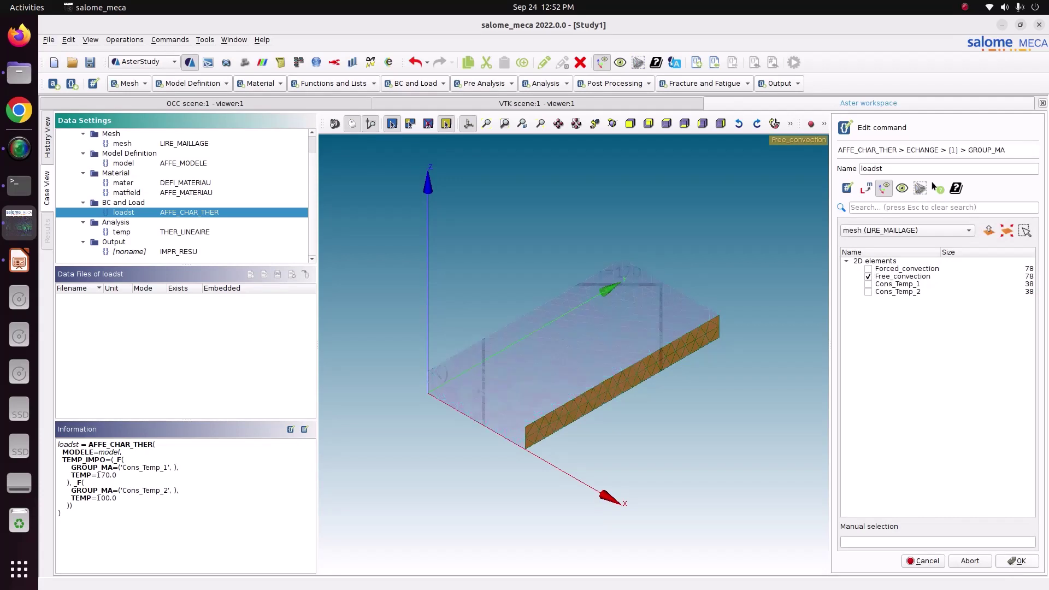
left_click(1014, 562)
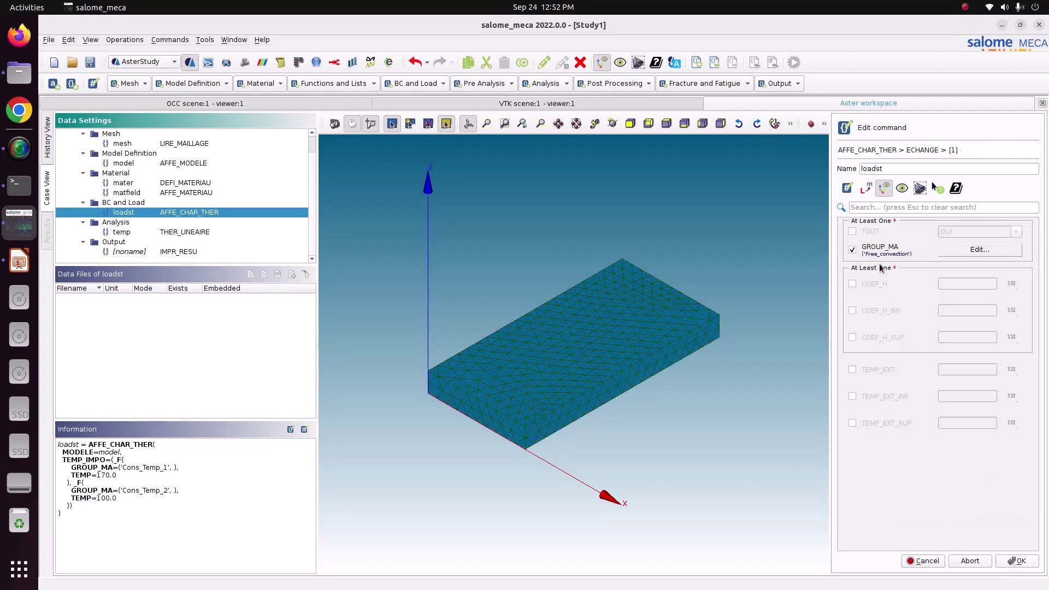
- Set the free convection entry's COEF_H to 15 and TEMP_EXT to 20, following the Impress slide, and accept the entry
left_click(871, 285)
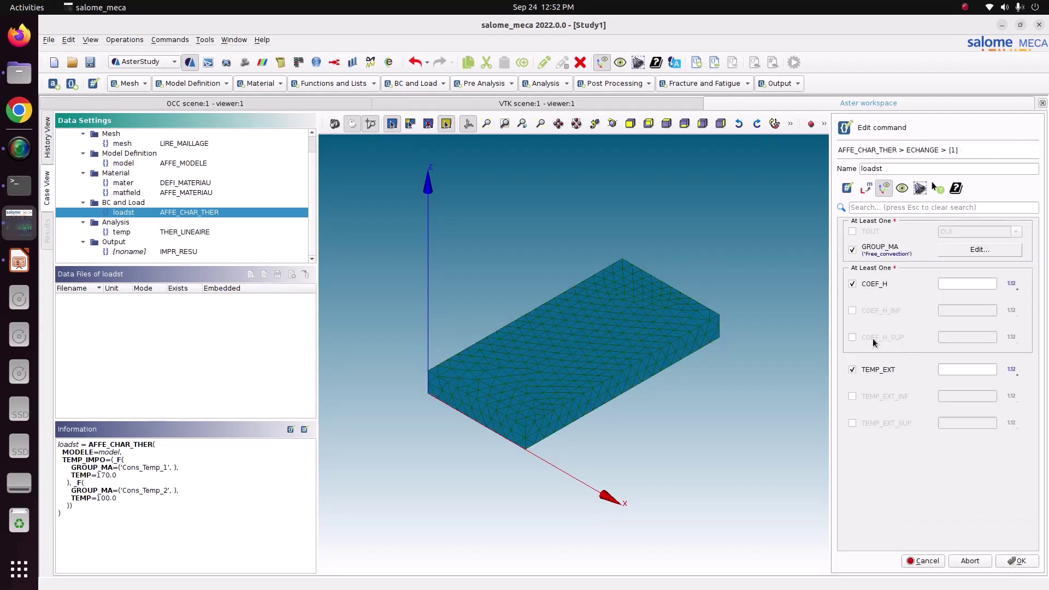
left_click(955, 283)
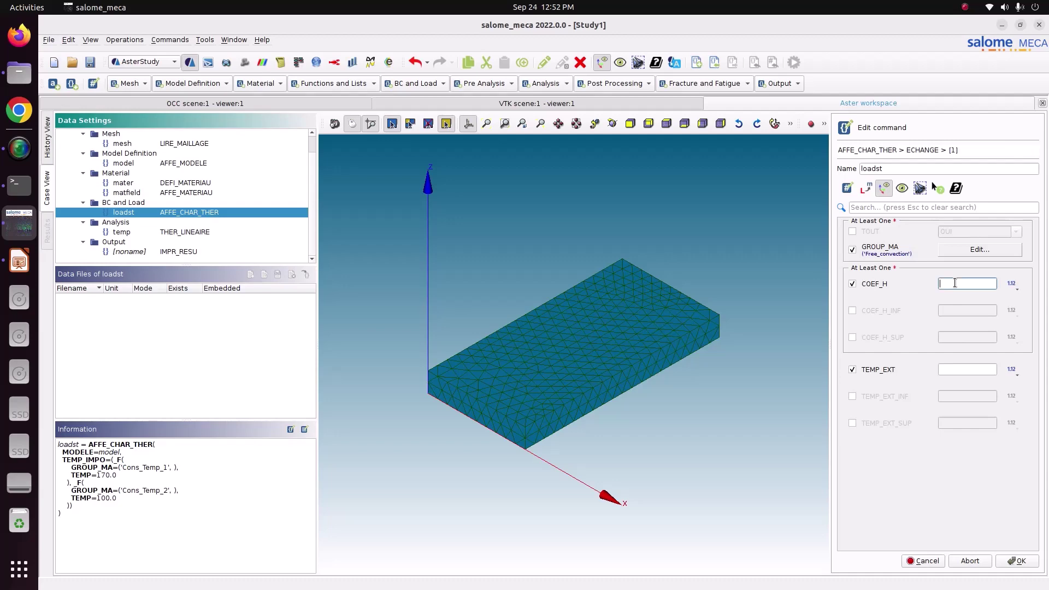
left_click(19, 261)
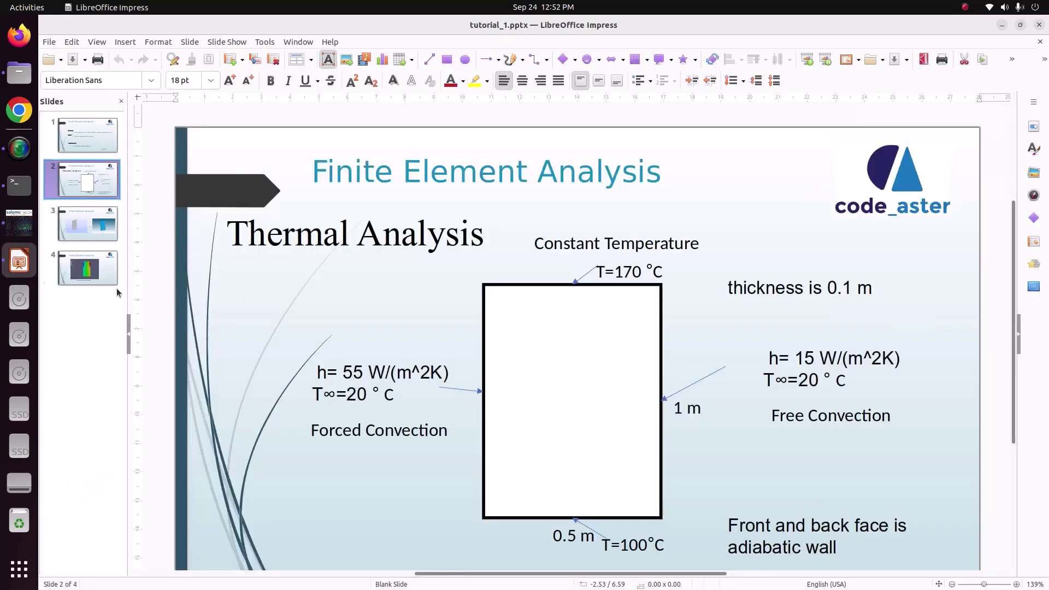
left_click(19, 222)
type("15")
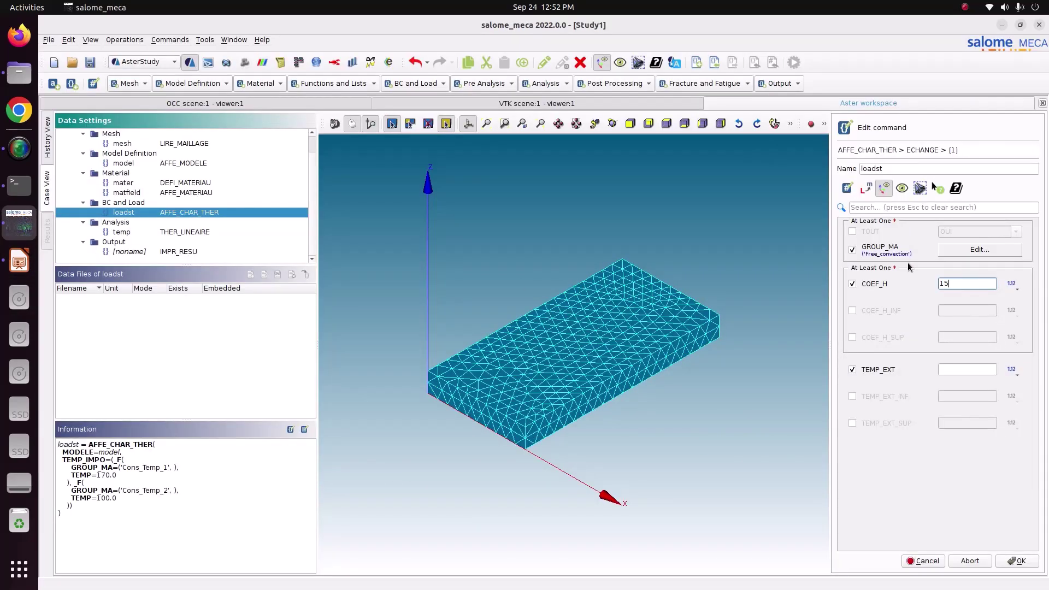
left_click(967, 370)
type("20")
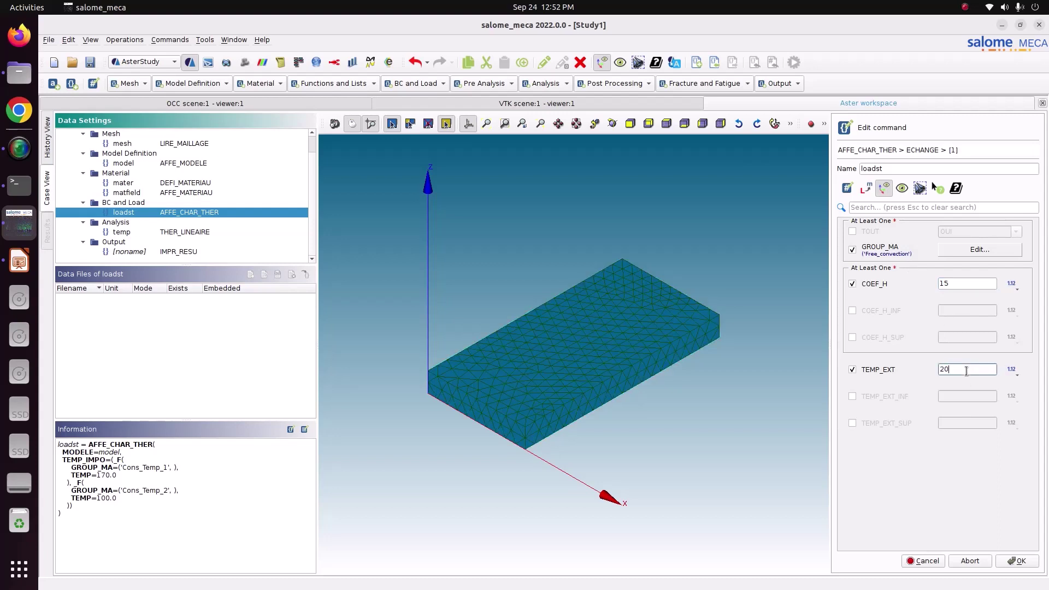
left_click(1019, 562)
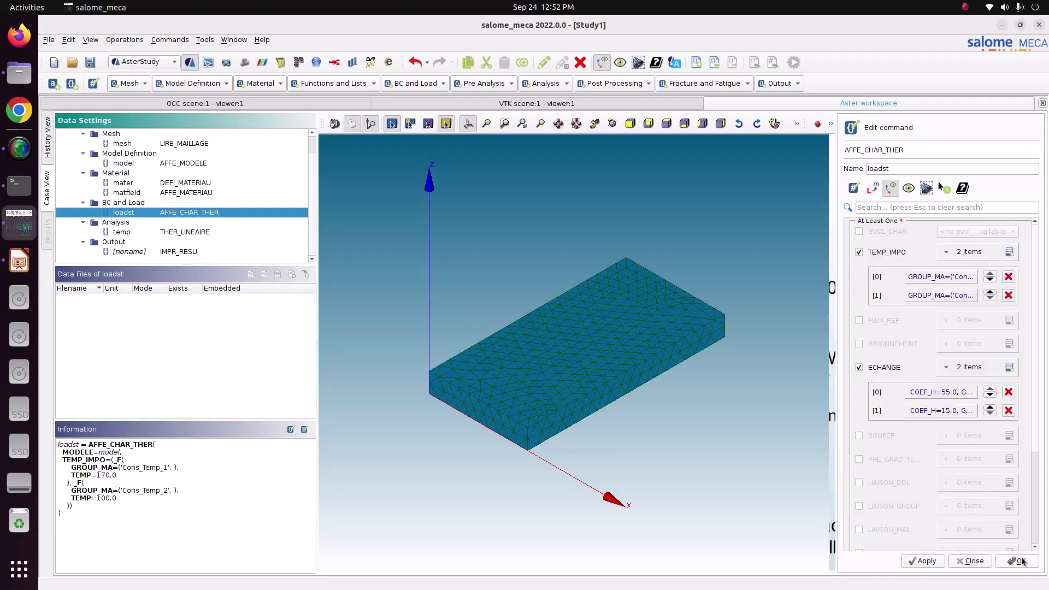
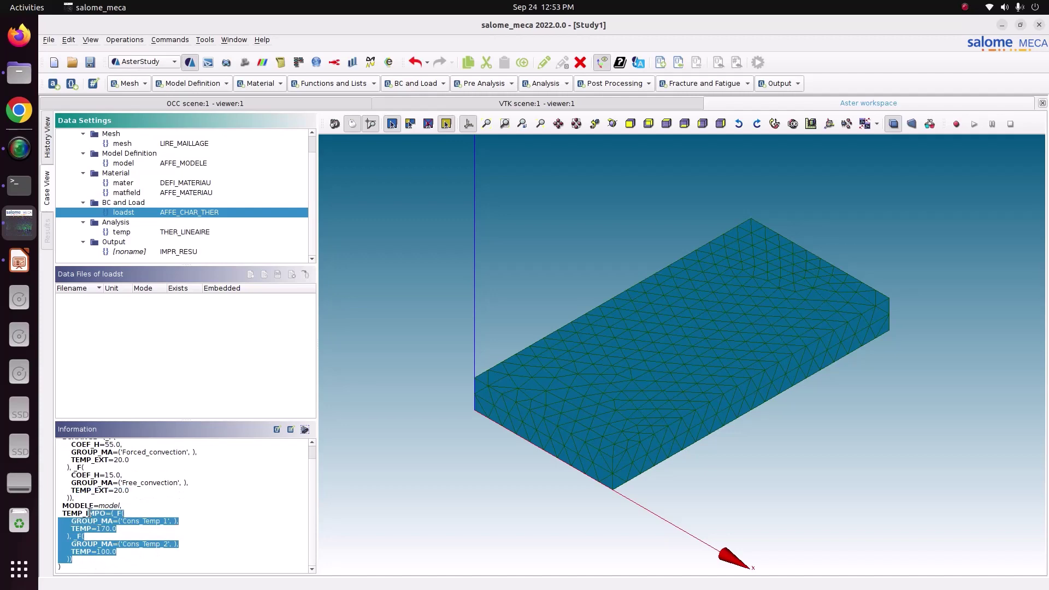
- Check the EXCIT load assigned in the temp THER_LINEAIRE analysis command and close its editor
double_click(159, 231)
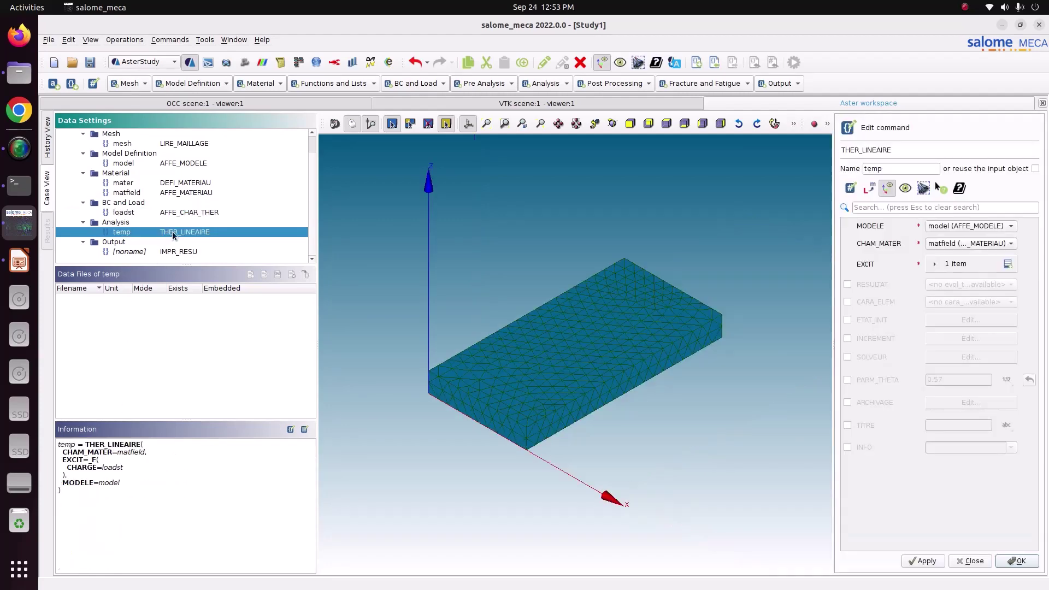
left_click(970, 265)
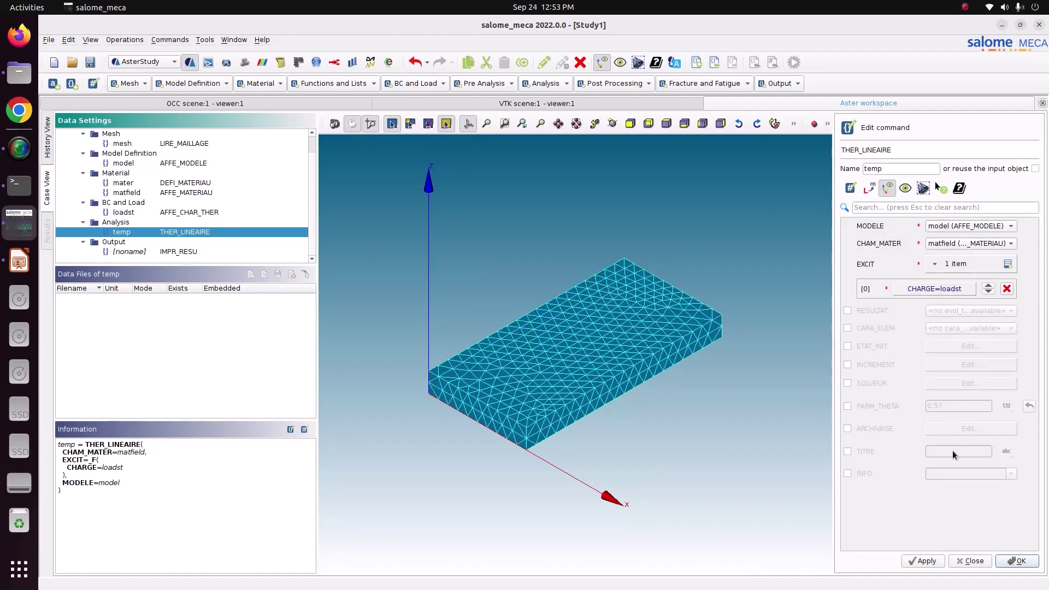
left_click(1015, 563)
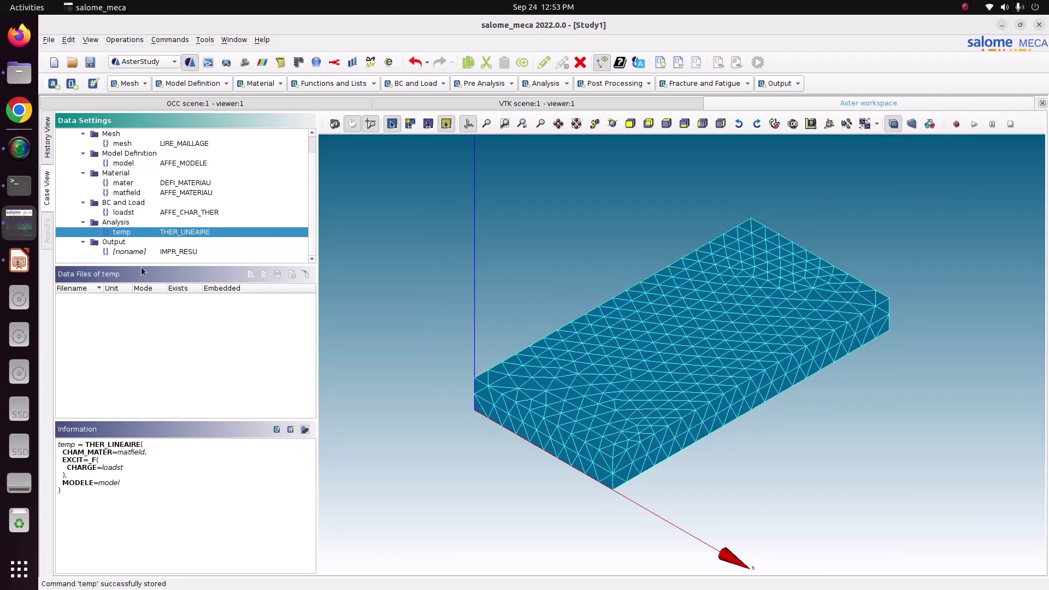
- Add a CALC_CHAMP post-processing command and name its result temp
left_click(635, 84)
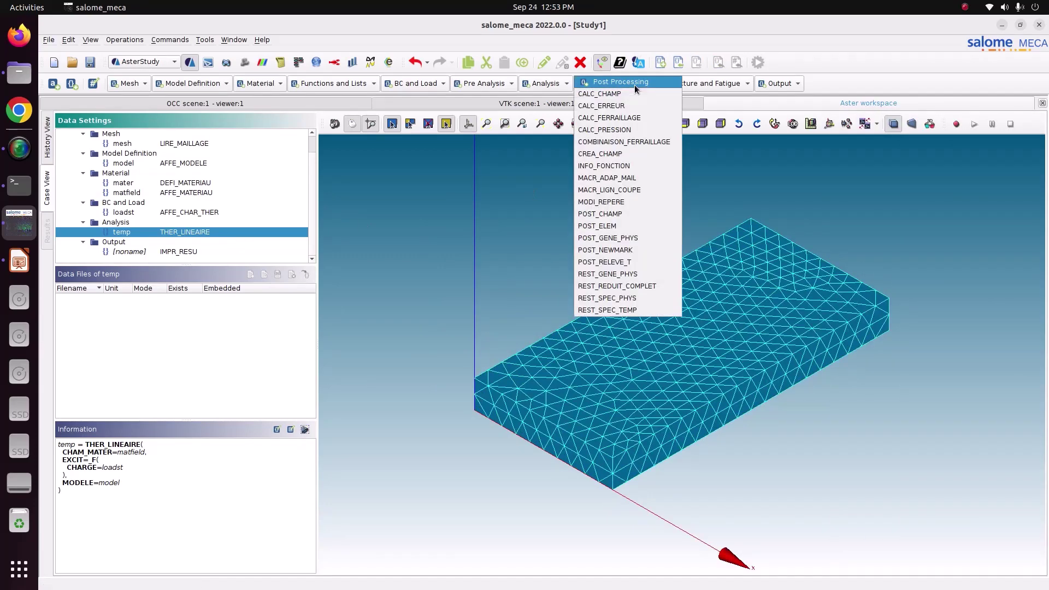
left_click(634, 93)
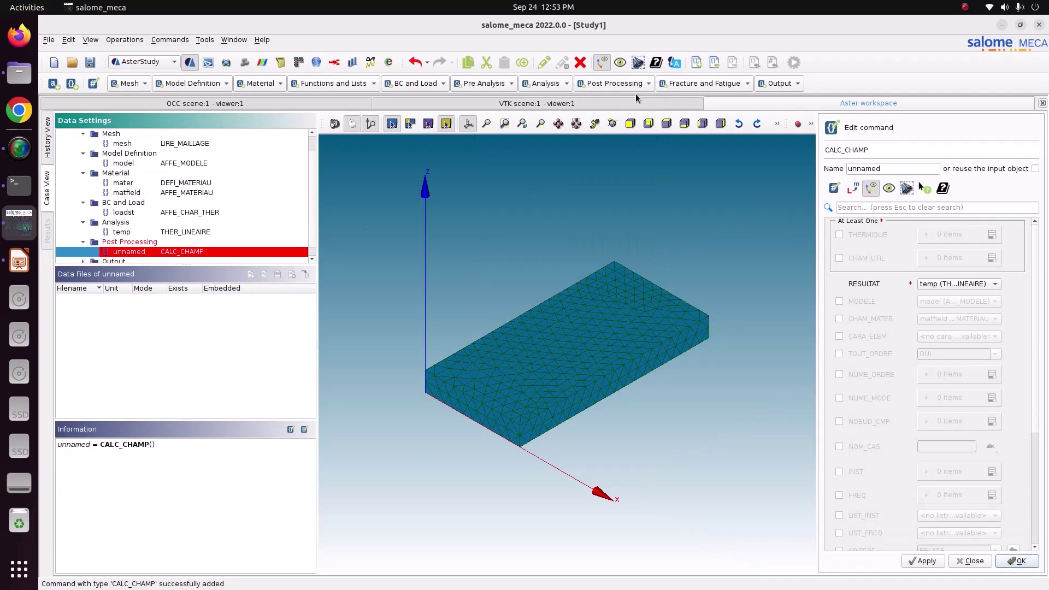
left_click_drag(885, 168, 822, 165)
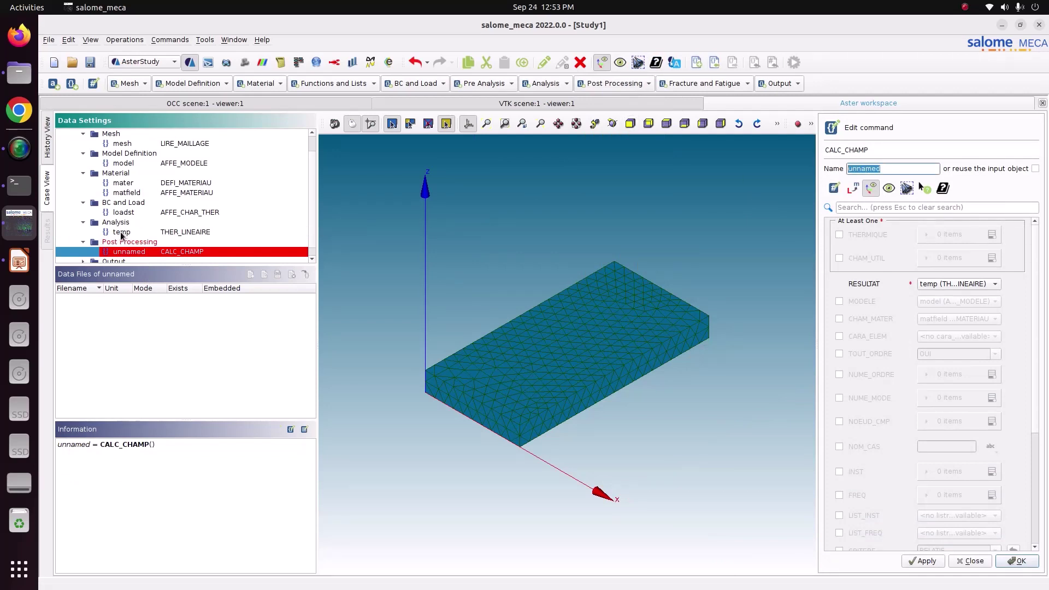
type("temp")
- Enable THERMIQUE in the CALC_CHAMP command and add the FLUX_ELNO and FLUX_NOEU fields
left_click(839, 234)
left_click(992, 235)
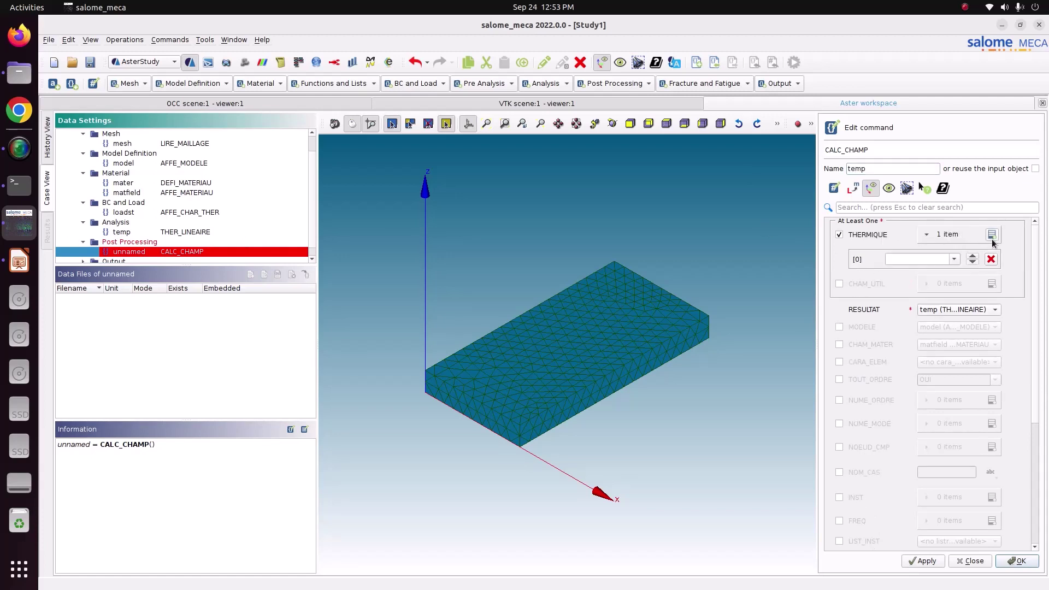
left_click(954, 259)
left_click(944, 281)
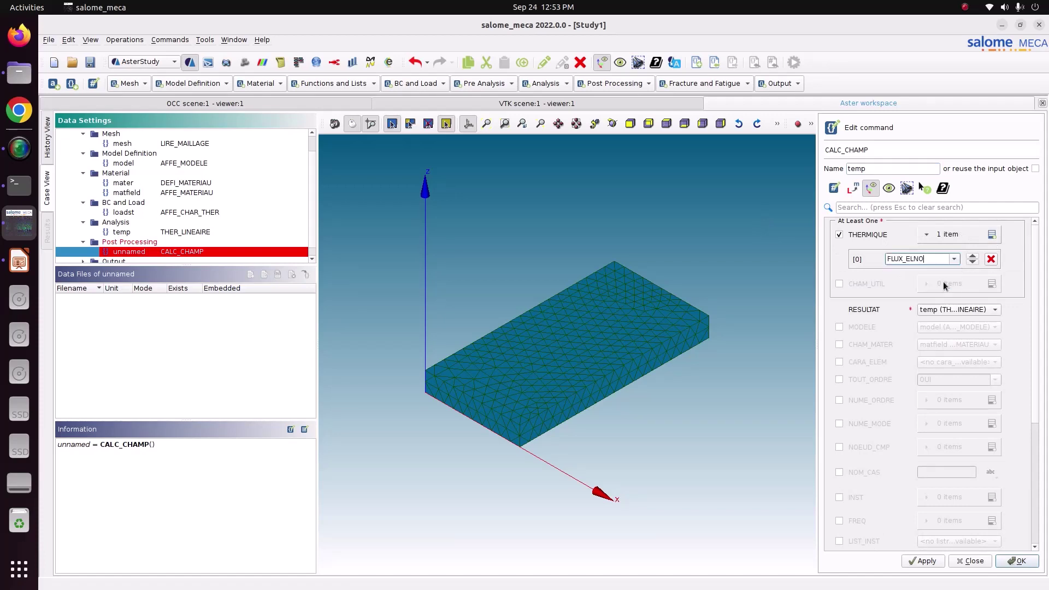
left_click(992, 235)
left_click(954, 277)
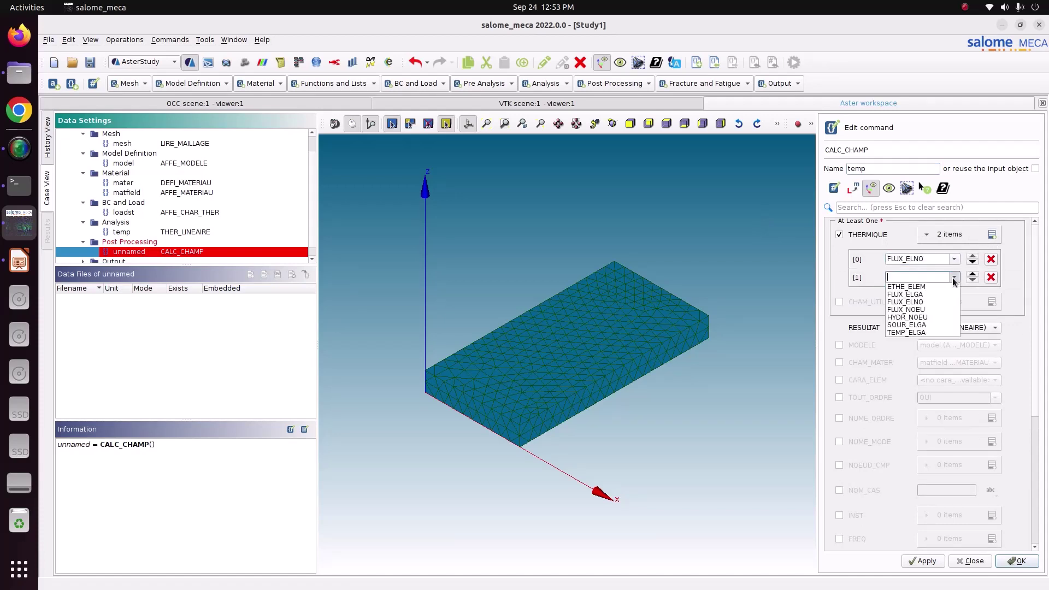
left_click(936, 309)
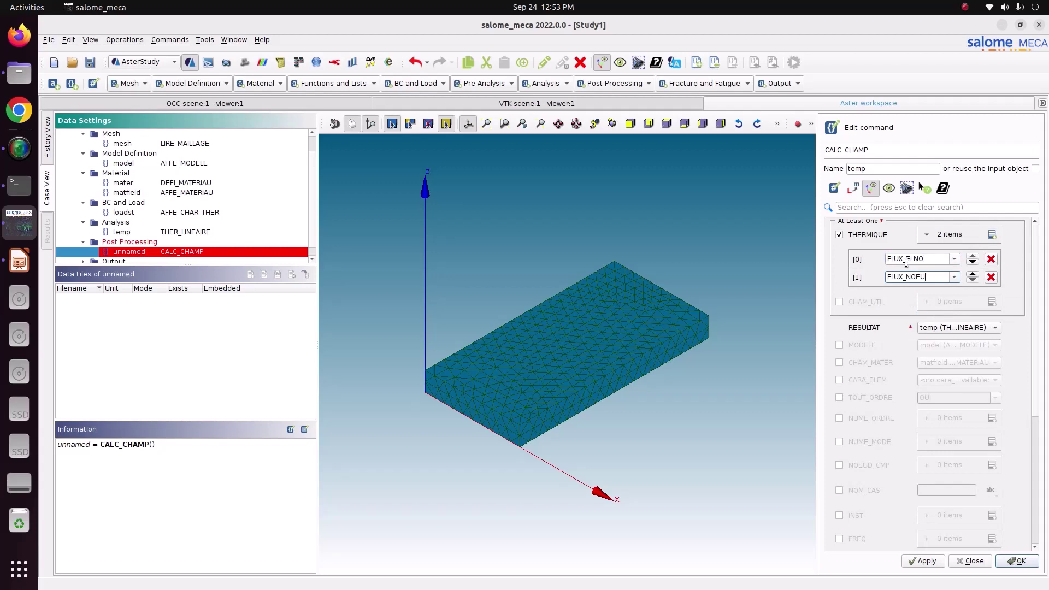
- Enable TOUT with the value OUI in the CALC_CHAMP command and accept the command
left_click_drag(906, 260, 925, 277)
scroll(906, 434, "down", 3)
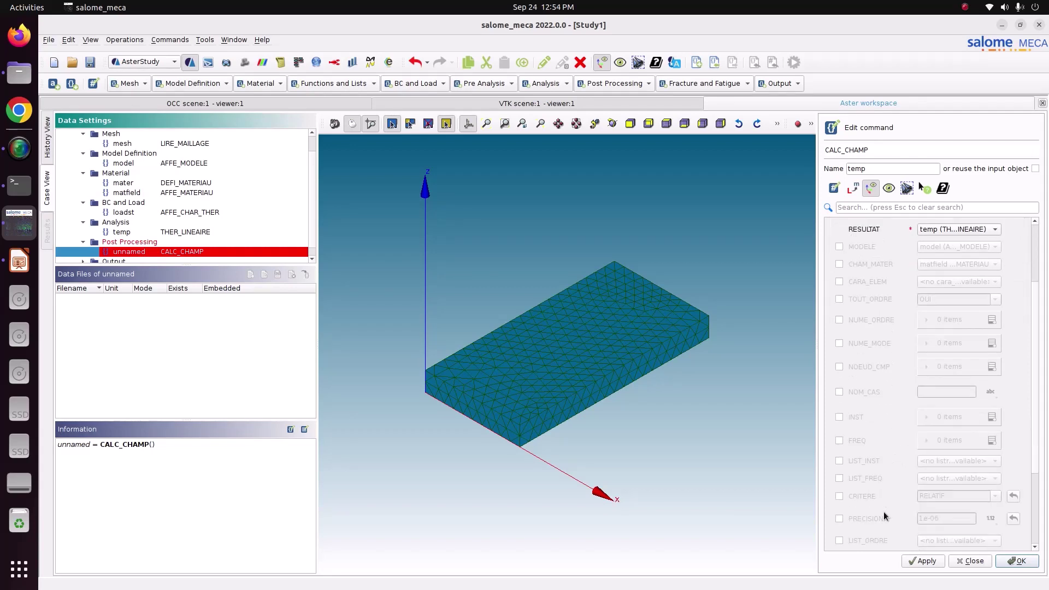
scroll(863, 508, "down", 2)
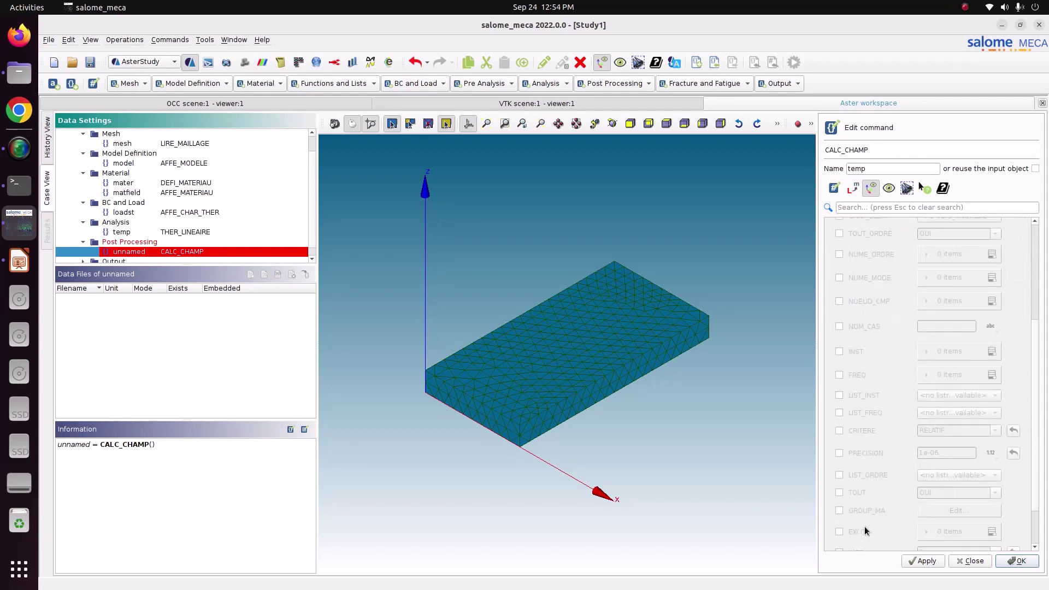
left_click(858, 492)
left_click(1020, 561)
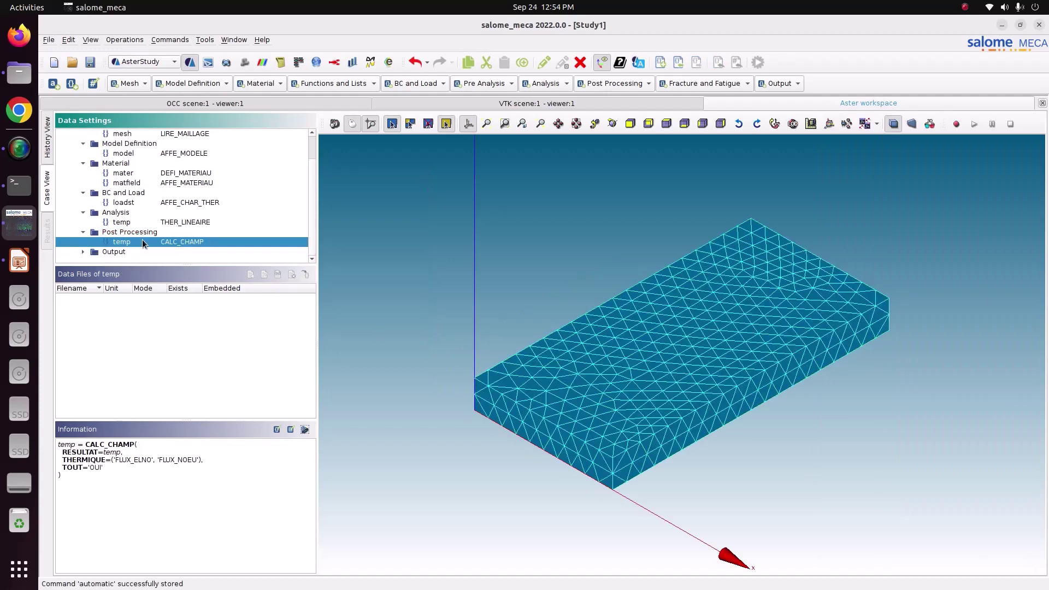
- Check the RESULTAT assigned in the first RESU entry of the IMPR_RESU output command, keeping temp (THER_LINEAIRE)
left_click(83, 252)
scroll(120, 261, "down", 1)
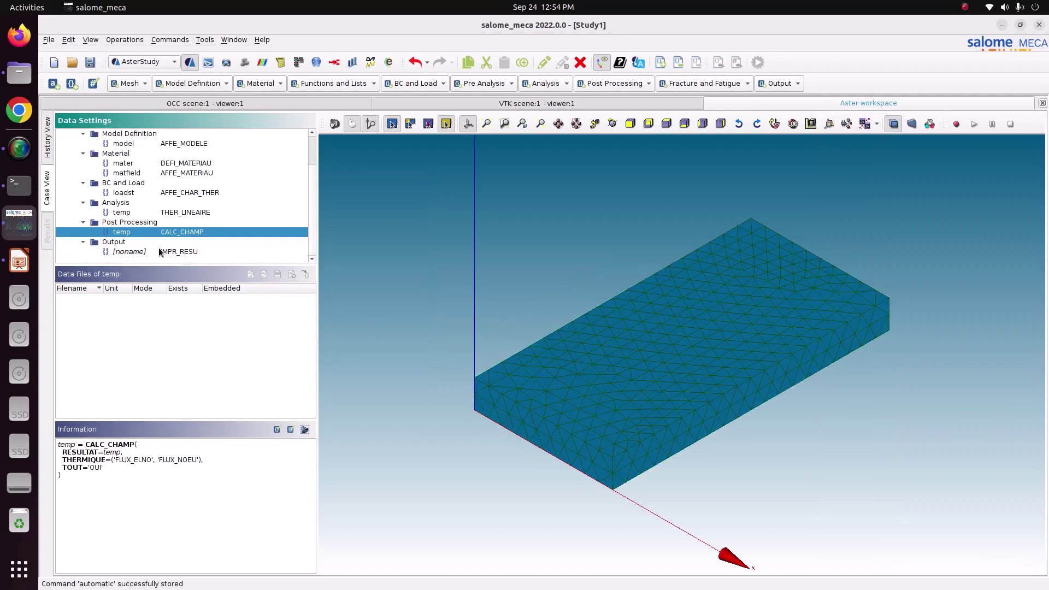
double_click(168, 252)
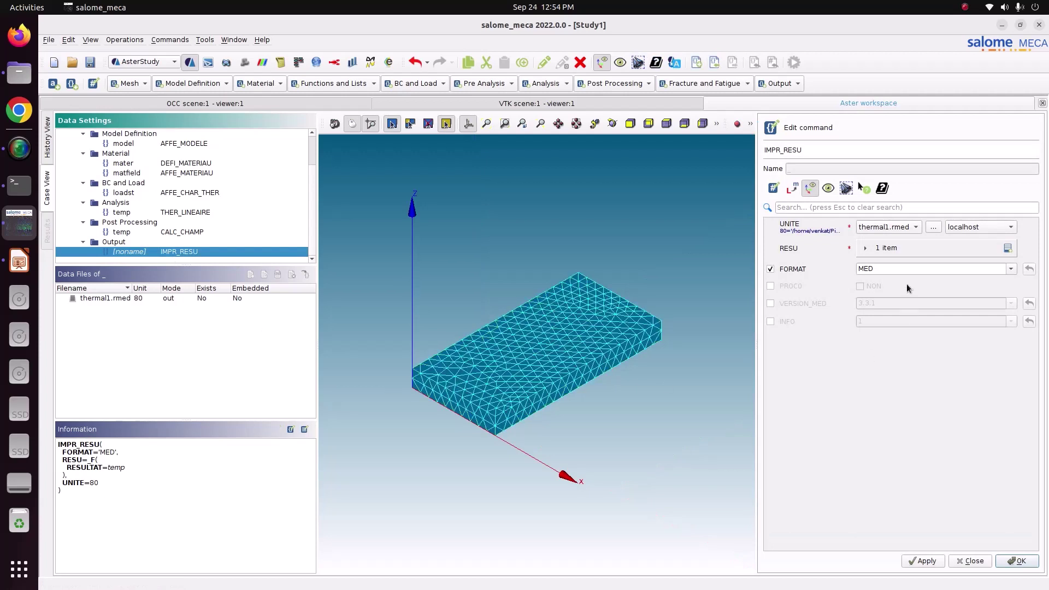
left_click(900, 248)
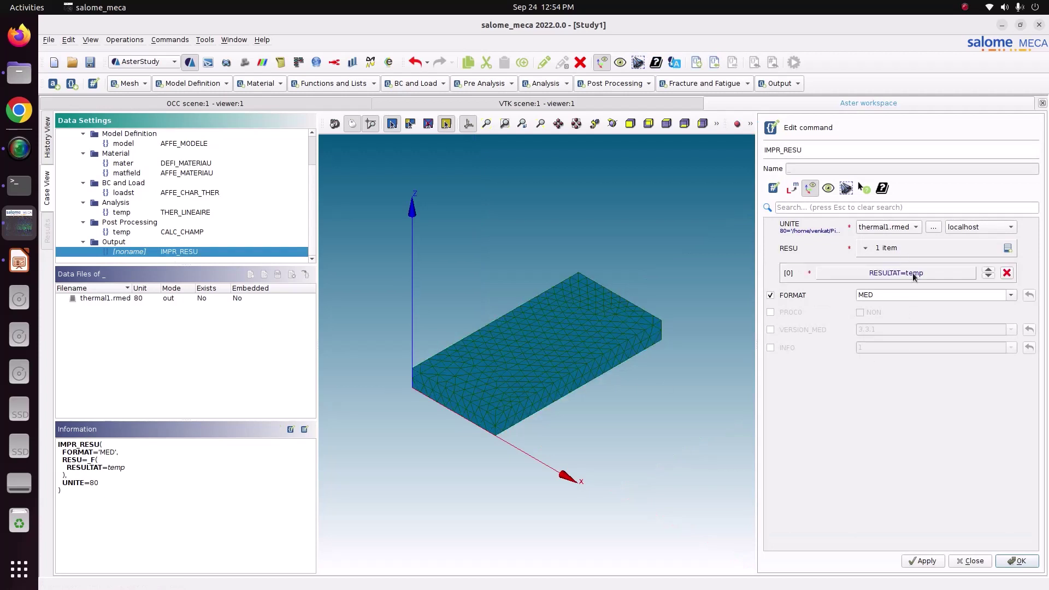
left_click(913, 273)
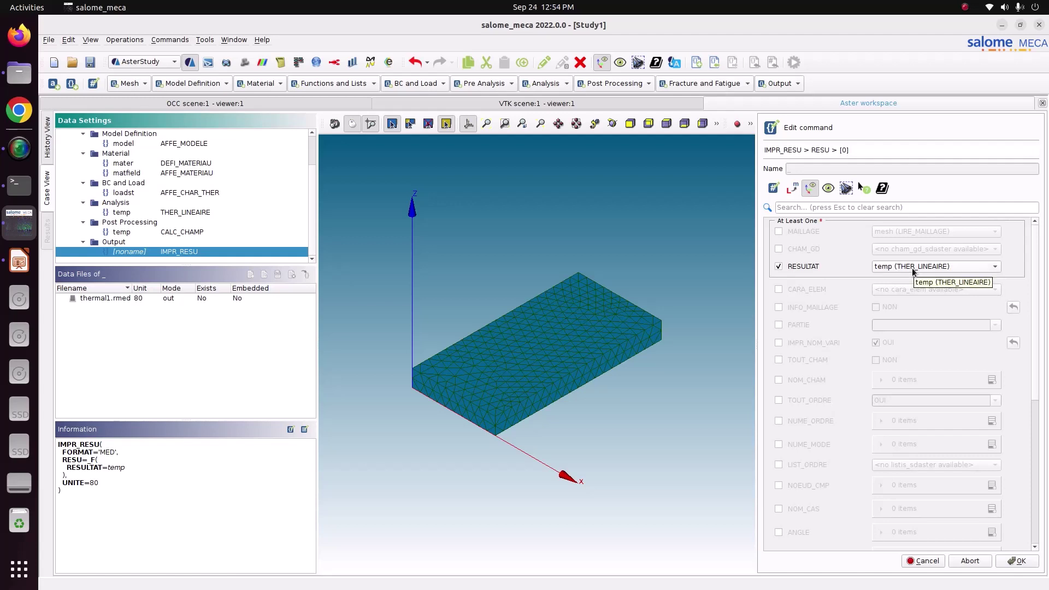
left_click(913, 269)
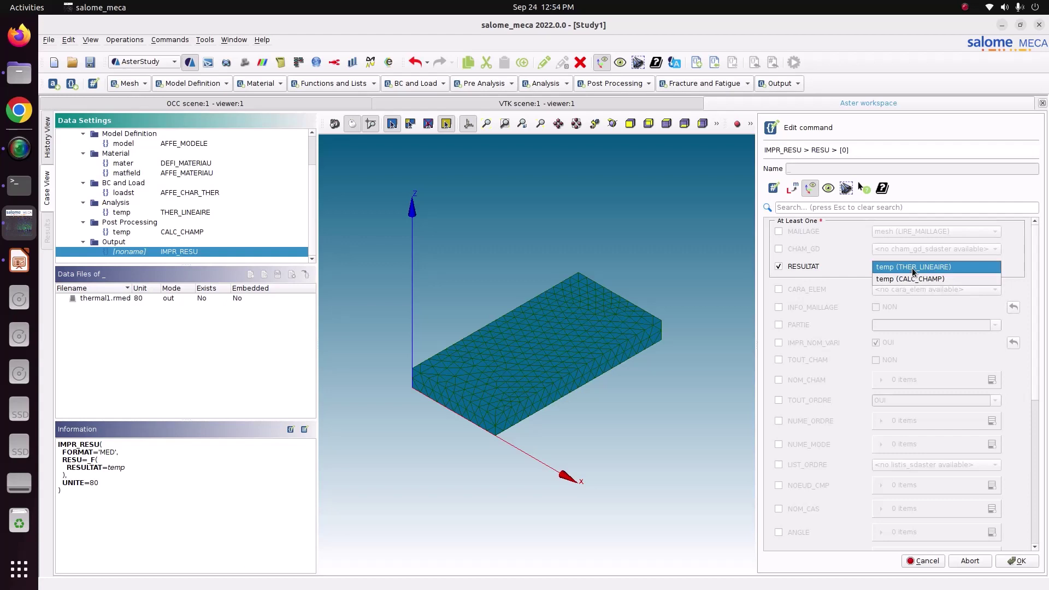
left_click(913, 268)
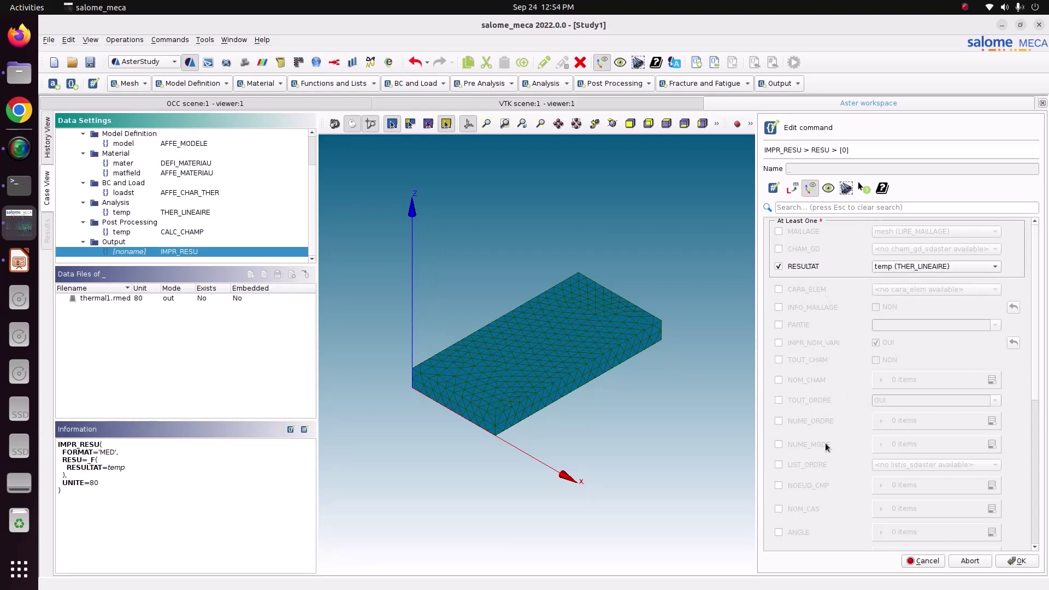
scroll(837, 442, "down", 1)
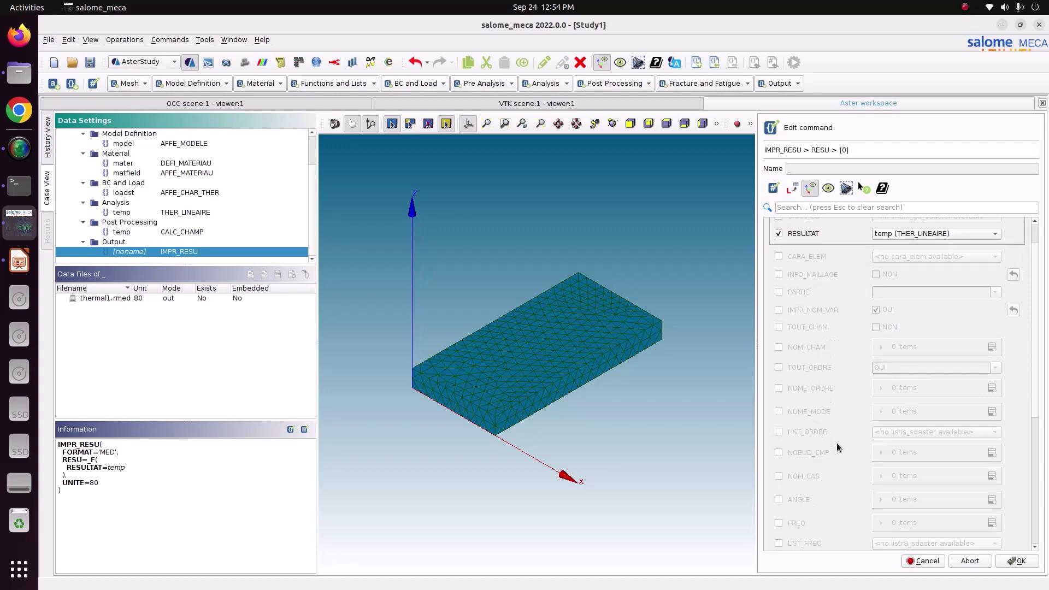
left_click(1030, 563)
- Add a second RESU entry to IMPR_RESU and enable its RESULTAT with temp (THER_LINEAIRE)
left_click(1008, 248)
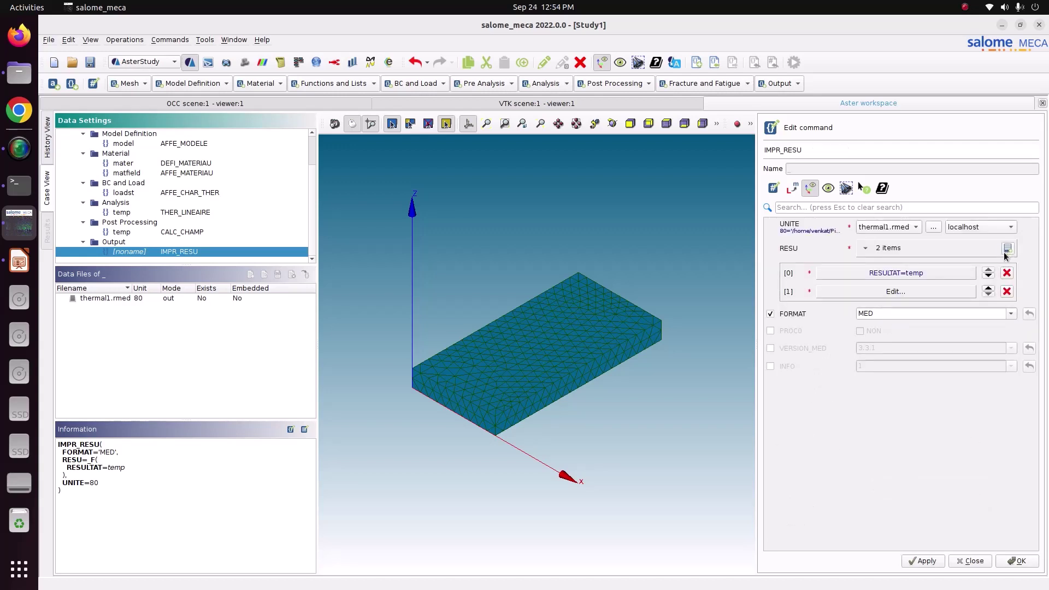
left_click(896, 292)
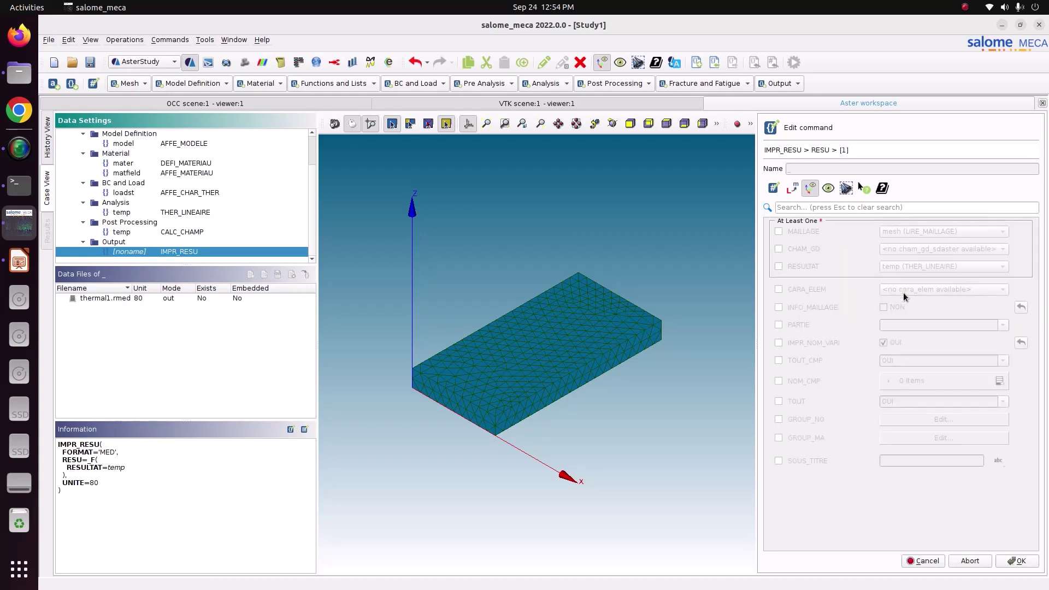
left_click(790, 266)
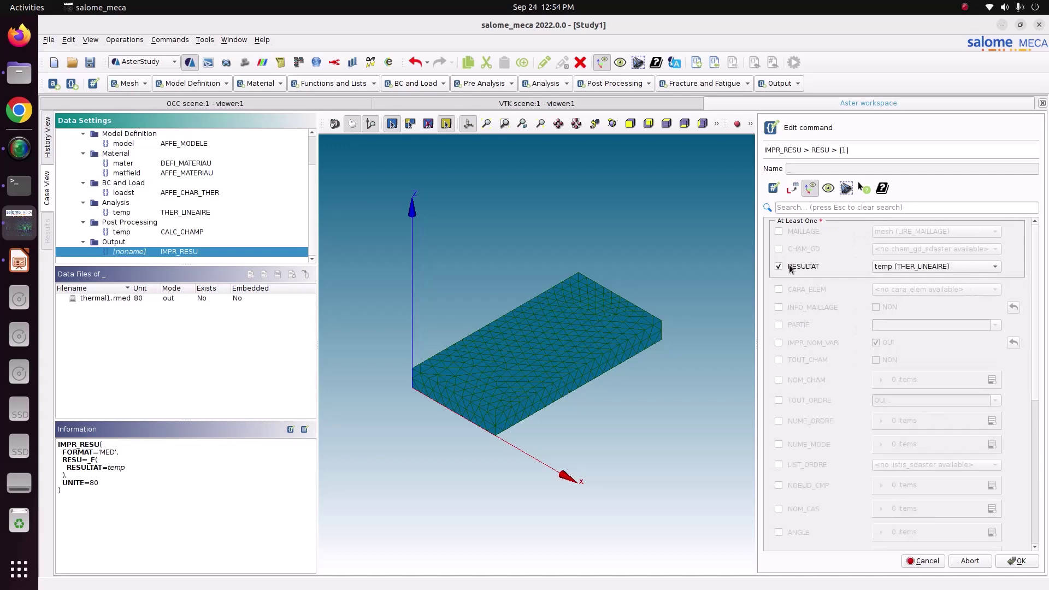
- Enable NOM_CHAM in the second RESU entry and add STRX_ELGA as its first field
left_click(815, 380)
left_click(992, 380)
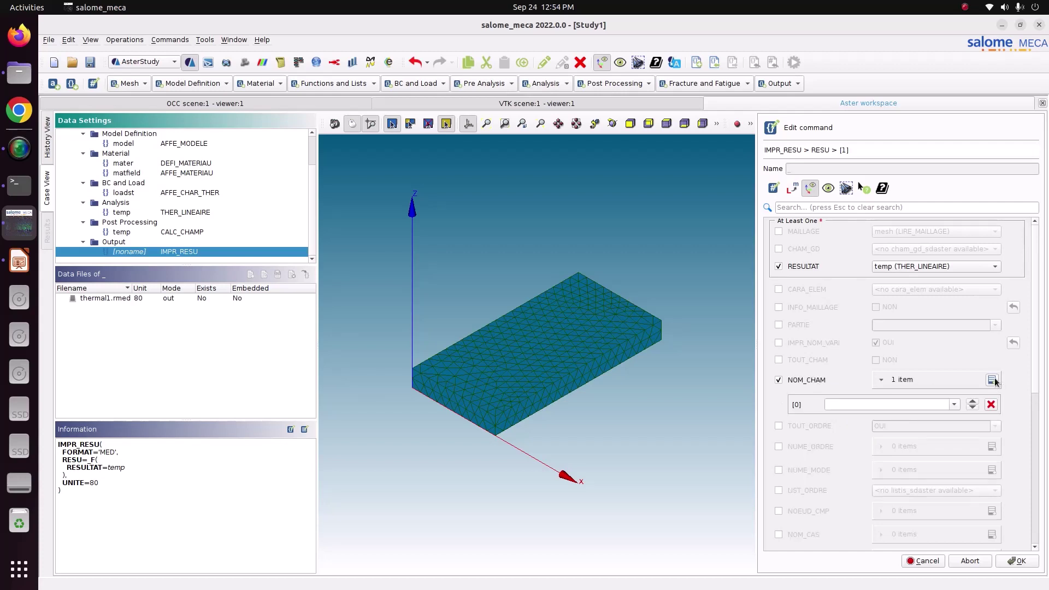
left_click(954, 404)
scroll(907, 467, "down", 3)
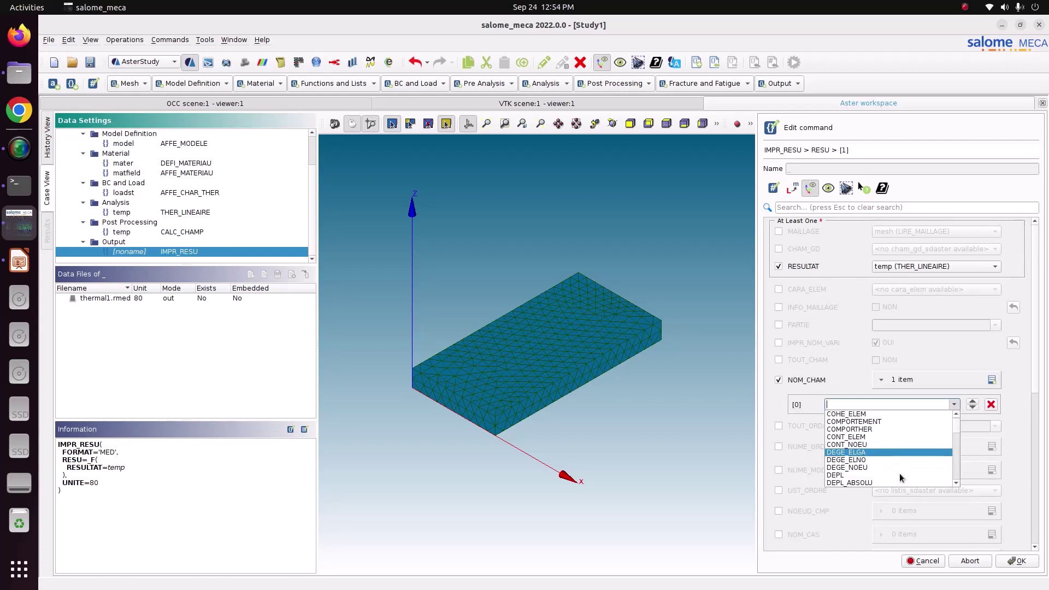
scroll(896, 475, "down", 2)
scroll(894, 476, "down", 15)
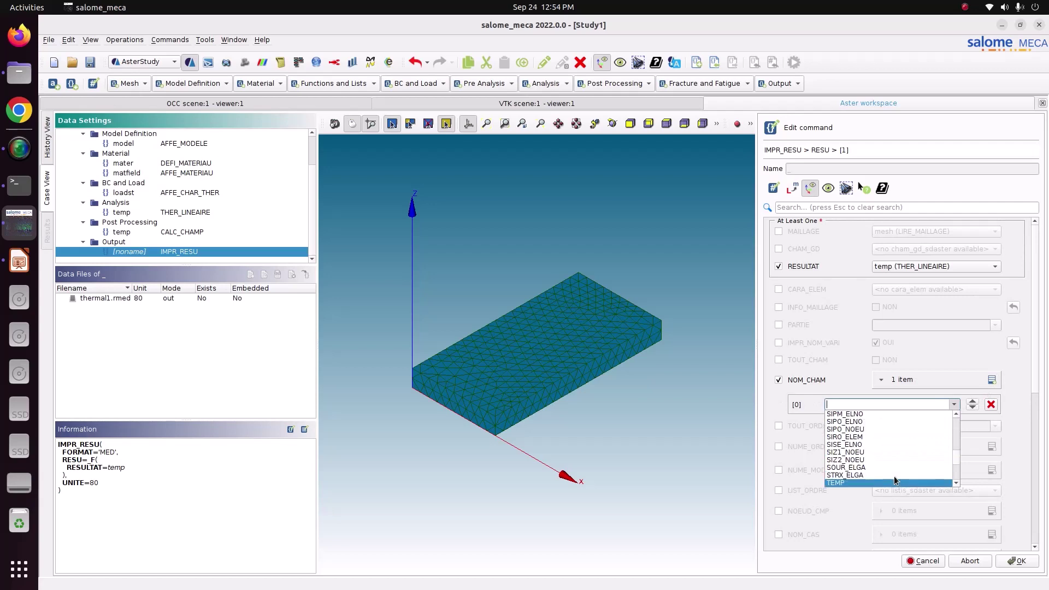
left_click(894, 476)
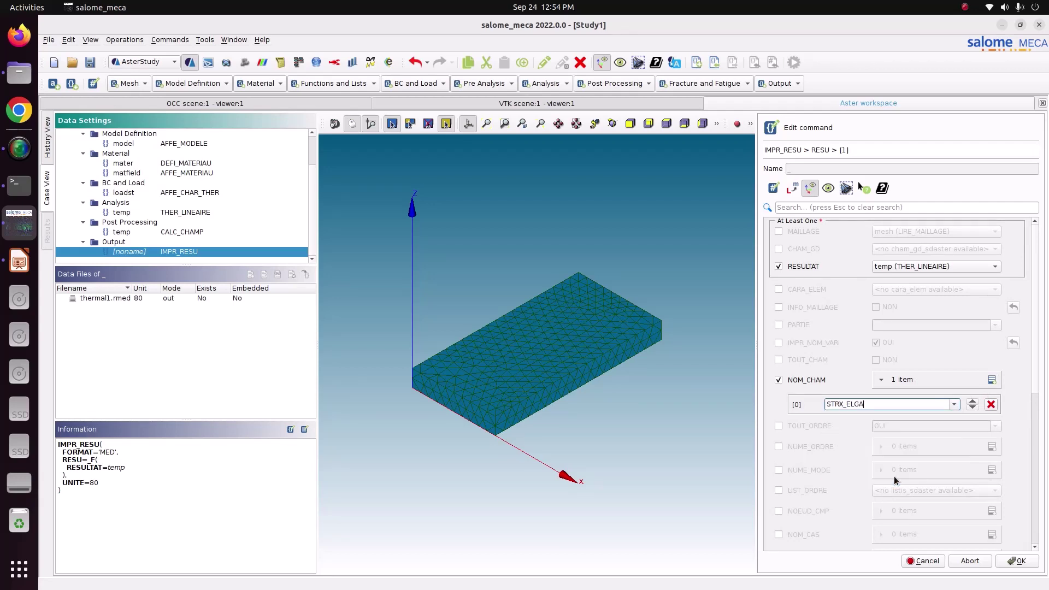
- Add FLUX_NOEU as a second NOM_CHAM field in the second RESU entry
left_click(992, 380)
left_click(954, 422)
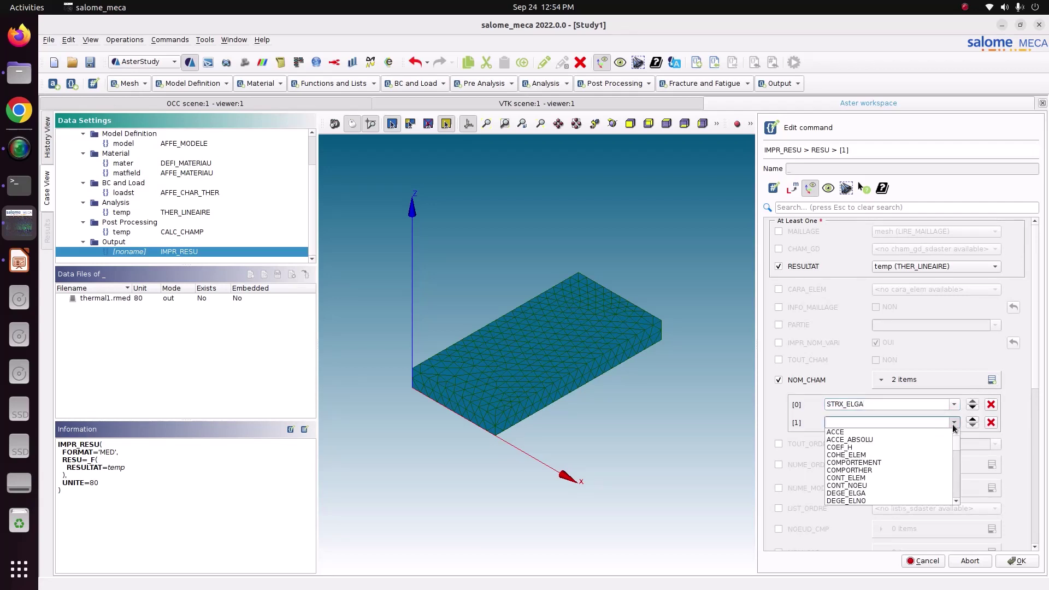
scroll(943, 470, "down", 2)
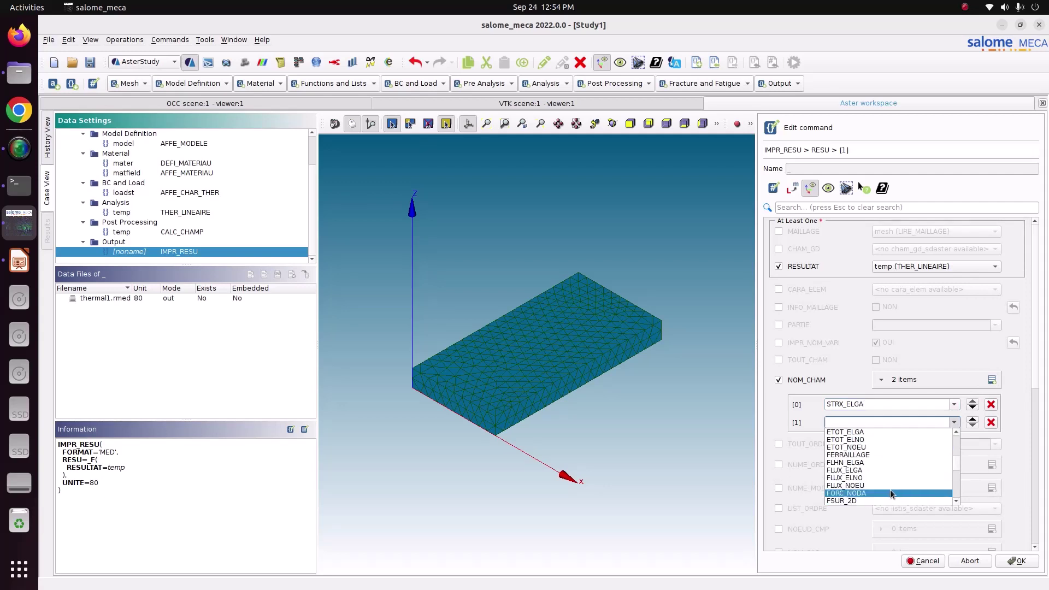
left_click(887, 486)
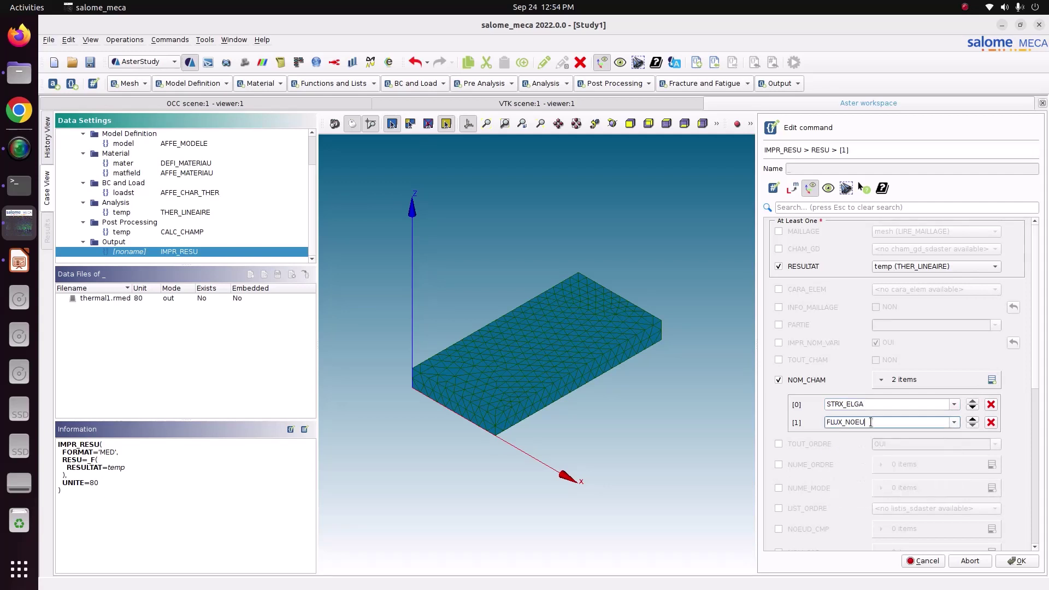
- Change the second RESU entry's first NOM_CHAM field to TEMP, then accept the entry and the IMPR_RESU command
left_click(955, 406)
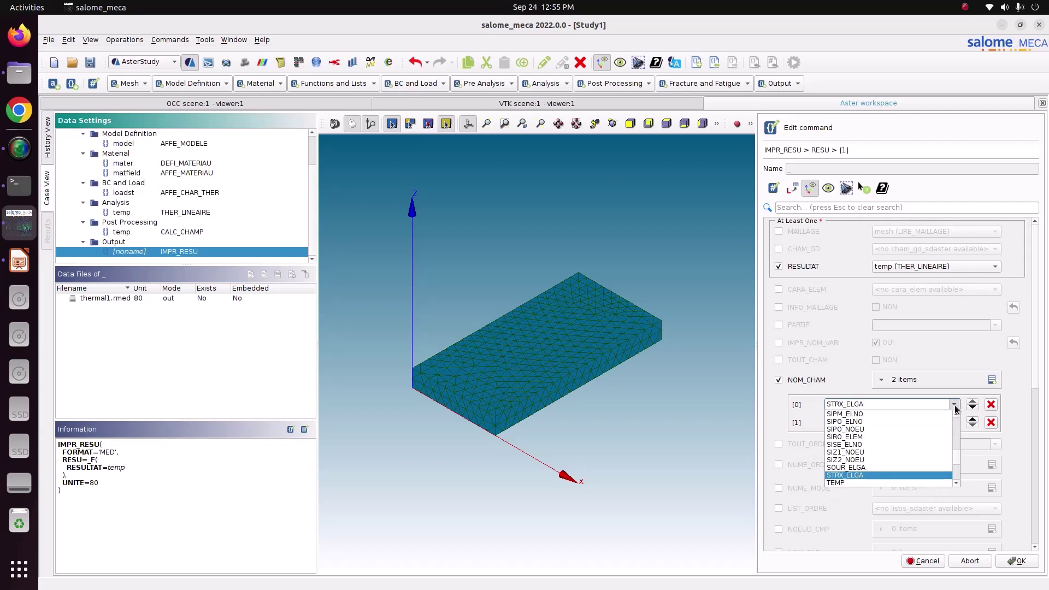
left_click(874, 483)
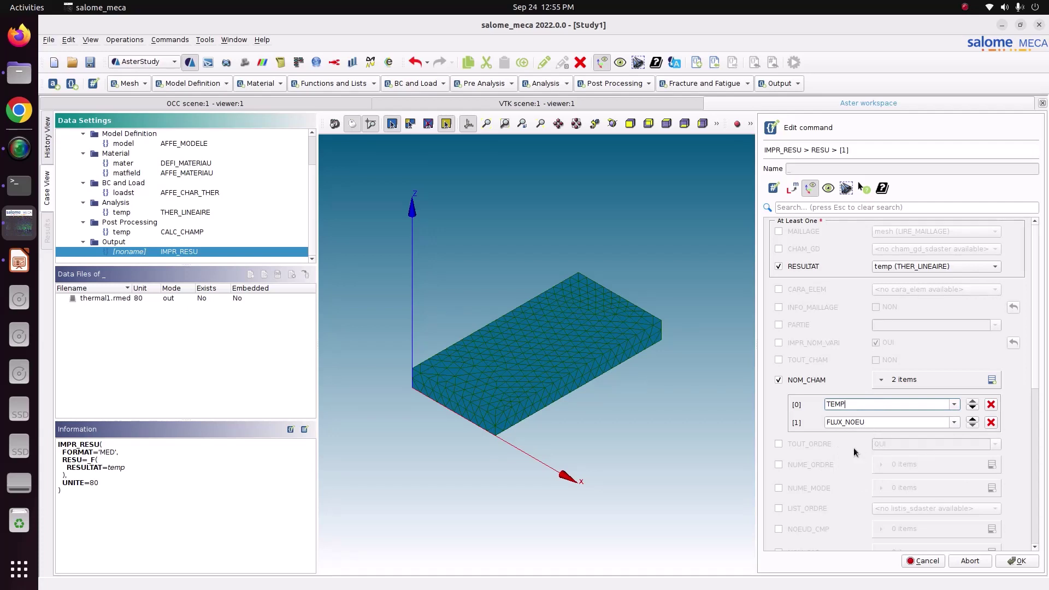
left_click(1001, 558)
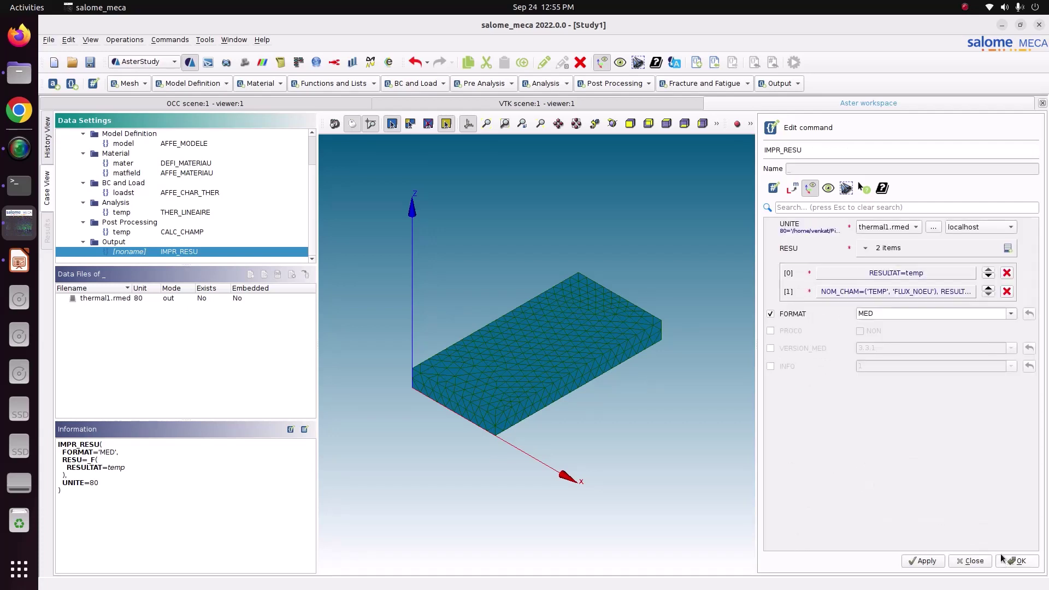
left_click(1019, 563)
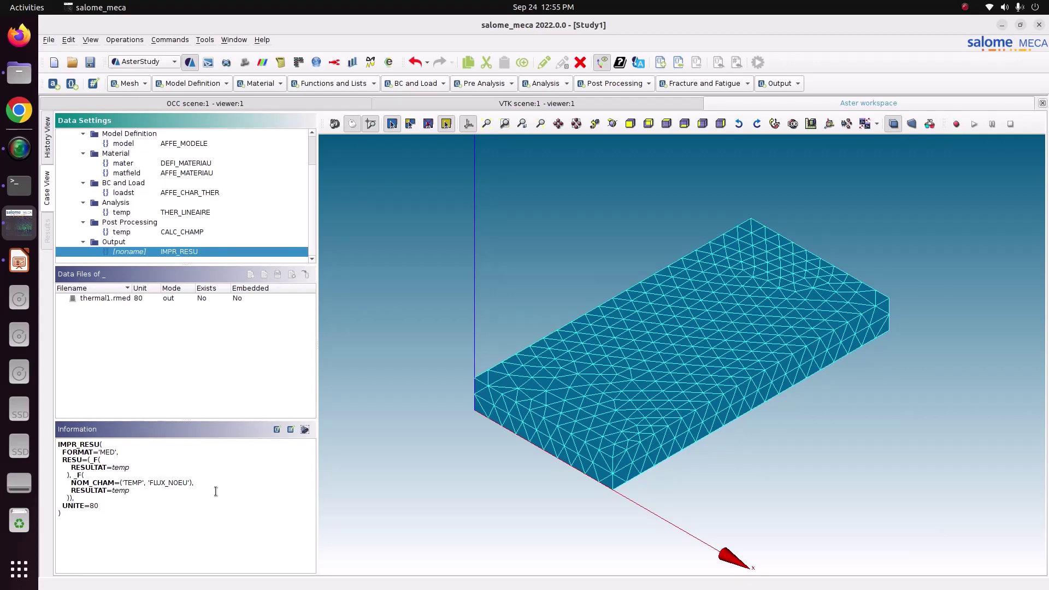
- Reopen IMPR_RESU, enable NOM_CHAM in the first RESU entry with the field TEMP, and accept the entry
double_click(152, 250)
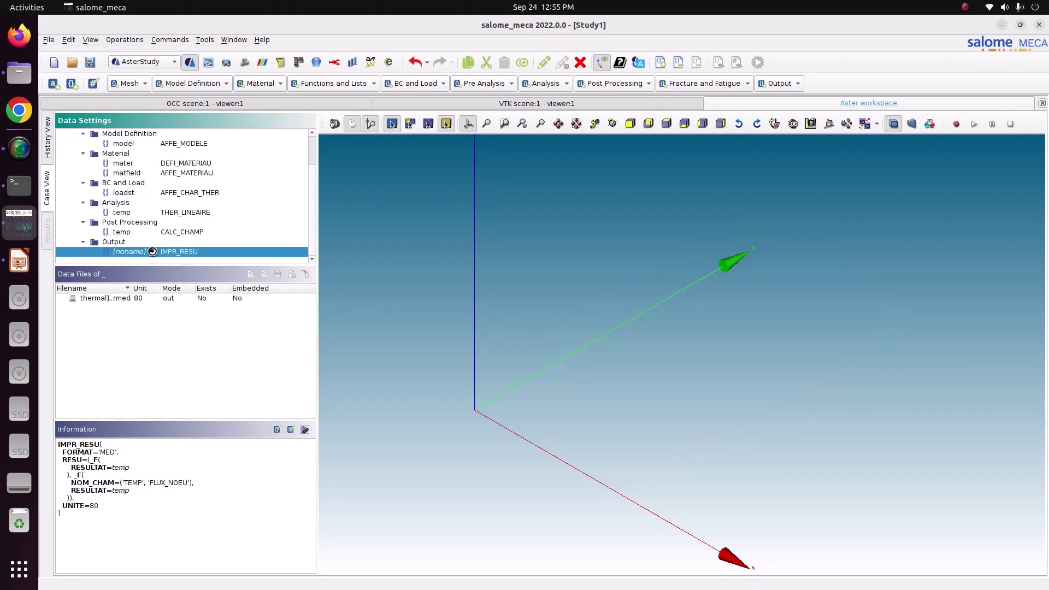
left_click(913, 248)
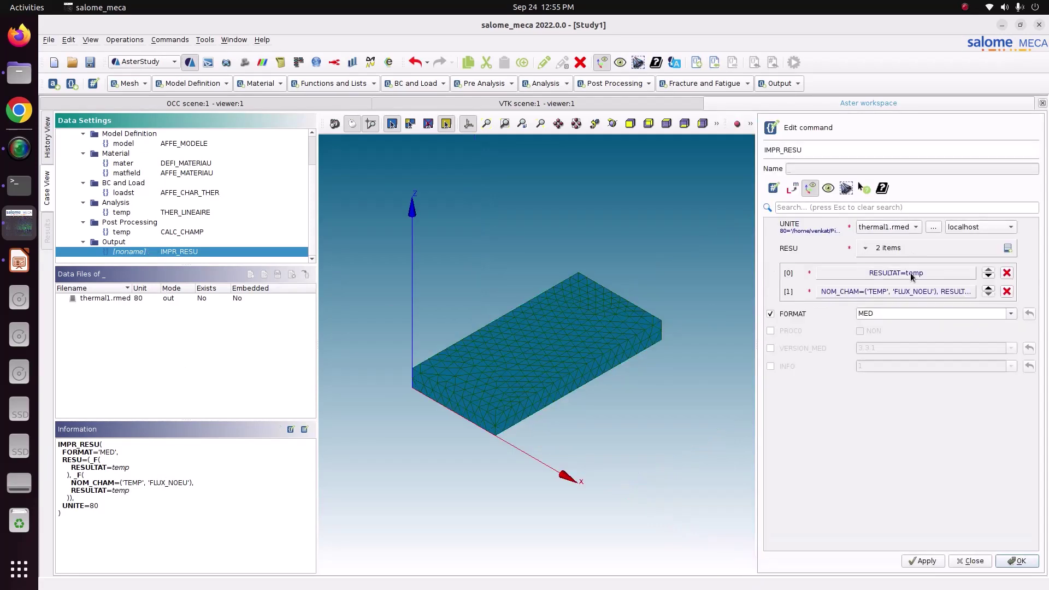
left_click(910, 274)
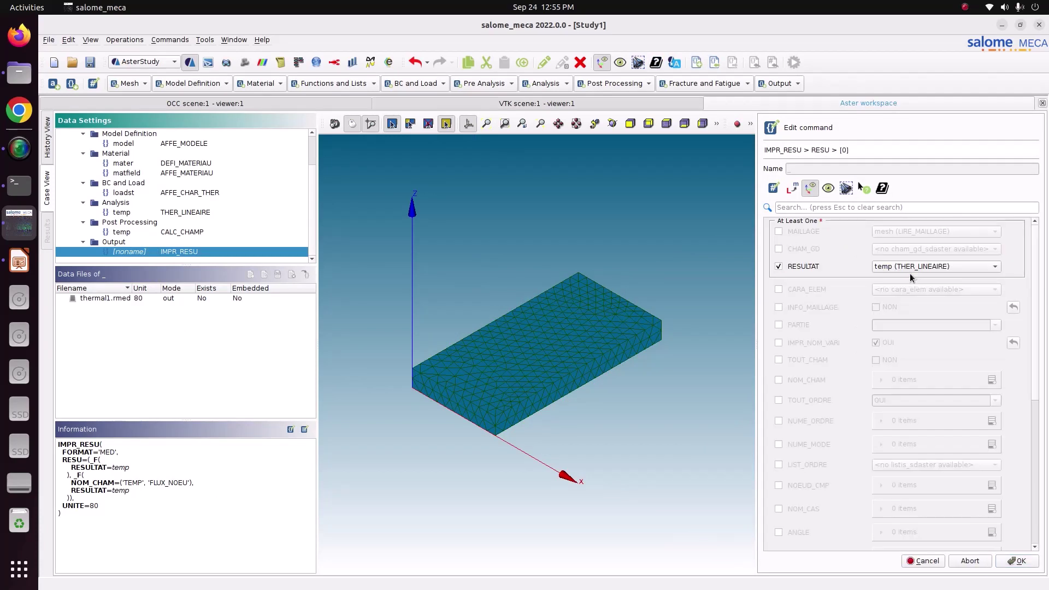
left_click(818, 382)
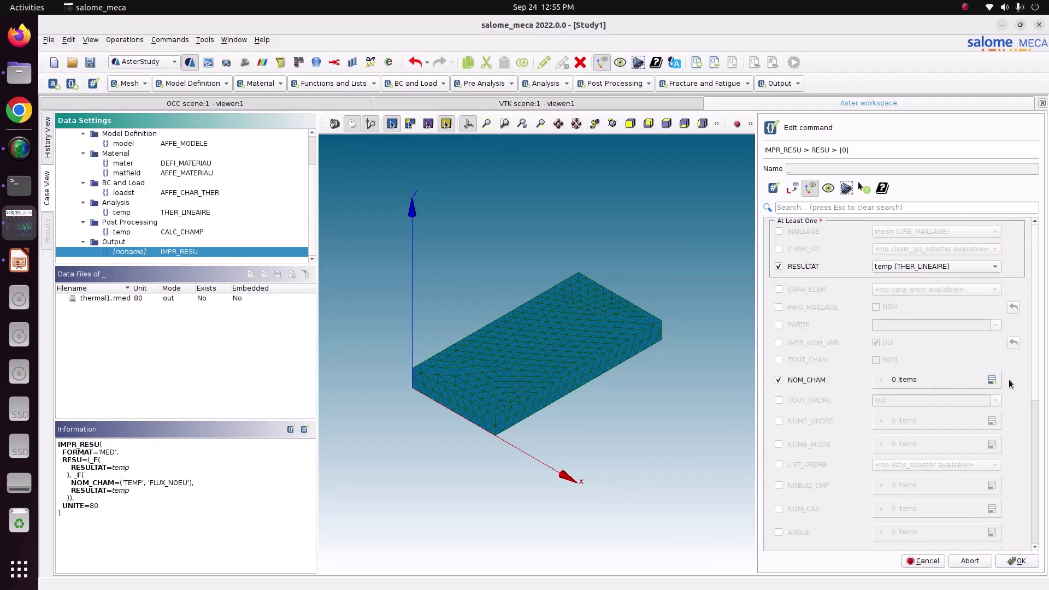
left_click(992, 380)
left_click(955, 405)
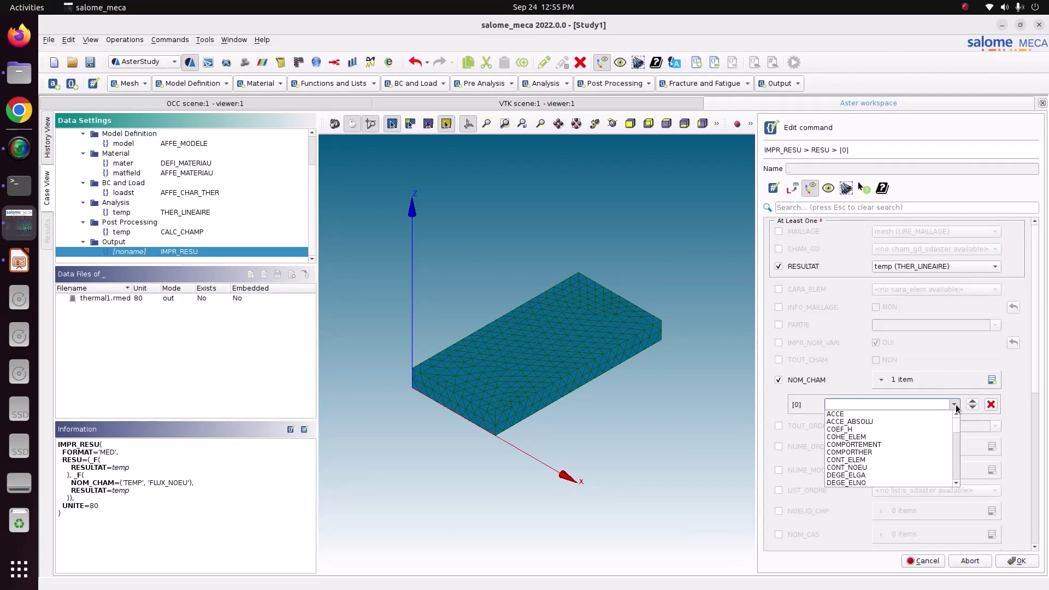
scroll(882, 484, "down", 3)
key("Escape")
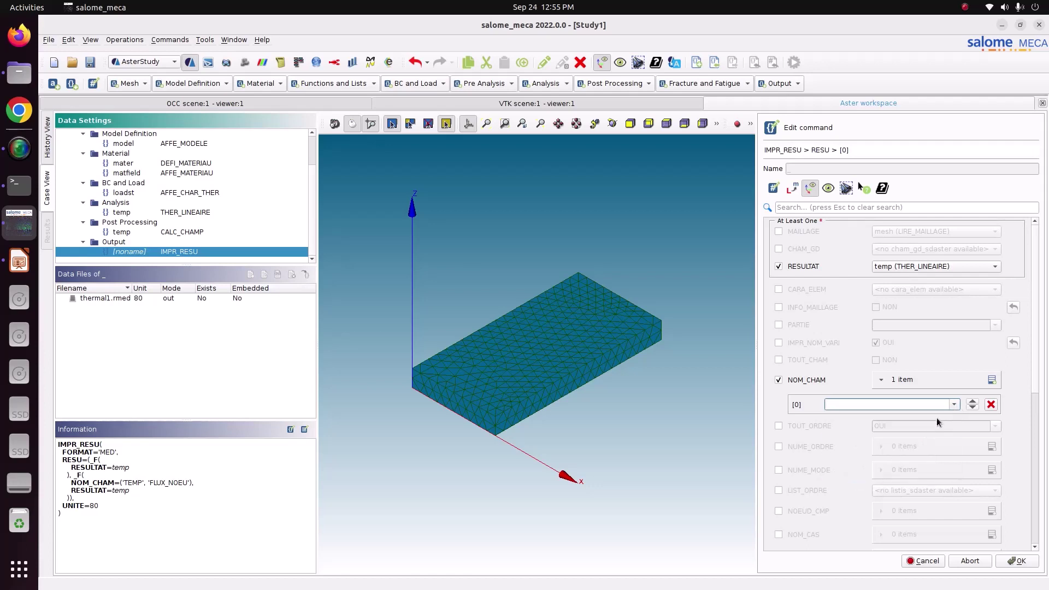
left_click(955, 404)
key("Escape")
type("TEMP")
left_click(1007, 561)
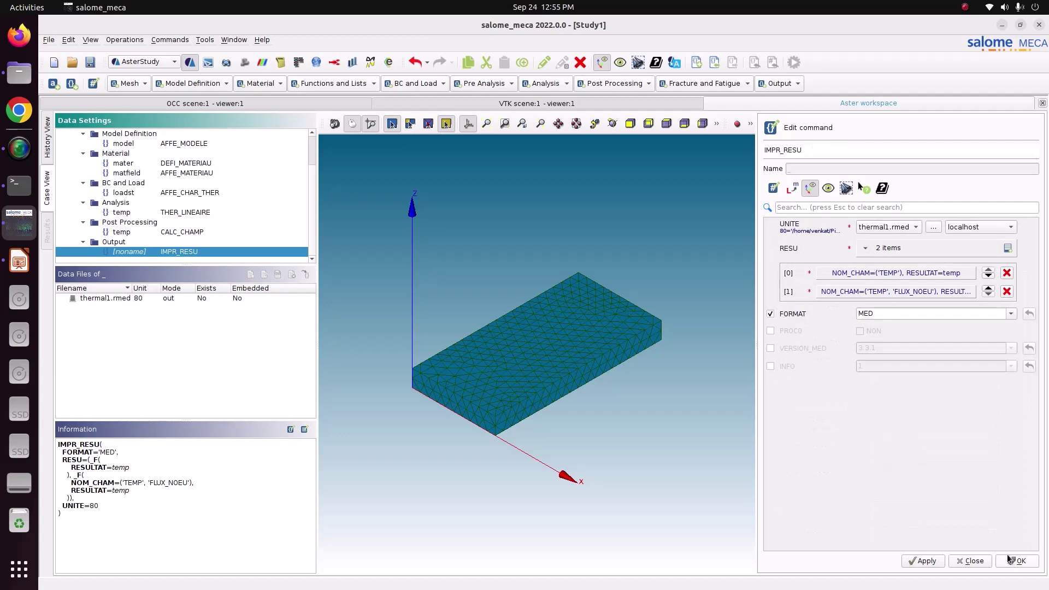
- Remove the TEMP field from the second RESU entry's NOM_CHAM list and accept the entry and the IMPR_RESU command
left_click(910, 292)
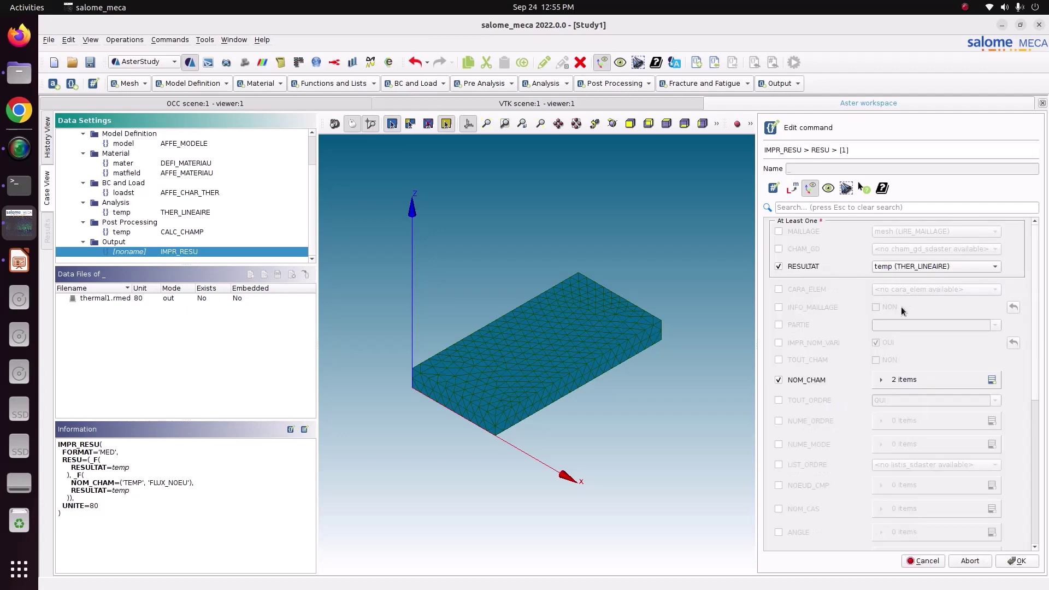
left_click(903, 381)
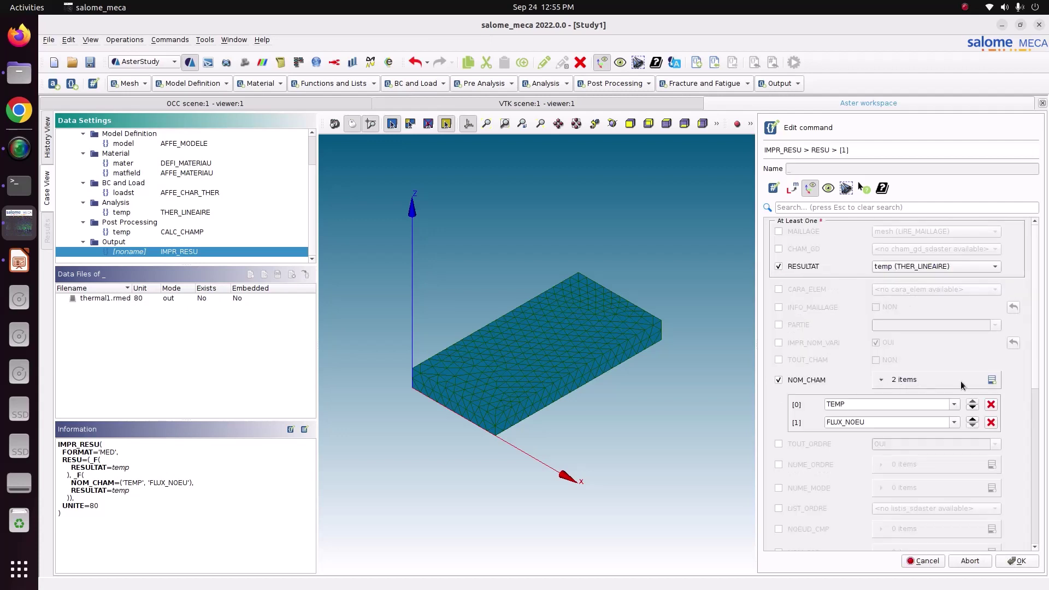
left_click(991, 405)
left_click(1021, 561)
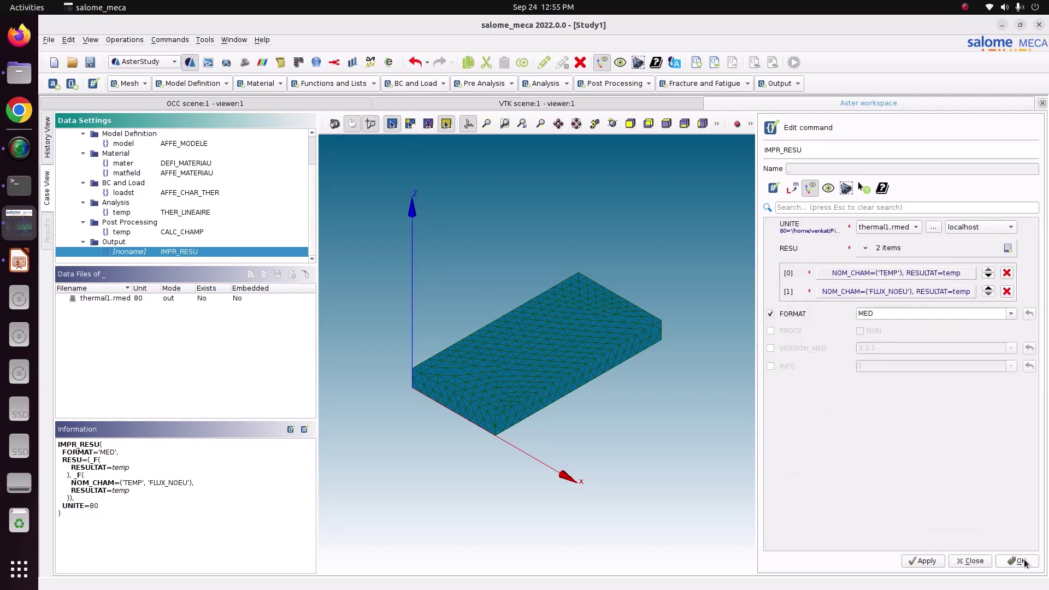
left_click(1020, 561)
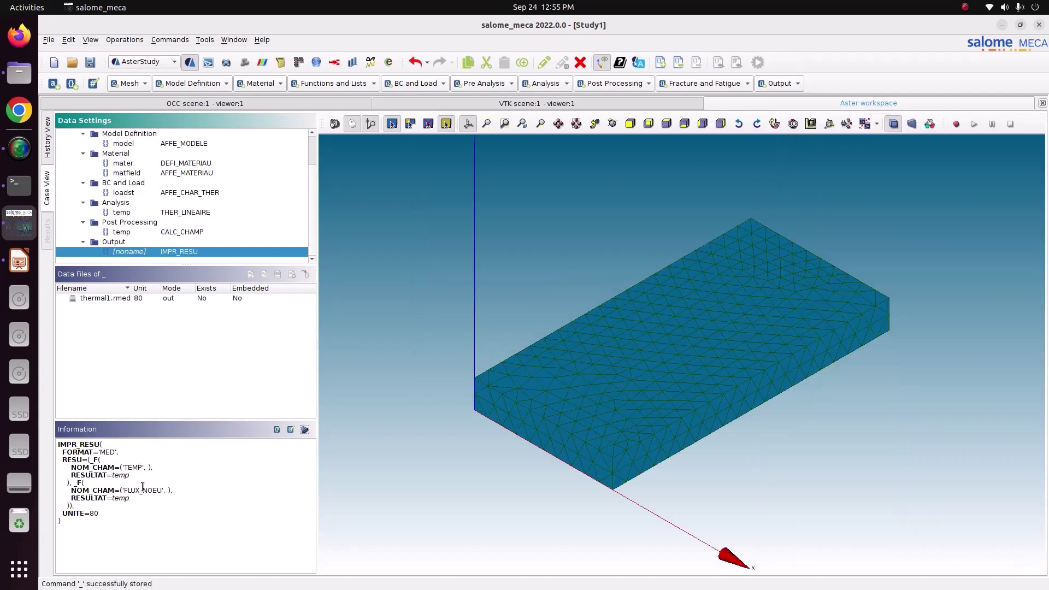
- Save the study with the completed IMPR_RESU output command
left_click_drag(123, 468, 153, 491)
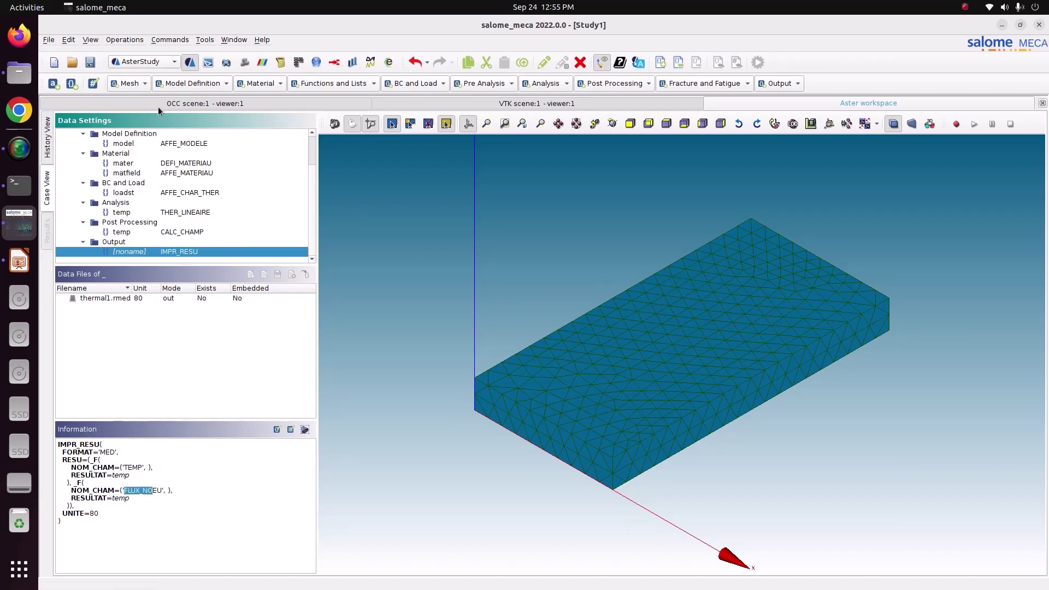
left_click(94, 61)
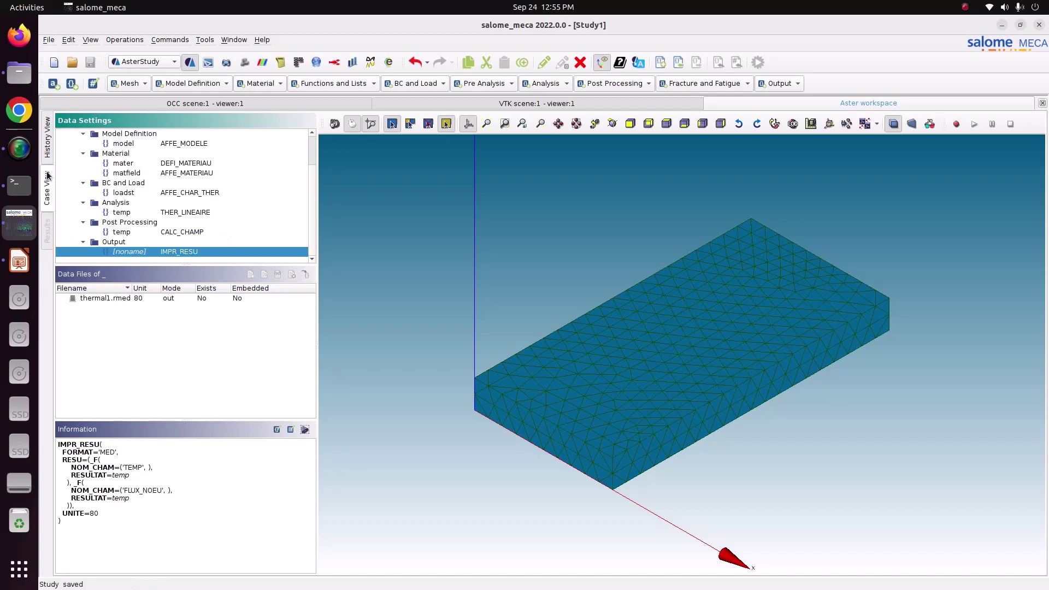
- In the case history, set Stage_1 of the current case to execute as reusable, with auto refresh every 5 s
left_click(48, 155)
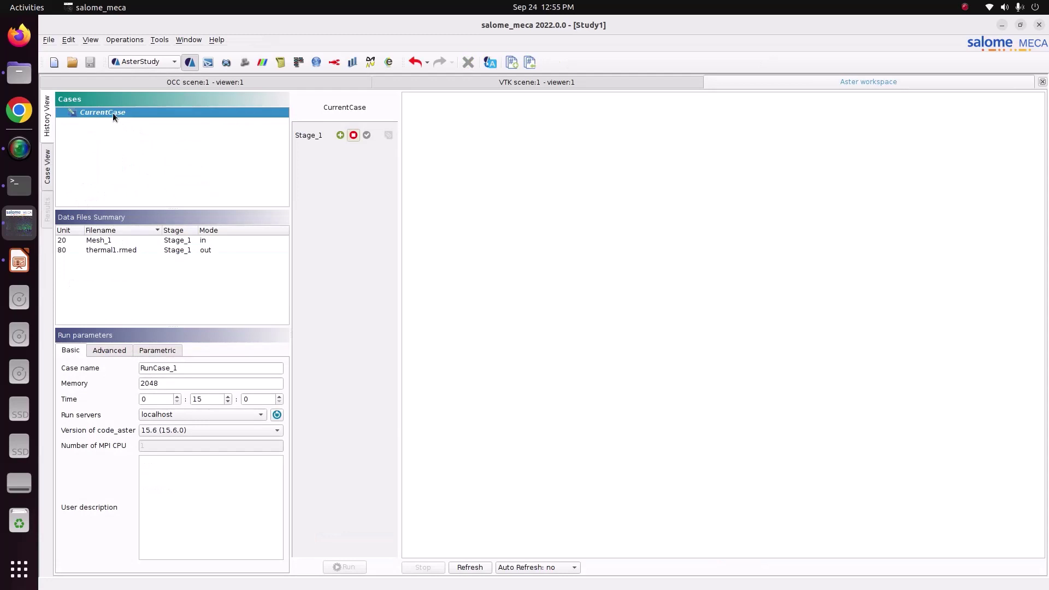
left_click(337, 136)
left_click(389, 136)
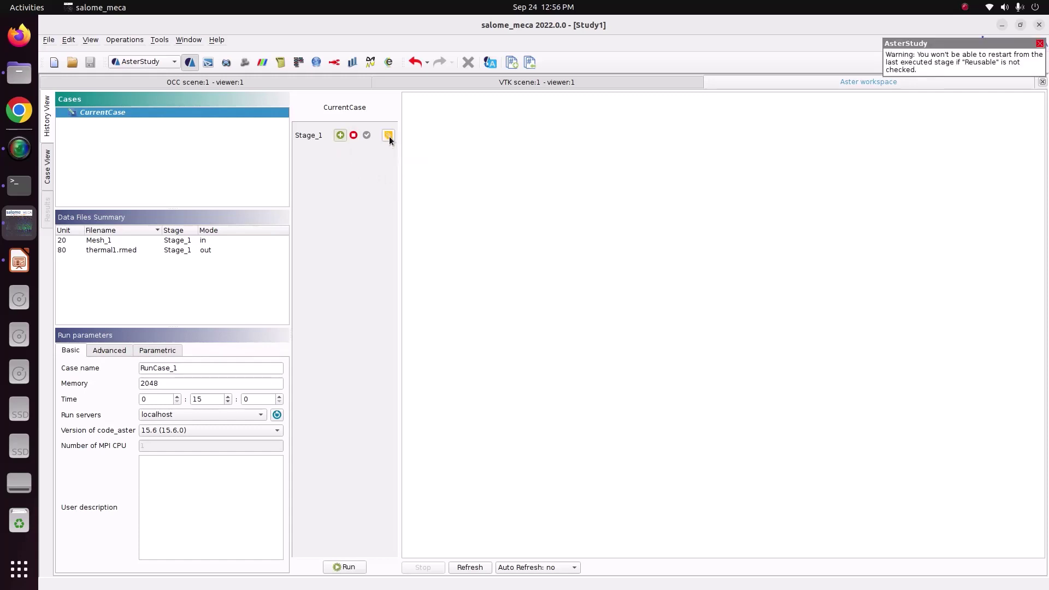
left_click(545, 572)
left_click(554, 517)
- Review the basic, advanced and parametric run parameters, including memory, server and code_aster version
double_click(165, 386)
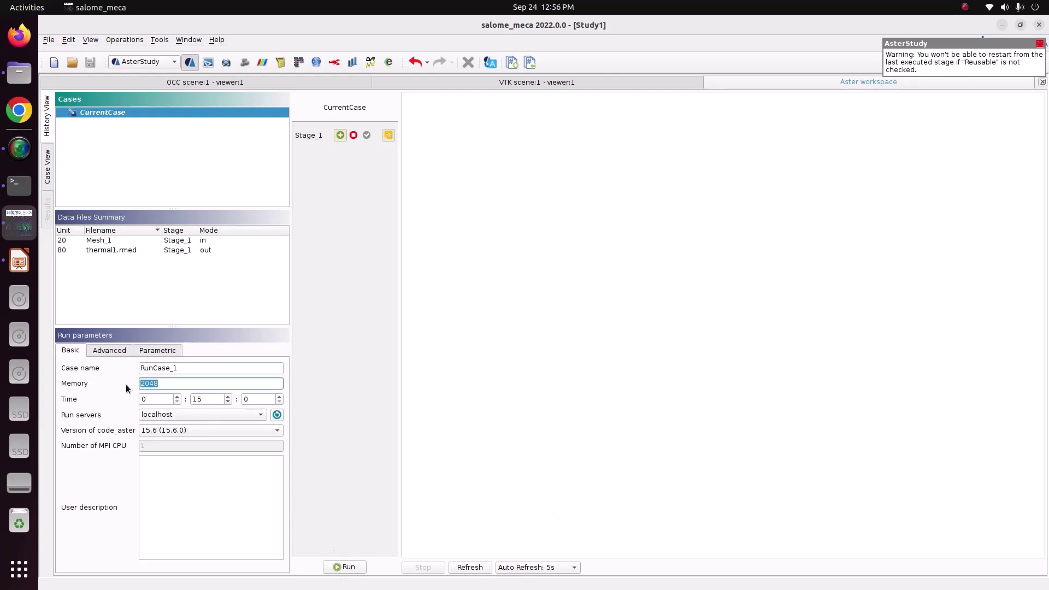
left_click(152, 431)
left_click(179, 431)
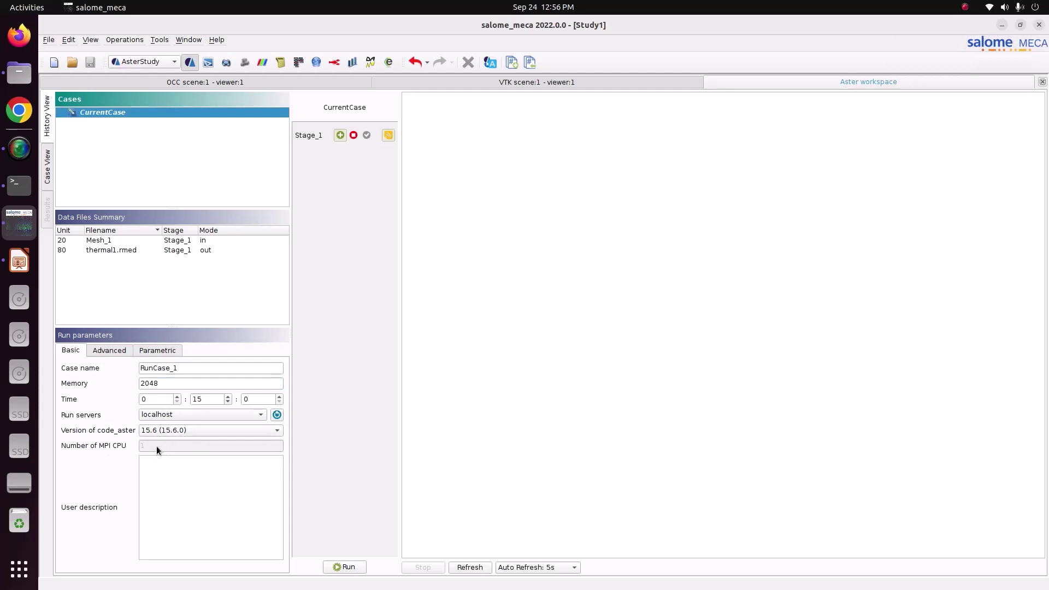
left_click(211, 414)
left_click(211, 414)
left_click(157, 383)
left_click_drag(157, 383, 131, 380)
left_click(109, 353)
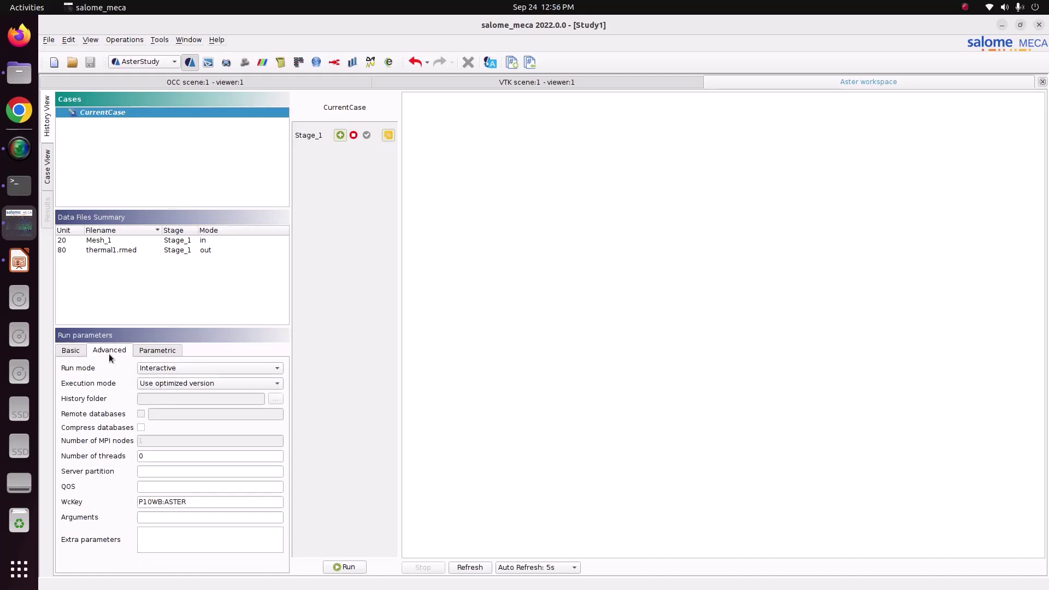
left_click(164, 350)
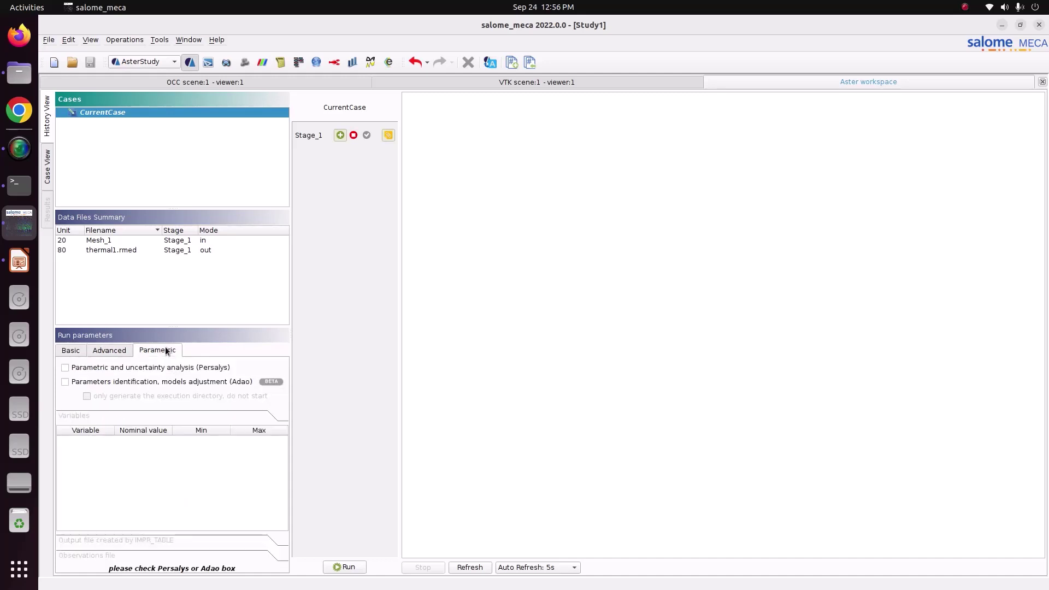
left_click(113, 352)
left_click(68, 353)
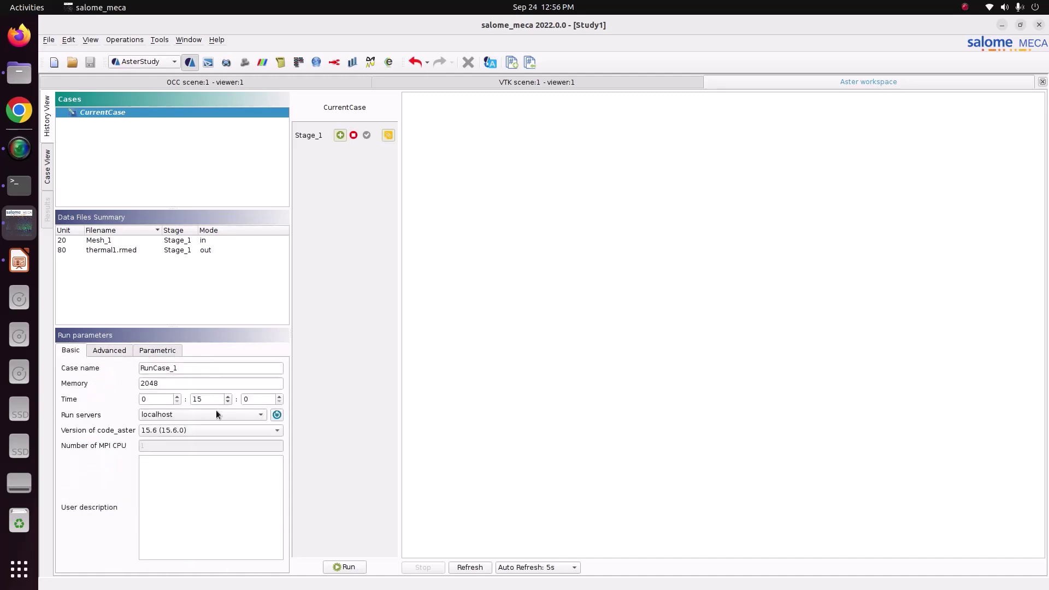
- Run the current case as RunCase_1 and wait for the calculation to finish
left_click(344, 567)
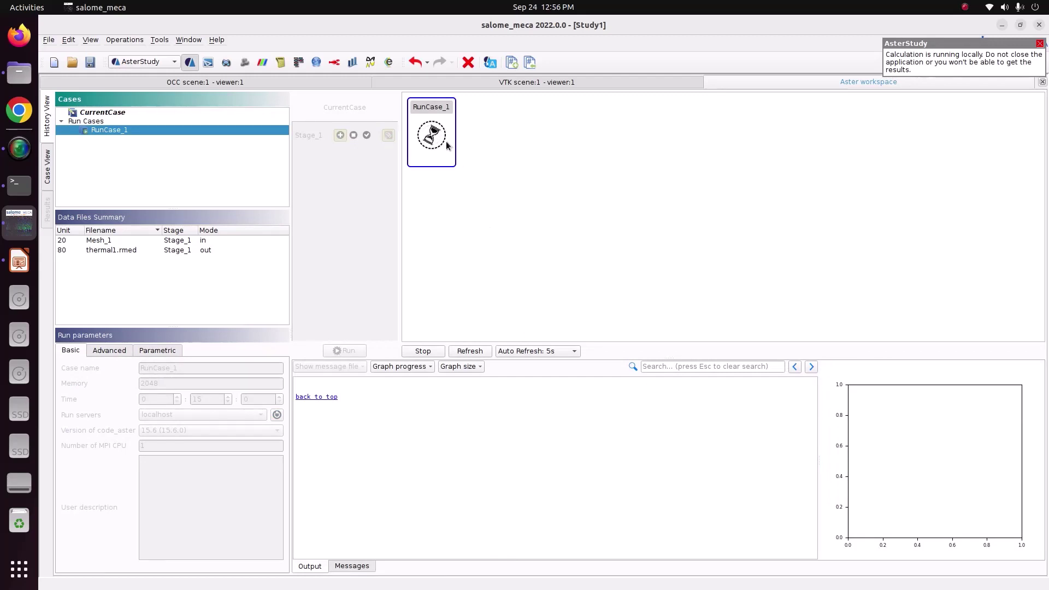
mouse_move(444, 142)
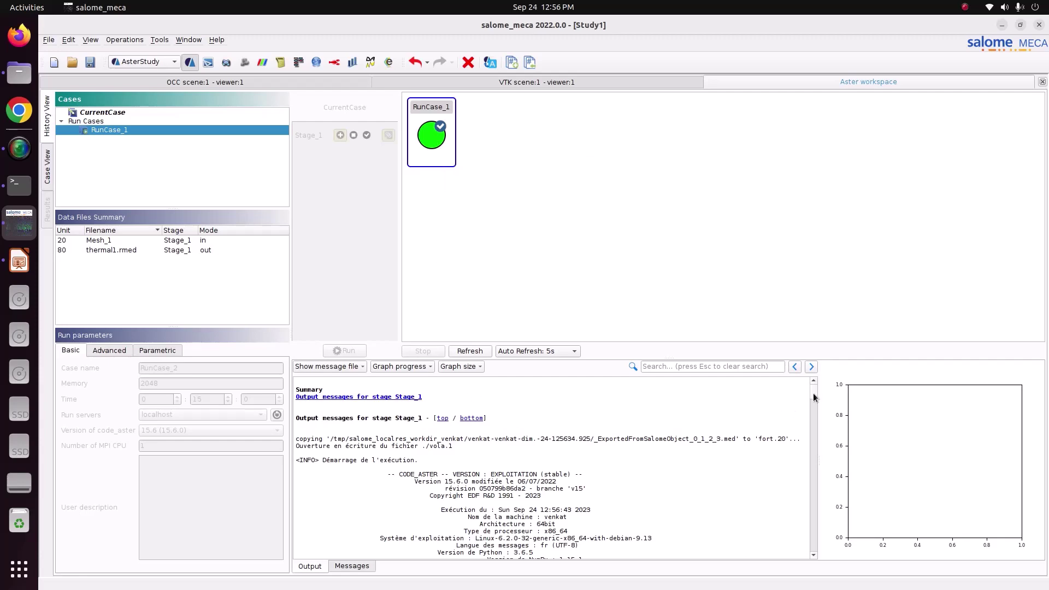
- Examine the output messages of Stage_1 for the executed commands, timing table and job diagnostic
scroll(420, 416, "down", 10)
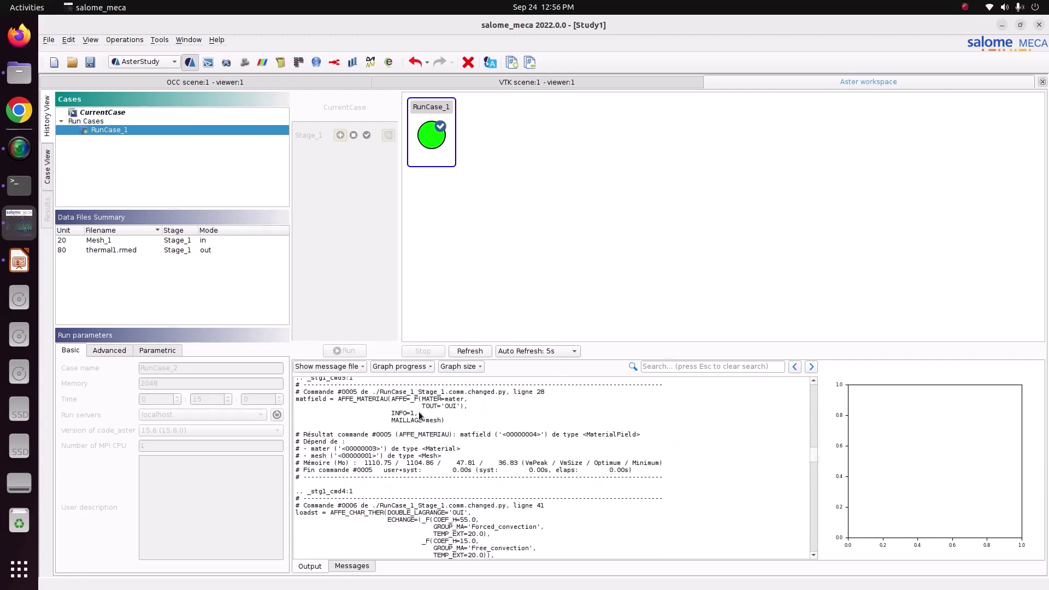
left_click(352, 366)
left_click(440, 445)
left_click_drag(813, 453, 812, 549)
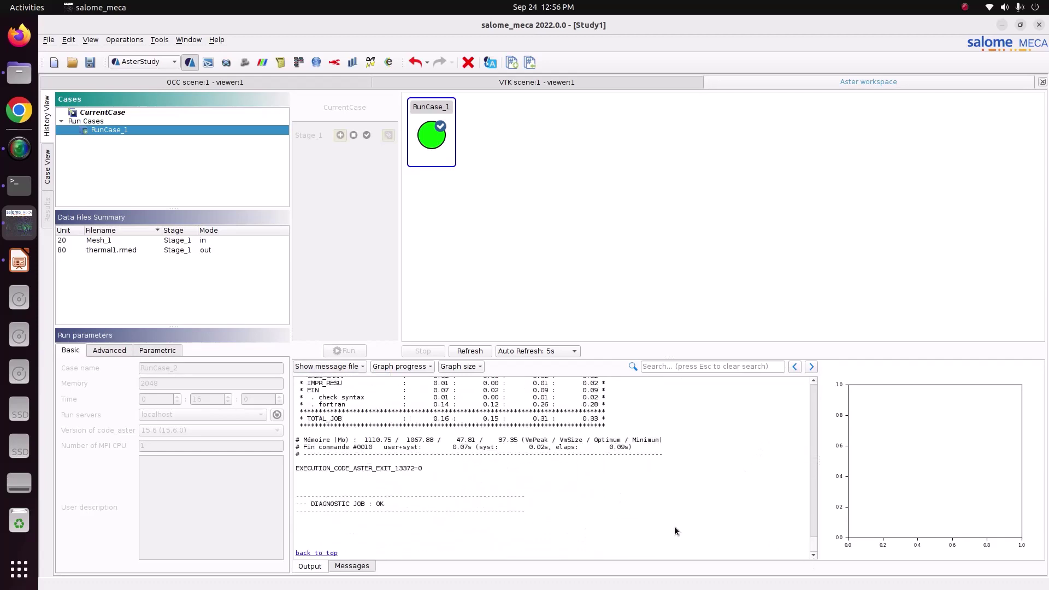
scroll(415, 507, "up", 15)
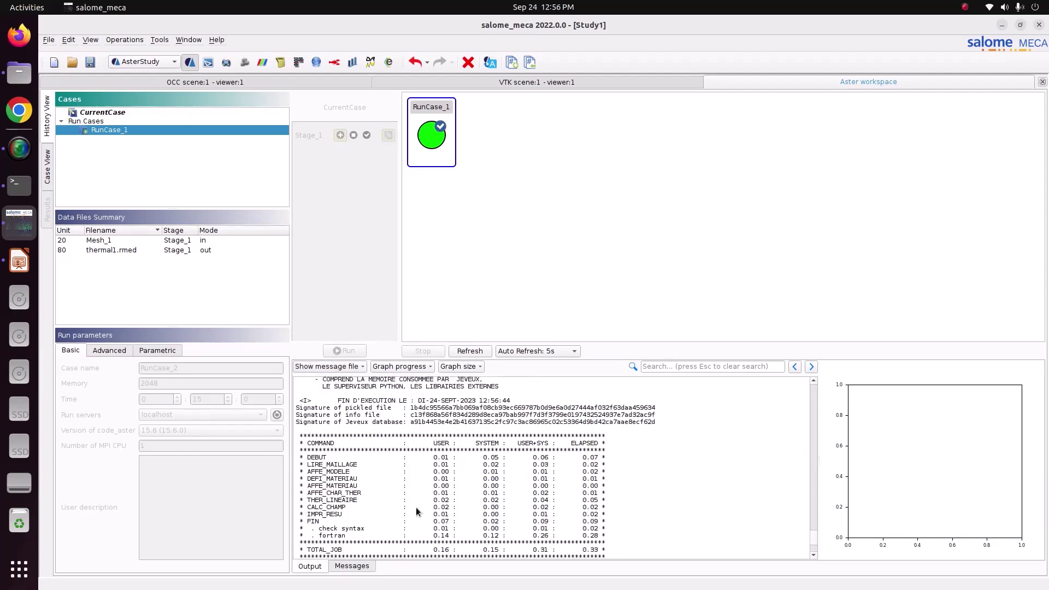
scroll(415, 508, "up", 6)
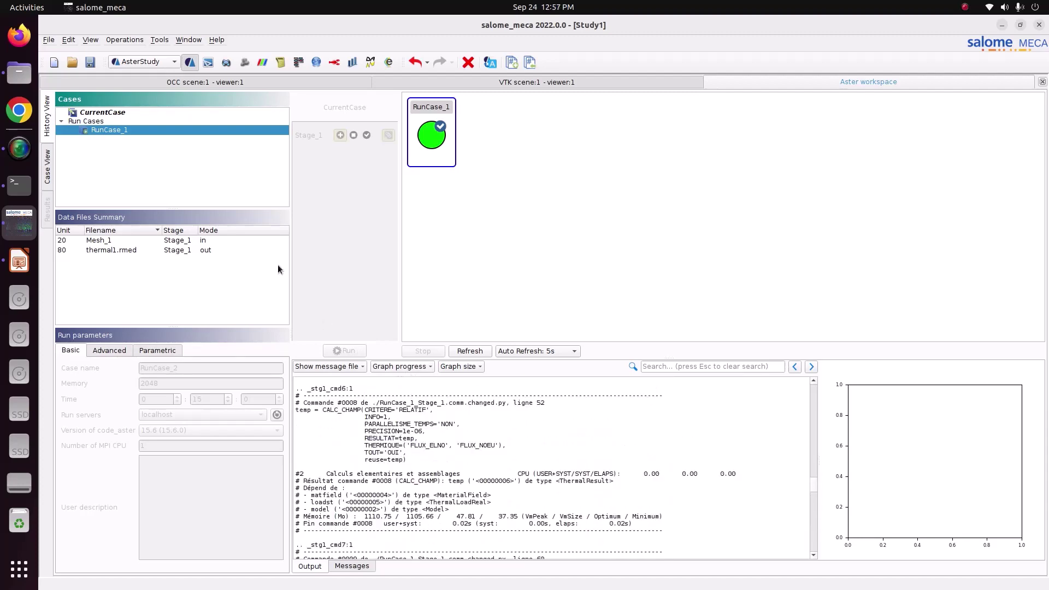
- Save the study with the executed run case and switch to the ParaVIS module
left_click(90, 61)
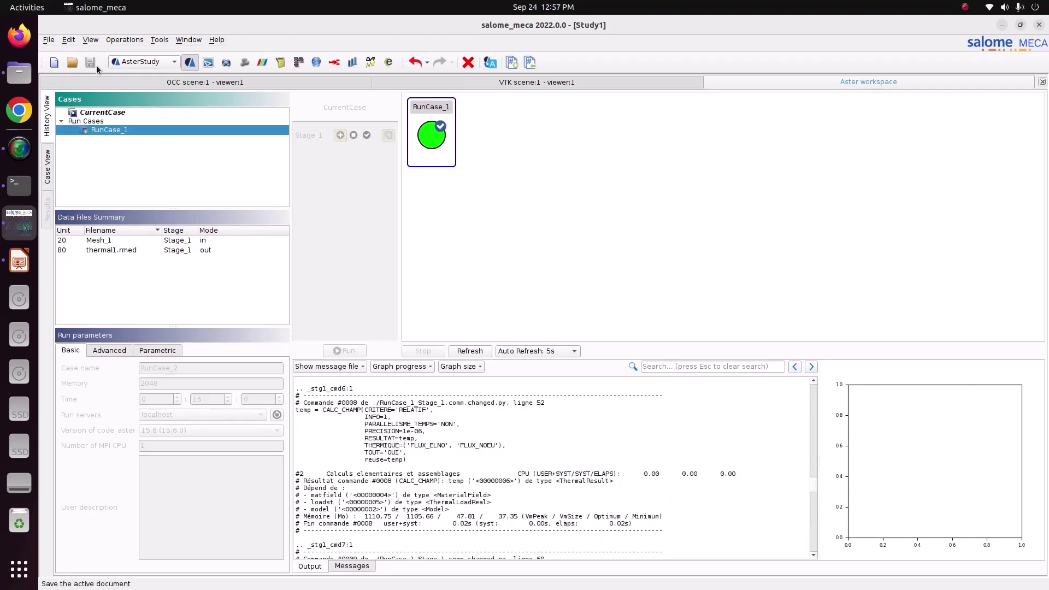
left_click(142, 61)
key("Escape")
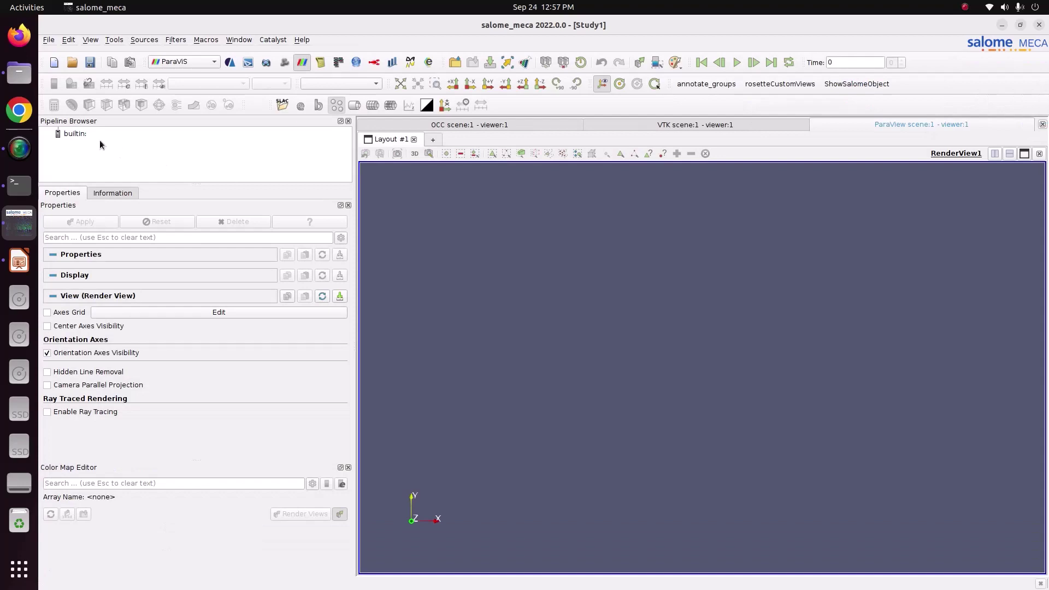
- Open thermal1.rmed from the CODE_ASTER/11_Thermal_analysis_3D folder and load its FLUX_NOEU and TEMP fields into the view
right_click(81, 133)
left_click(96, 139)
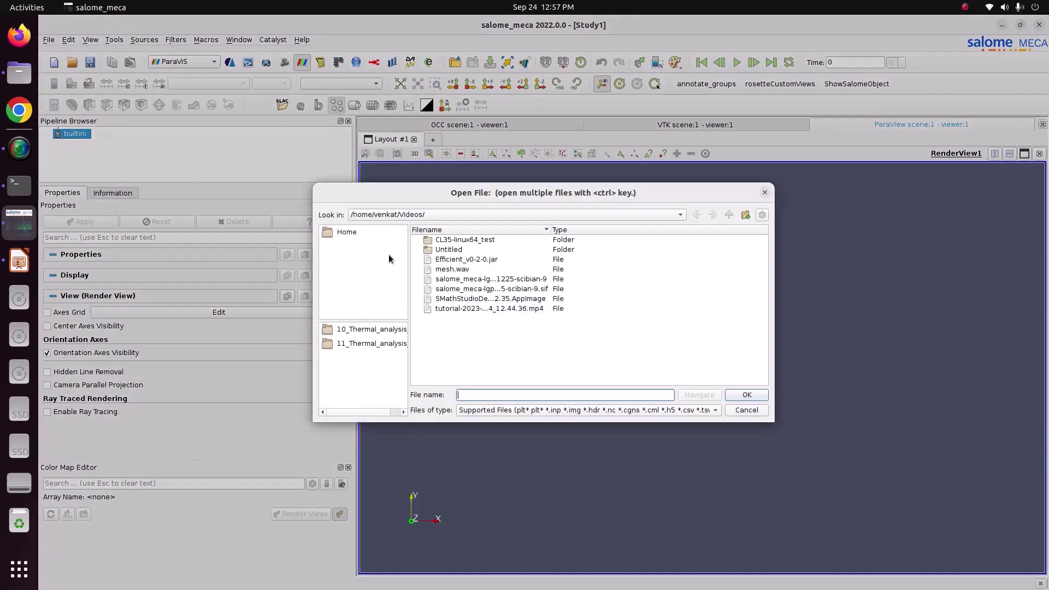
left_click(464, 214)
left_click(455, 206)
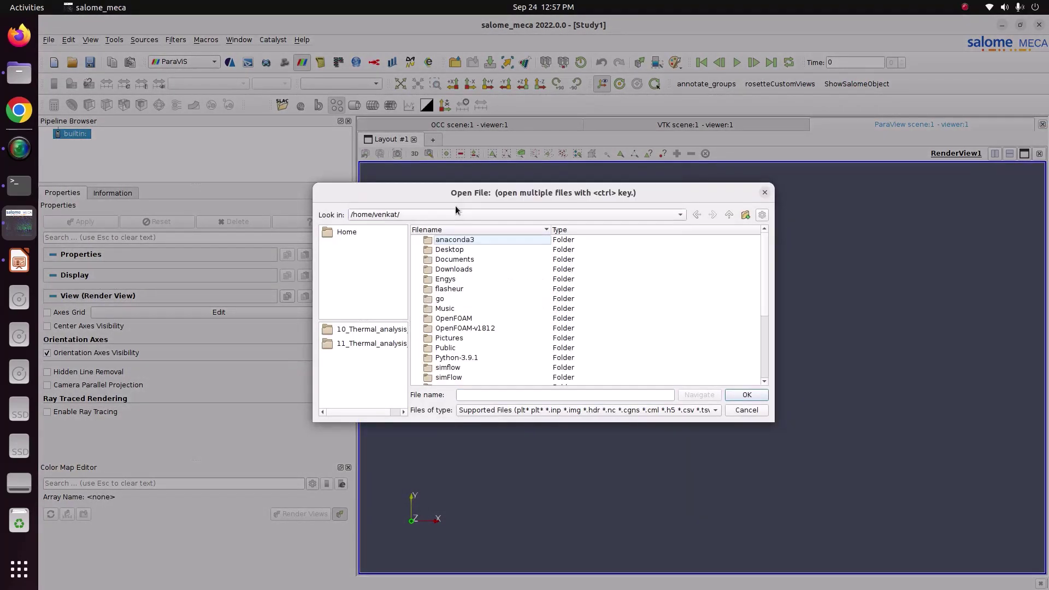
double_click(454, 338)
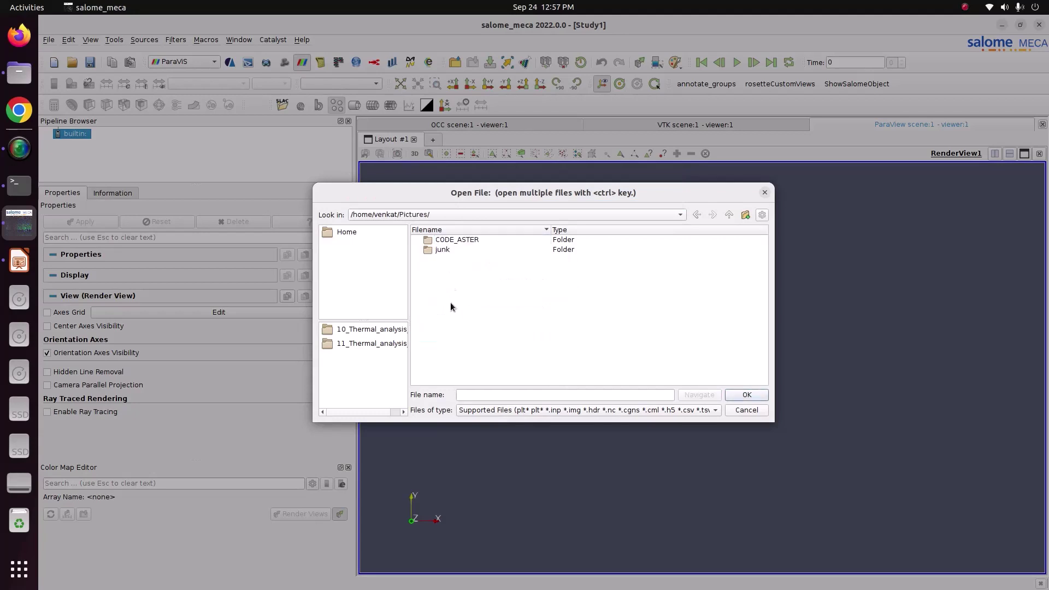
double_click(449, 241)
double_click(451, 251)
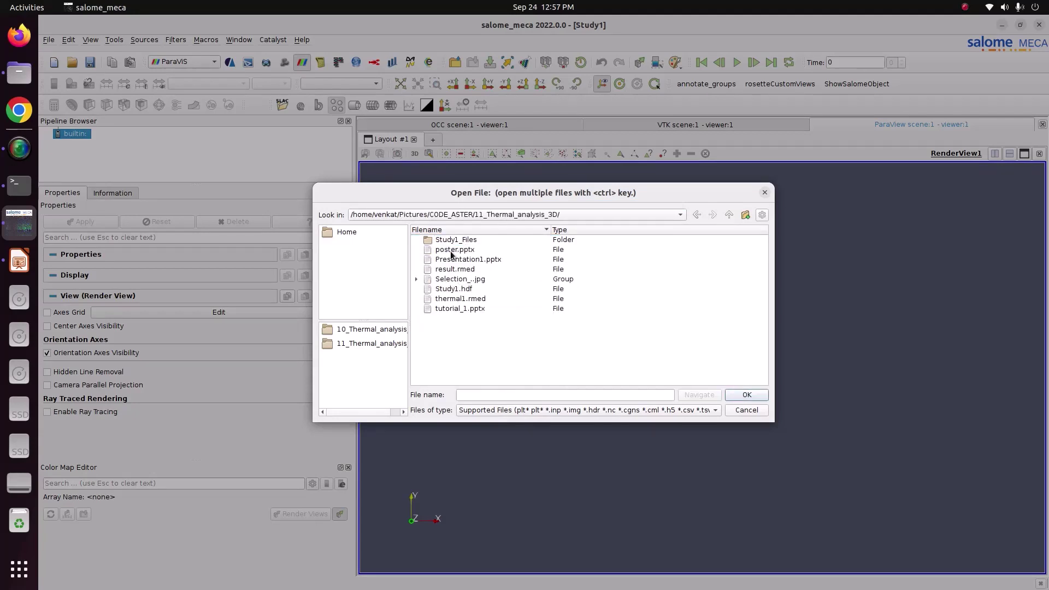
left_click(469, 299)
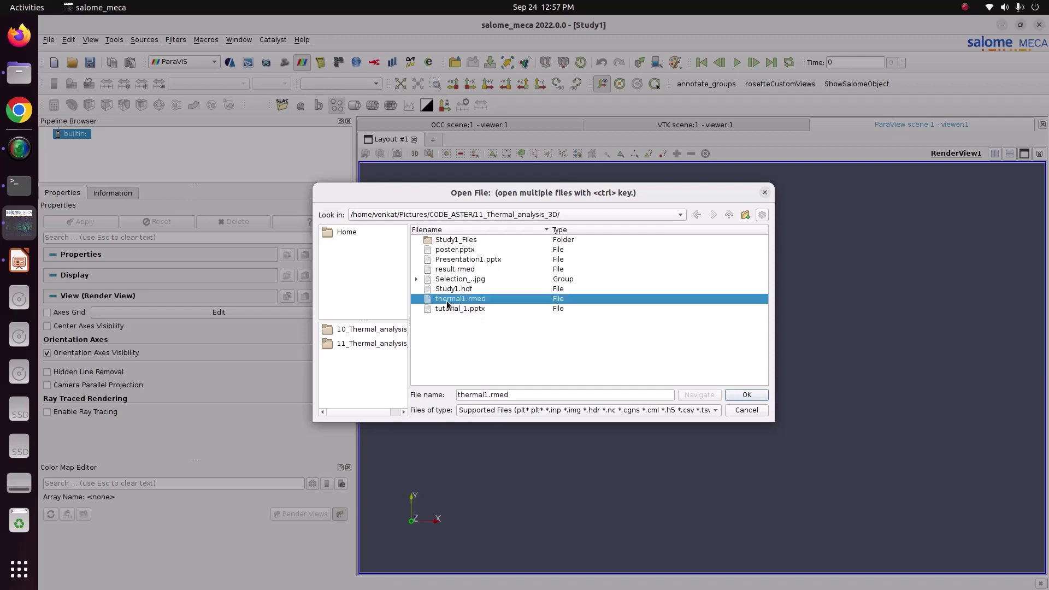
left_click(753, 397)
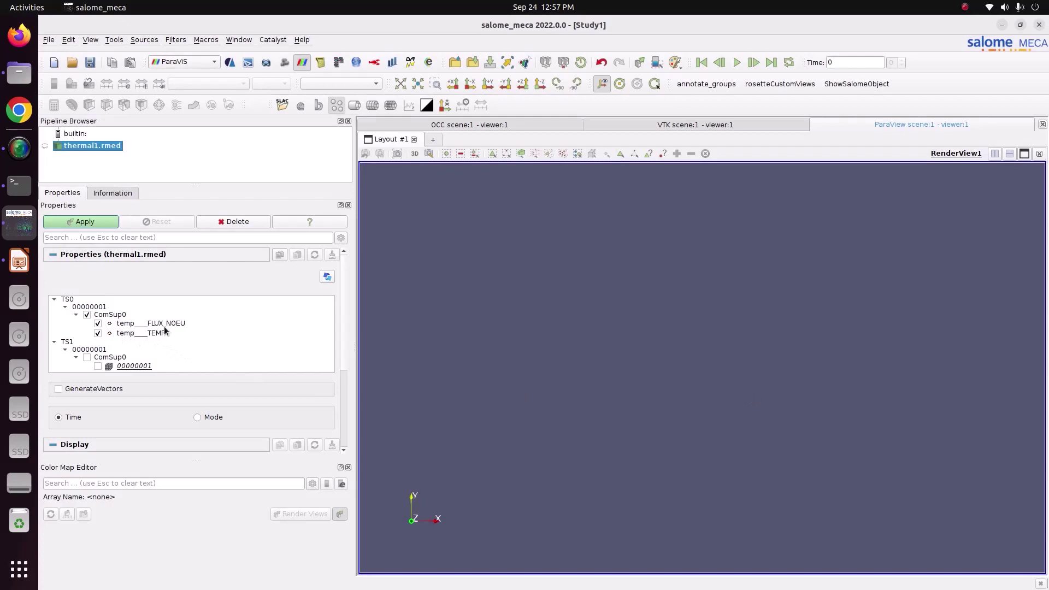
left_click(94, 222)
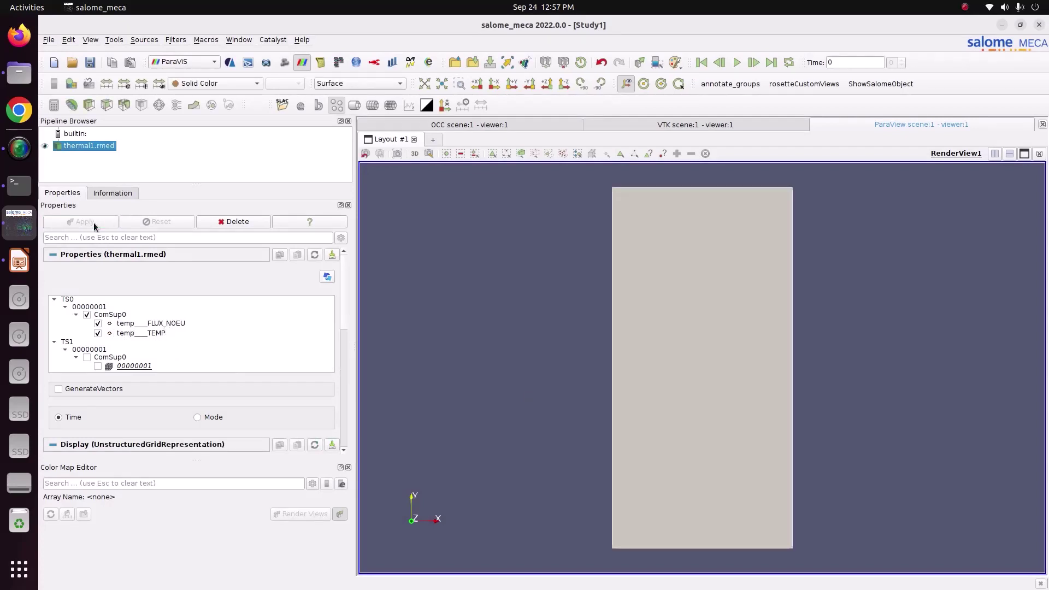
- Color the plate by temp____TEMP using the Blue to Red Rainbow preset from the Rainbow group
left_click(251, 85)
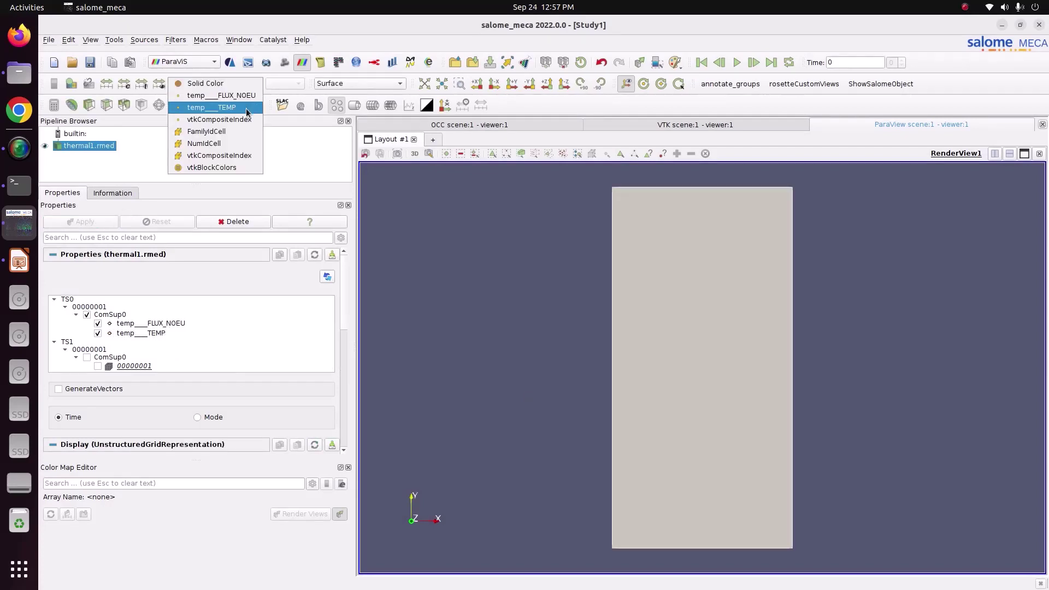
left_click(246, 108)
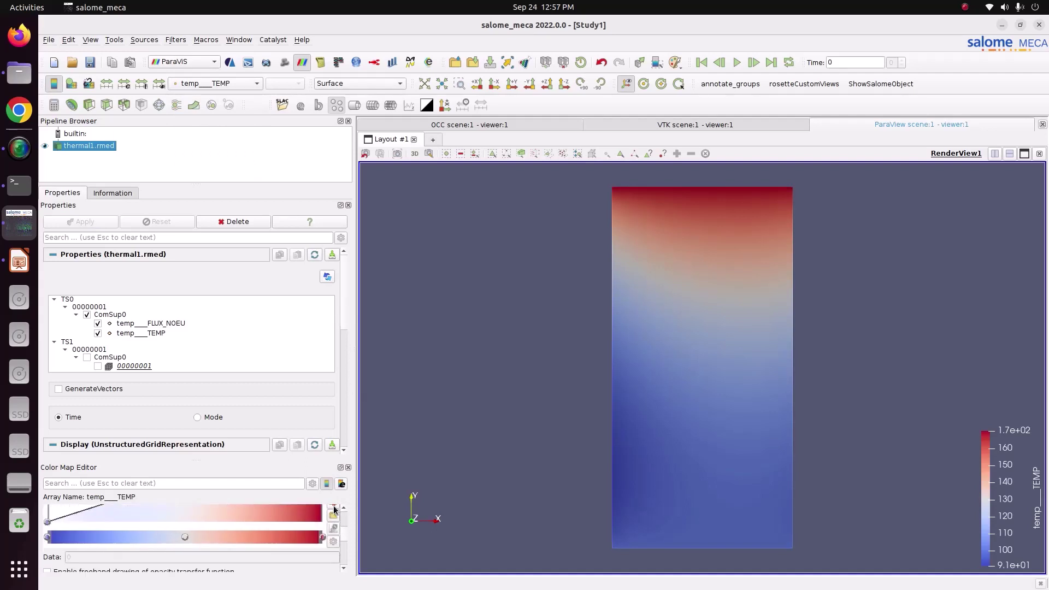
left_click(333, 514)
left_click(685, 152)
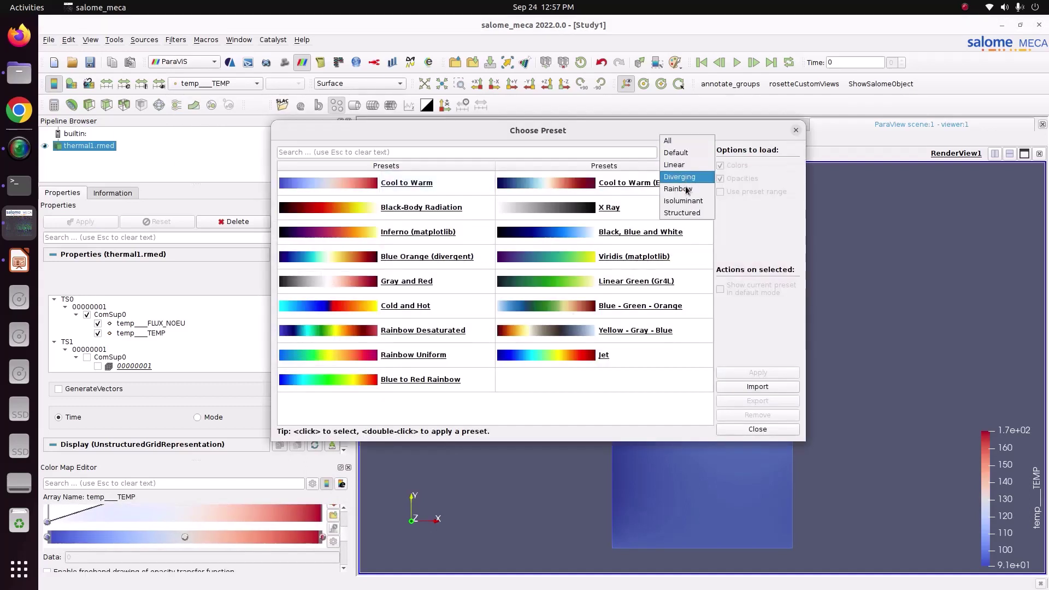
left_click(685, 186)
left_click(652, 210)
left_click(795, 374)
left_click(757, 429)
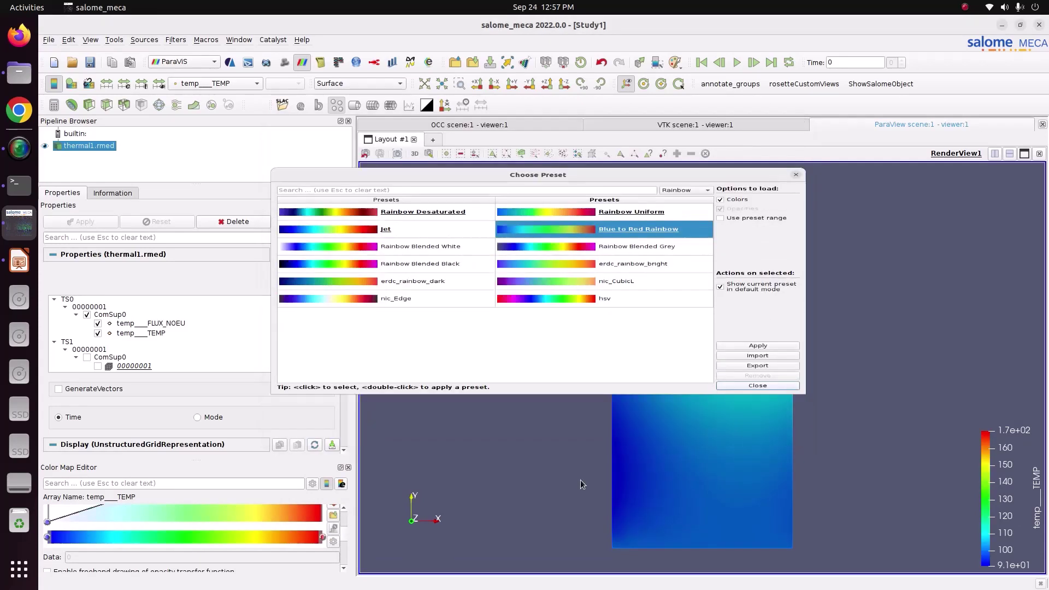
- Discretize the temperature color map into 12 table values
scroll(346, 543, "down", 5)
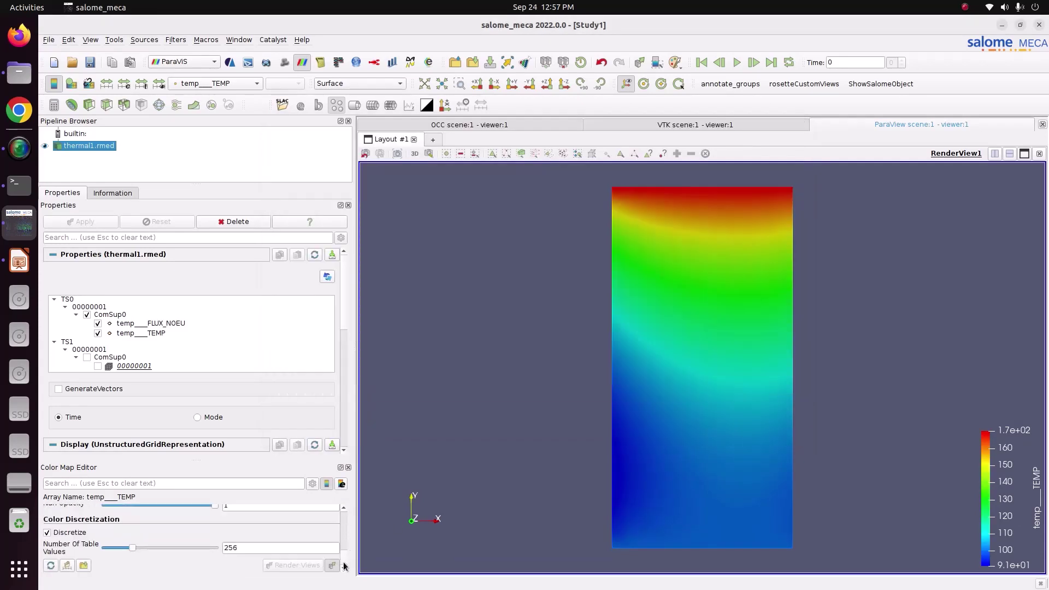
double_click(302, 549)
type("12")
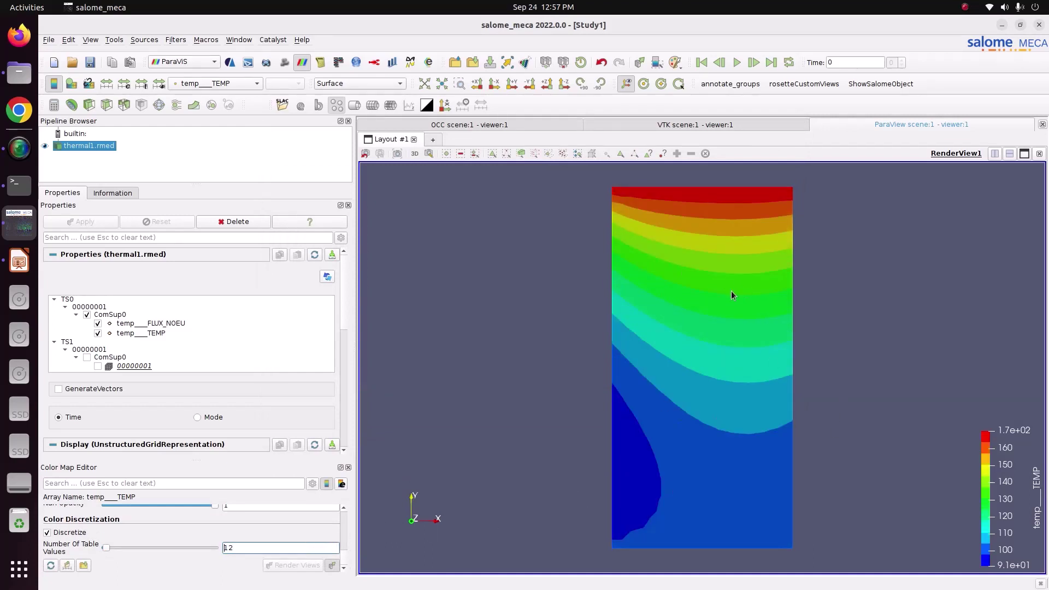
- Move the temperature color legend beside the plate's upper left and display the plate as Surface With Edges
left_click_drag(1000, 504, 429, 262)
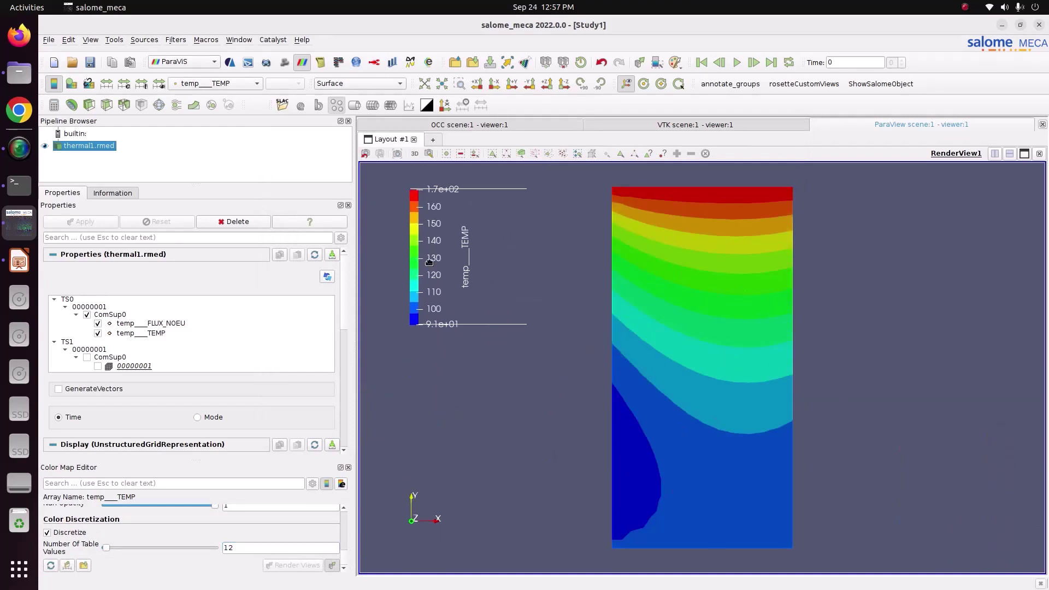
left_click(372, 84)
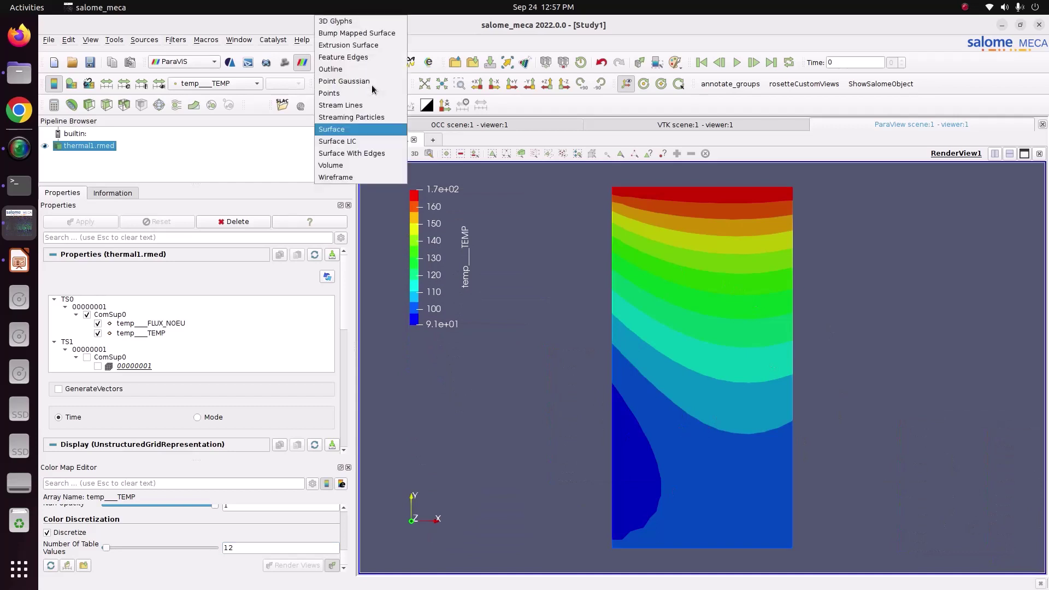
left_click(376, 152)
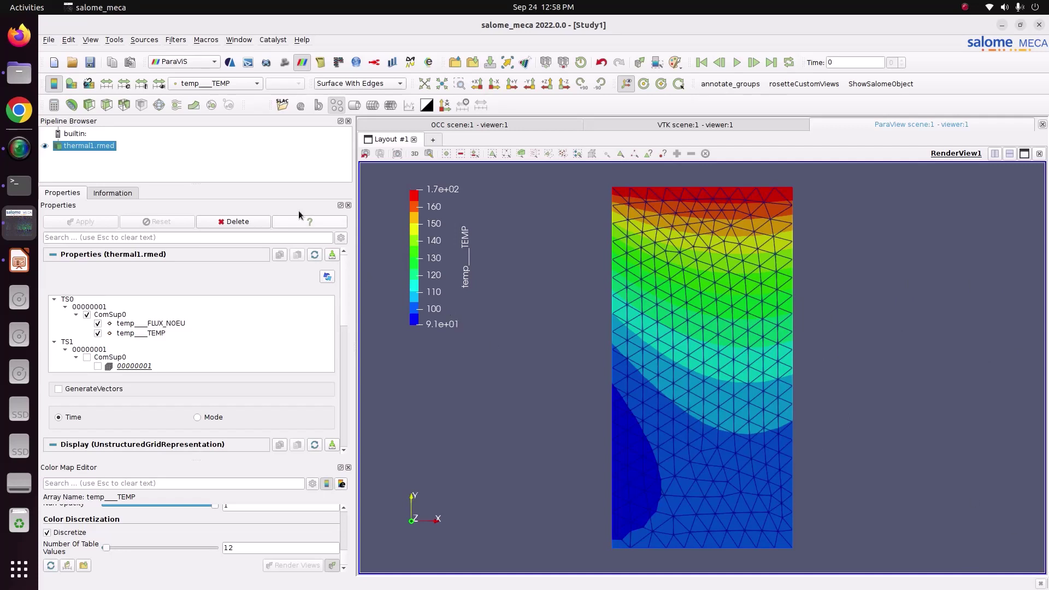
- Color the plate by the magnitude of temp____FLUX_NOEU
left_click(207, 83)
left_click(218, 75)
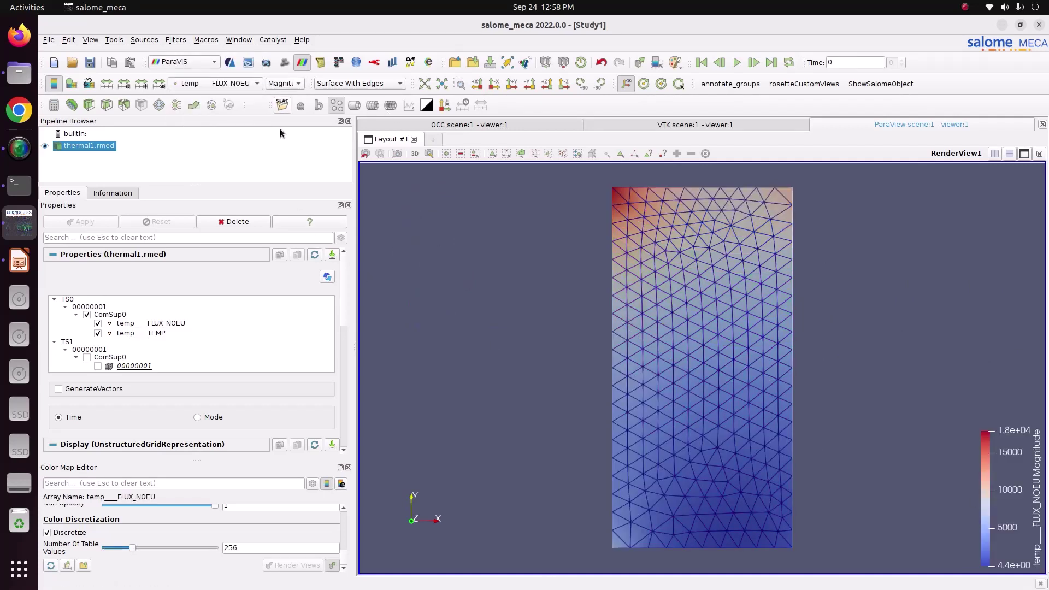
scroll(346, 320, "down", 3)
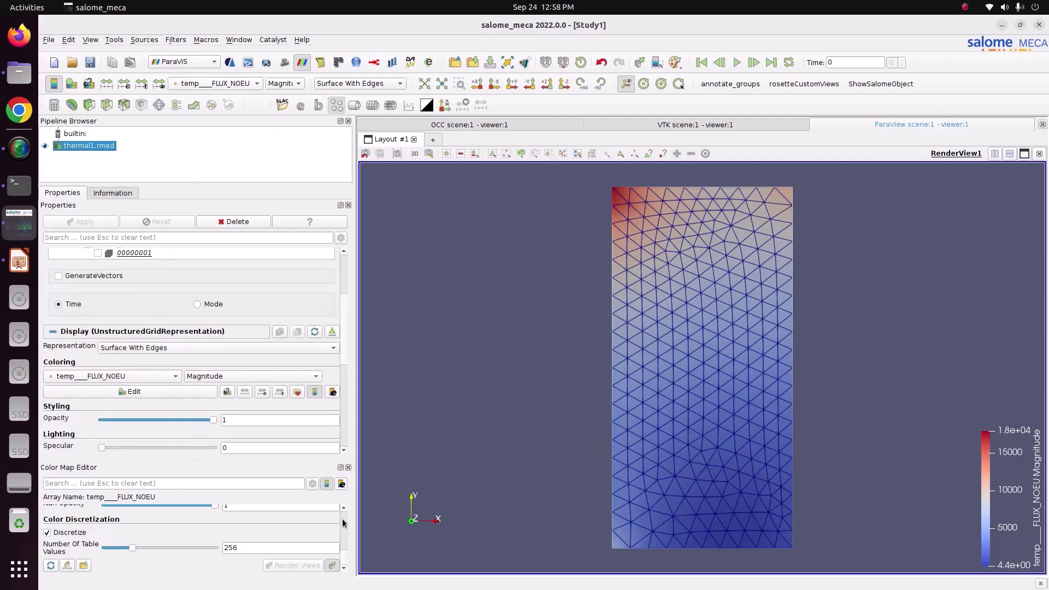
- Apply the Blue to Red Rainbow preset from the Rainbow group to the temp____FLUX_NOEU color map
scroll(342, 529, "up", 6)
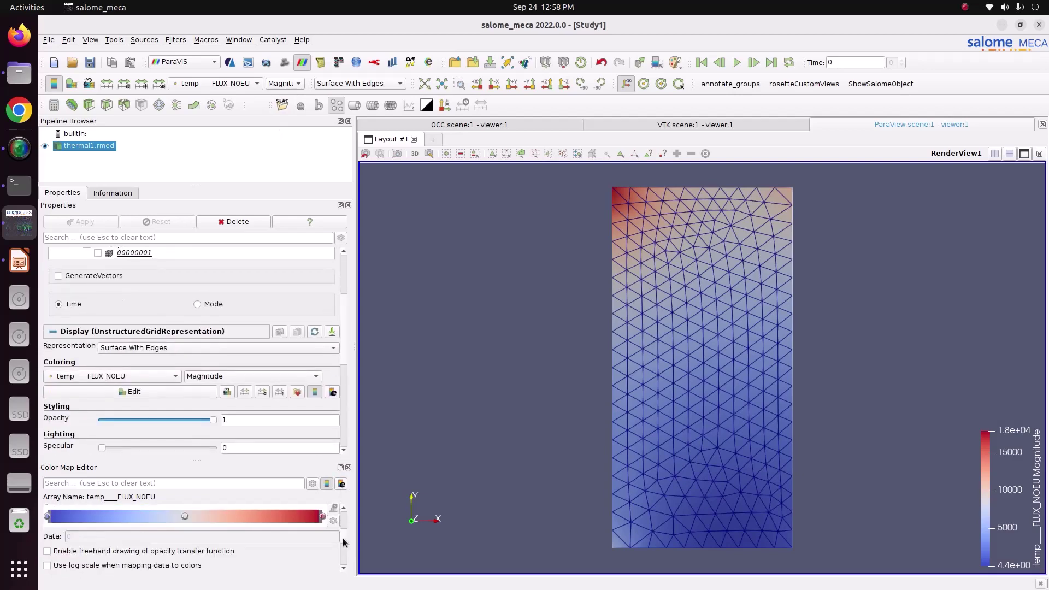
left_click(334, 555)
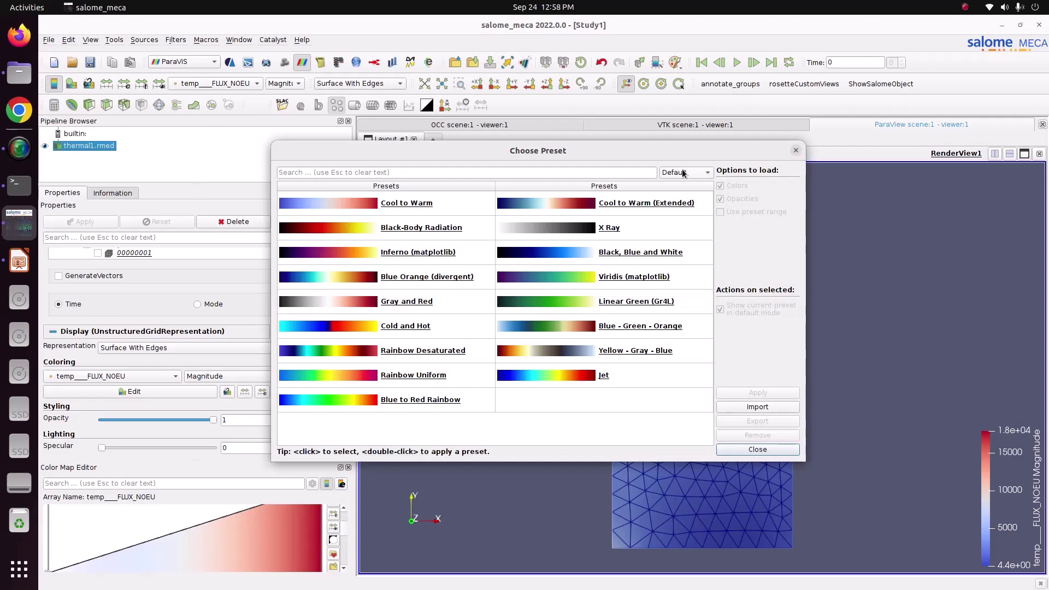
left_click(684, 172)
left_click(685, 209)
left_click(574, 228)
left_click(758, 392)
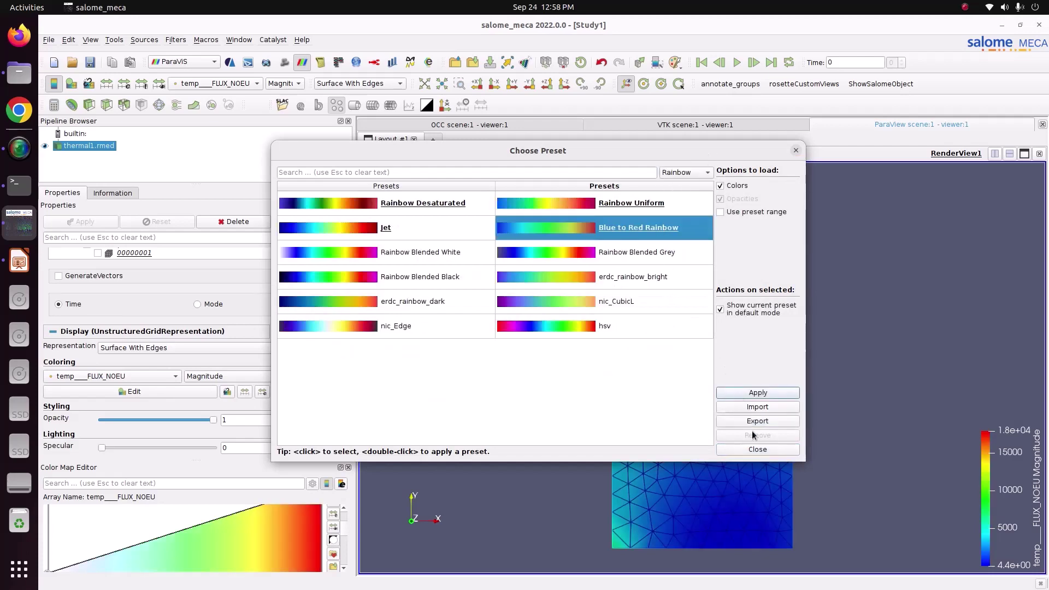
left_click(733, 450)
- Discretize the heat flux color map into 12 table values and display the plate as Surface
scroll(335, 557, "down", 5)
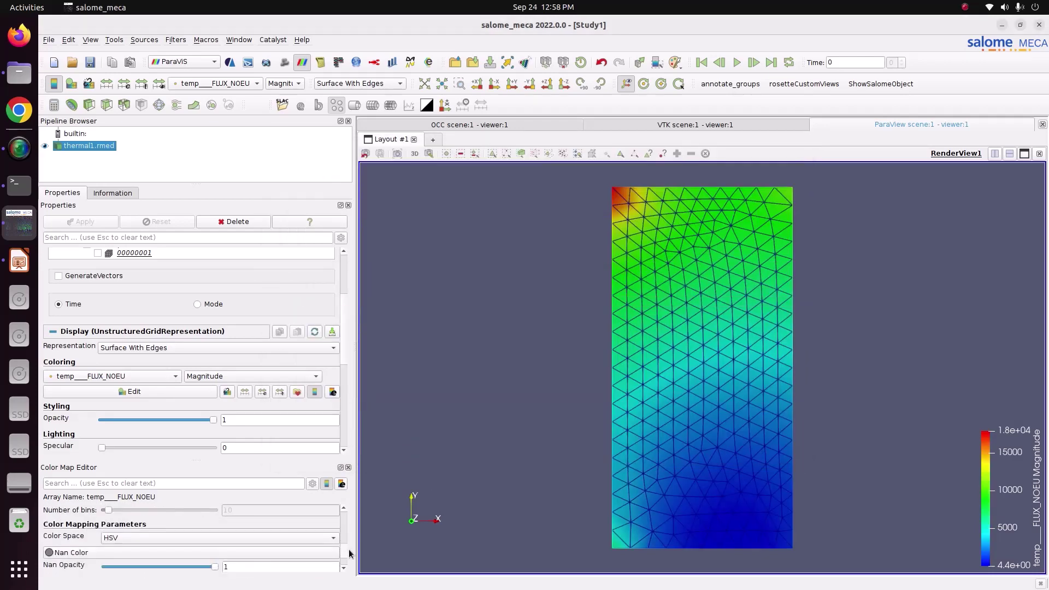
scroll(335, 557, "down", 2)
double_click(293, 548)
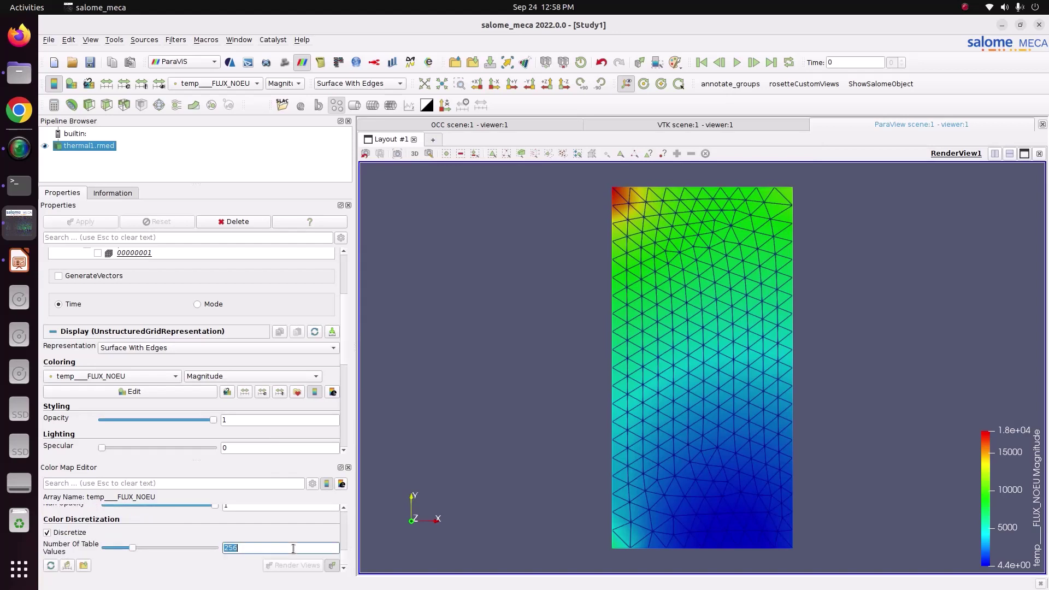
type("12")
key("Return")
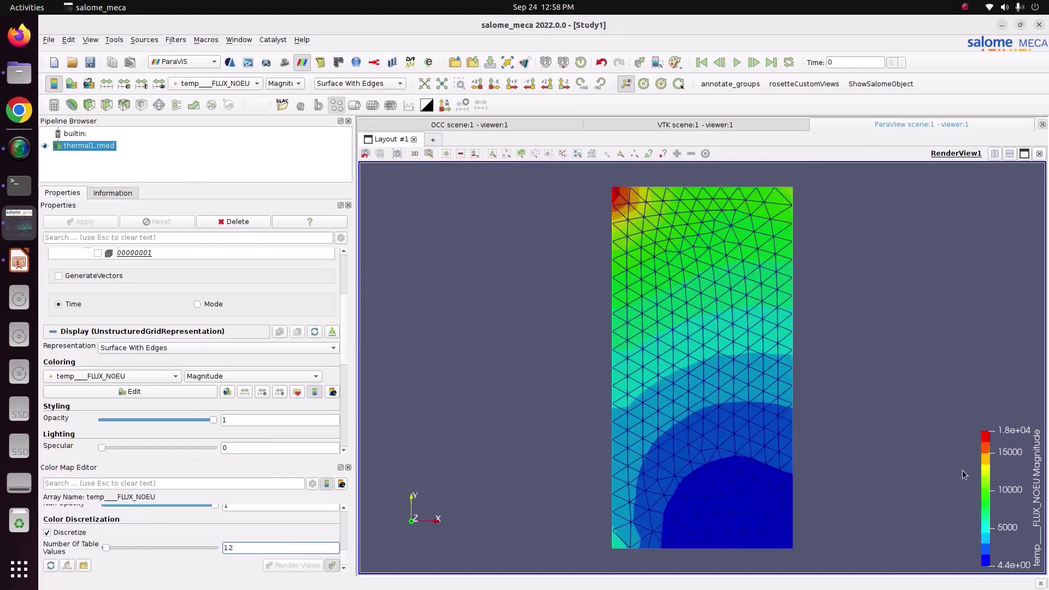
left_click(369, 86)
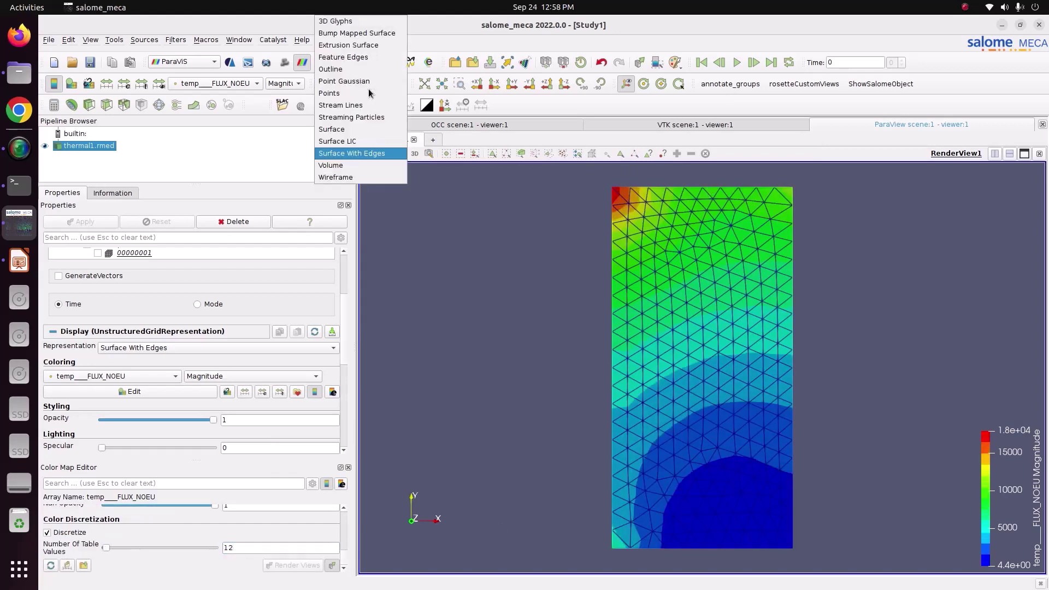
left_click(369, 130)
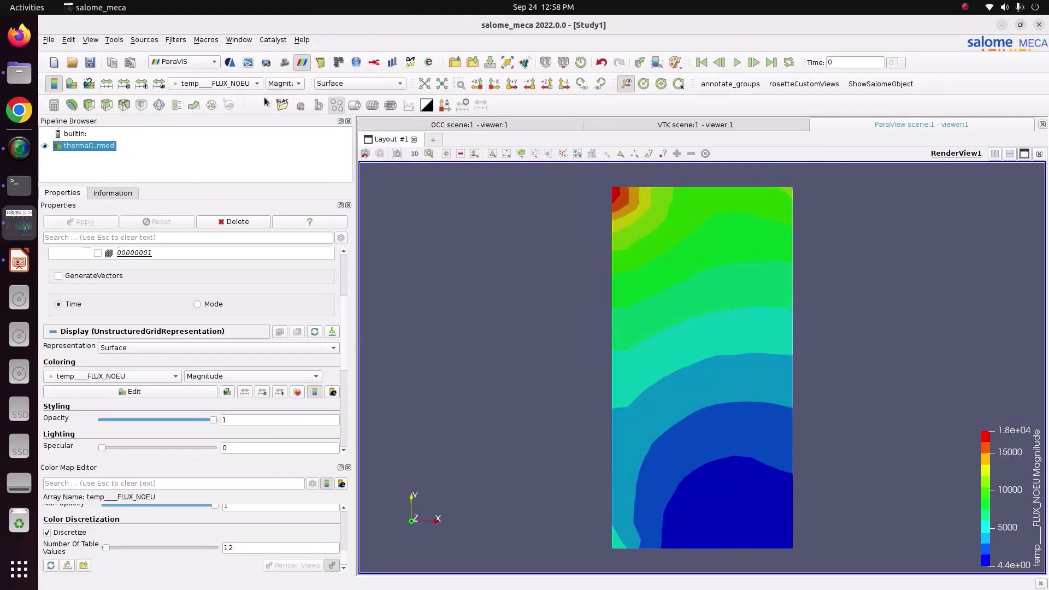
- Color the plate by the heat flux components FLUX, FLUY and FLUZ in turn, and return the coloring to temp____TEMP
left_click(283, 84)
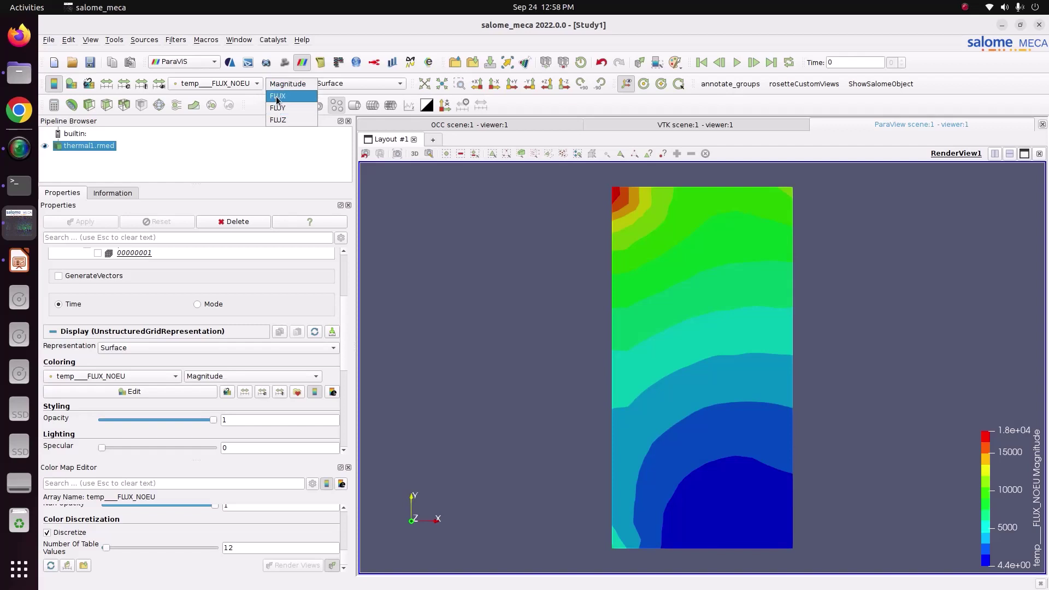
left_click(278, 96)
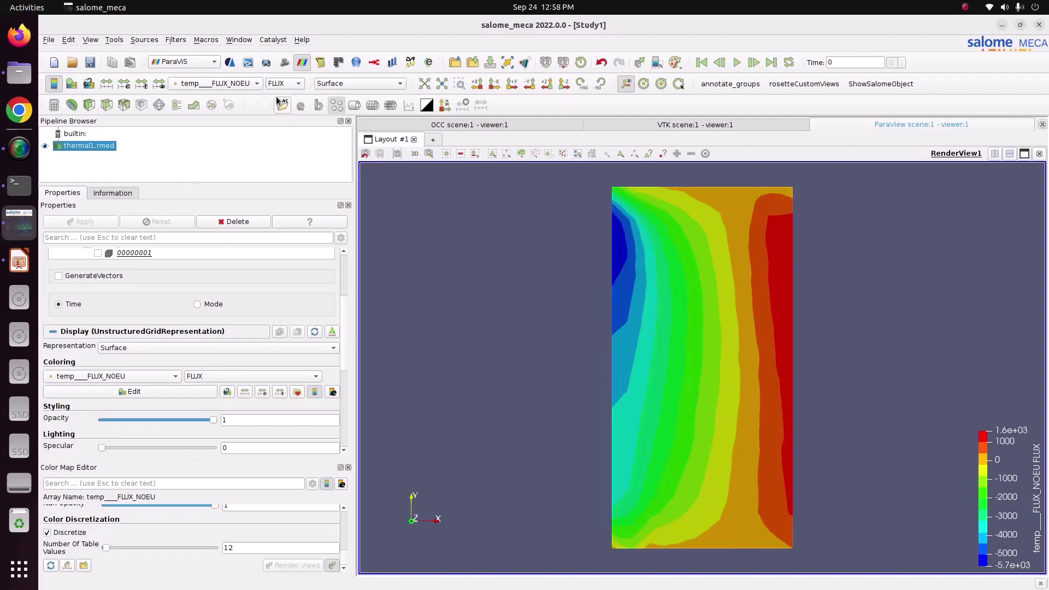
left_click(281, 84)
left_click(285, 97)
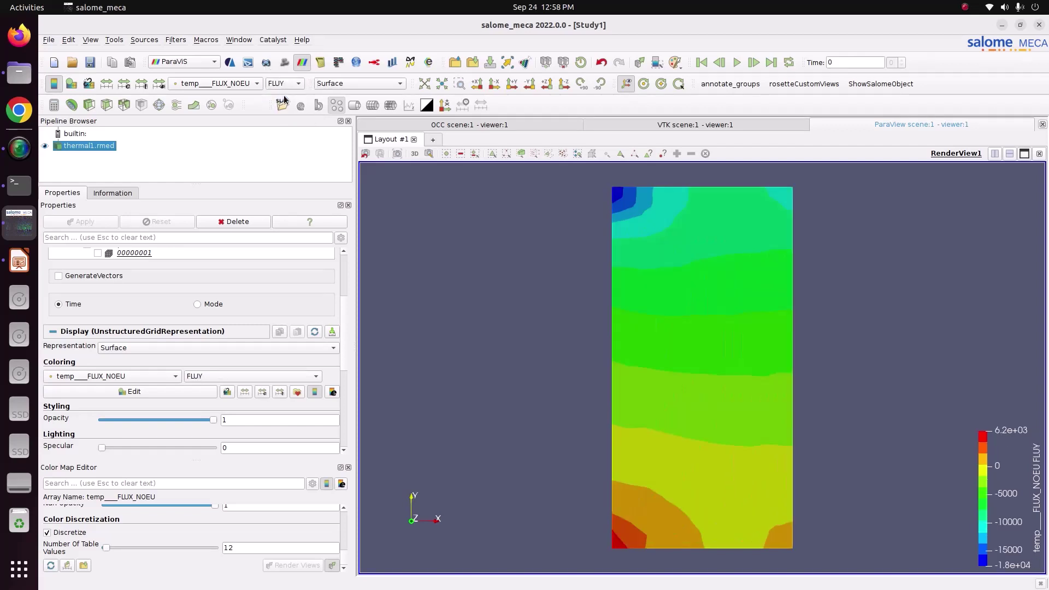
left_click(283, 83)
left_click(286, 97)
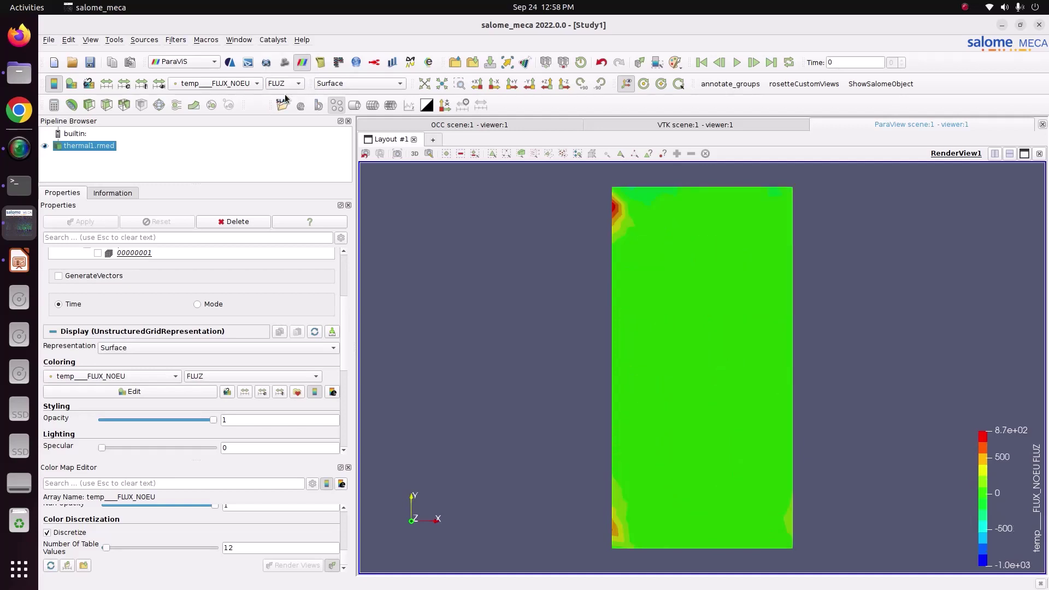
left_click(251, 83)
left_click(249, 97)
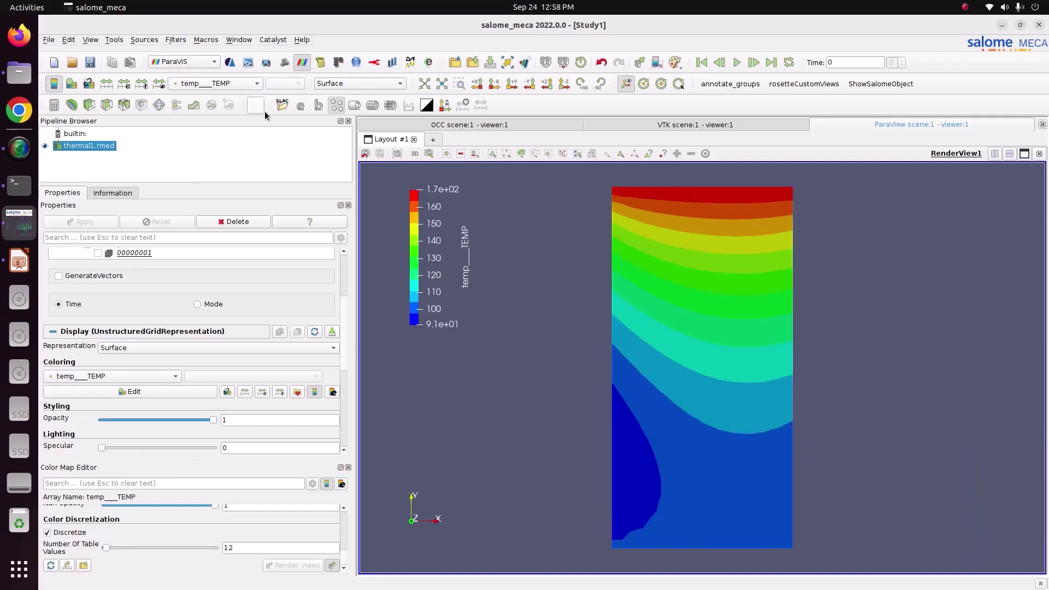